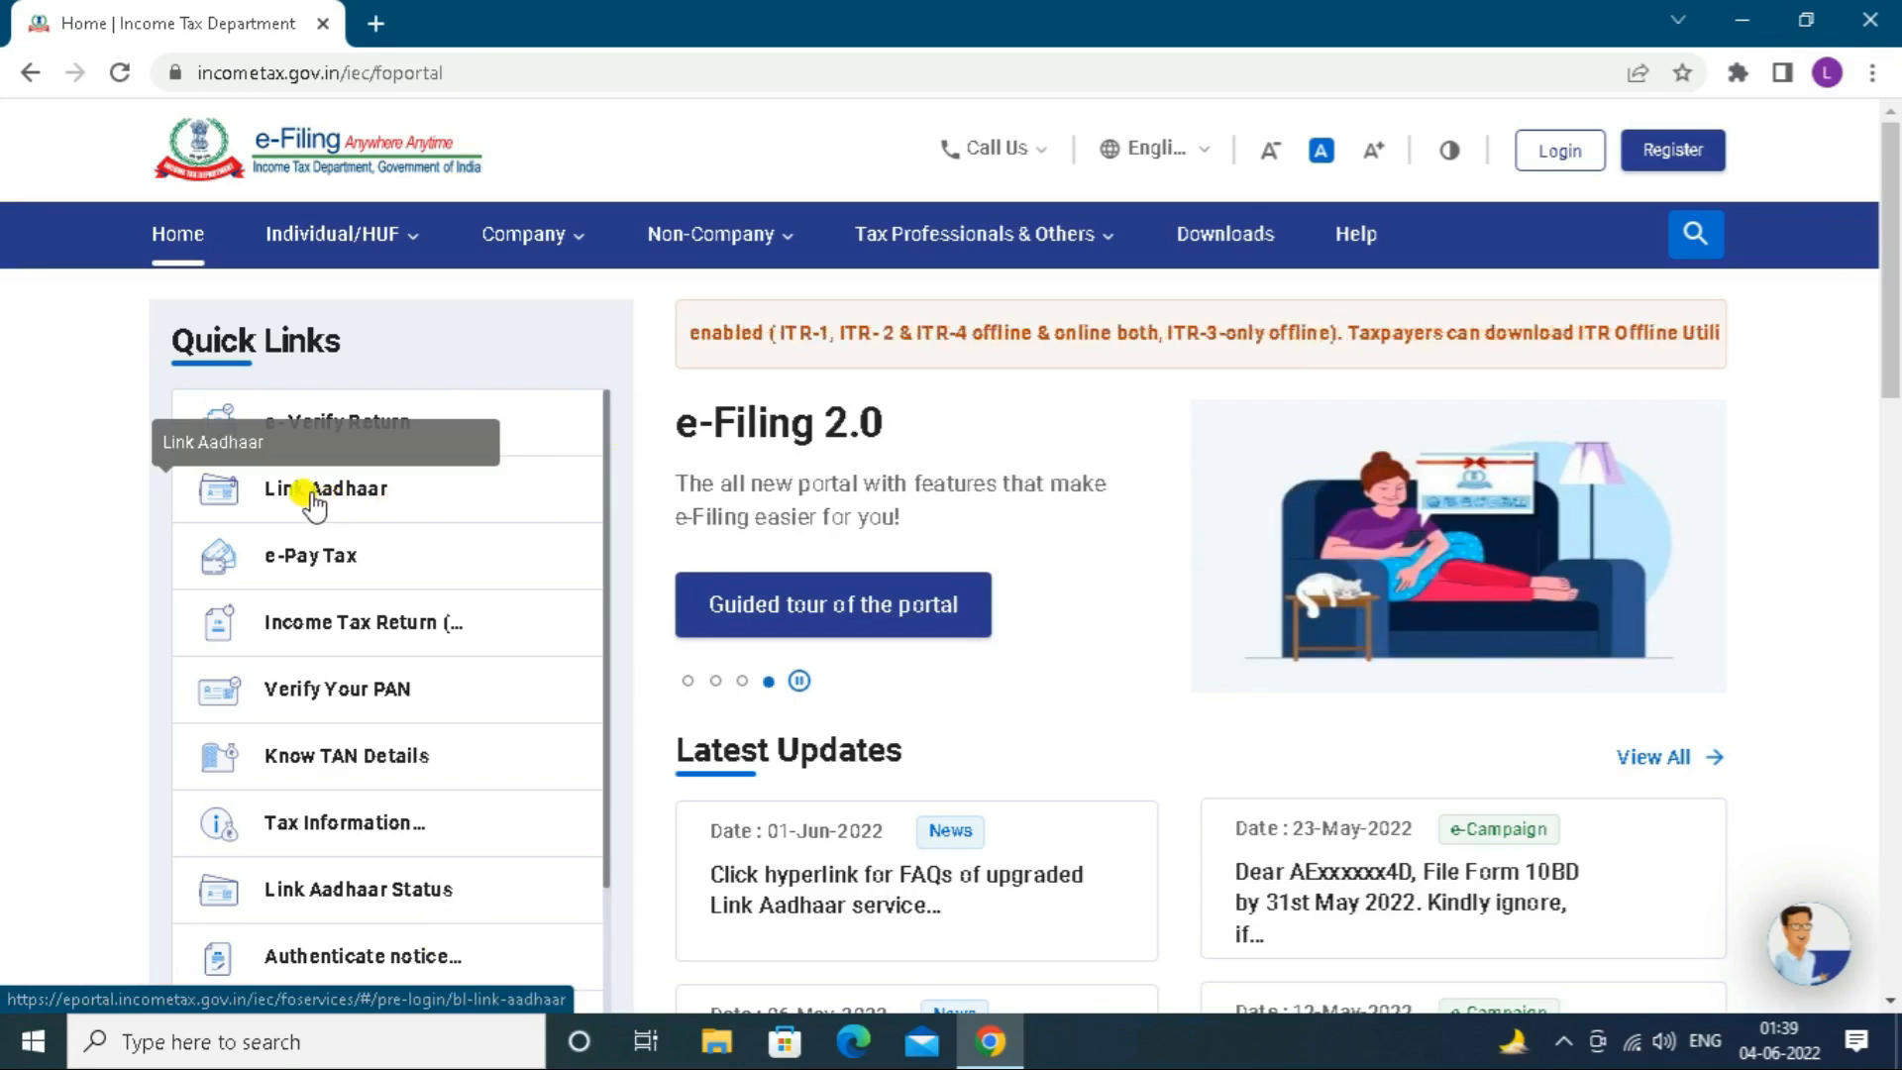
Open the Link Aadhaar form and enter the taxpayer's PAN.
left_click(329, 506)
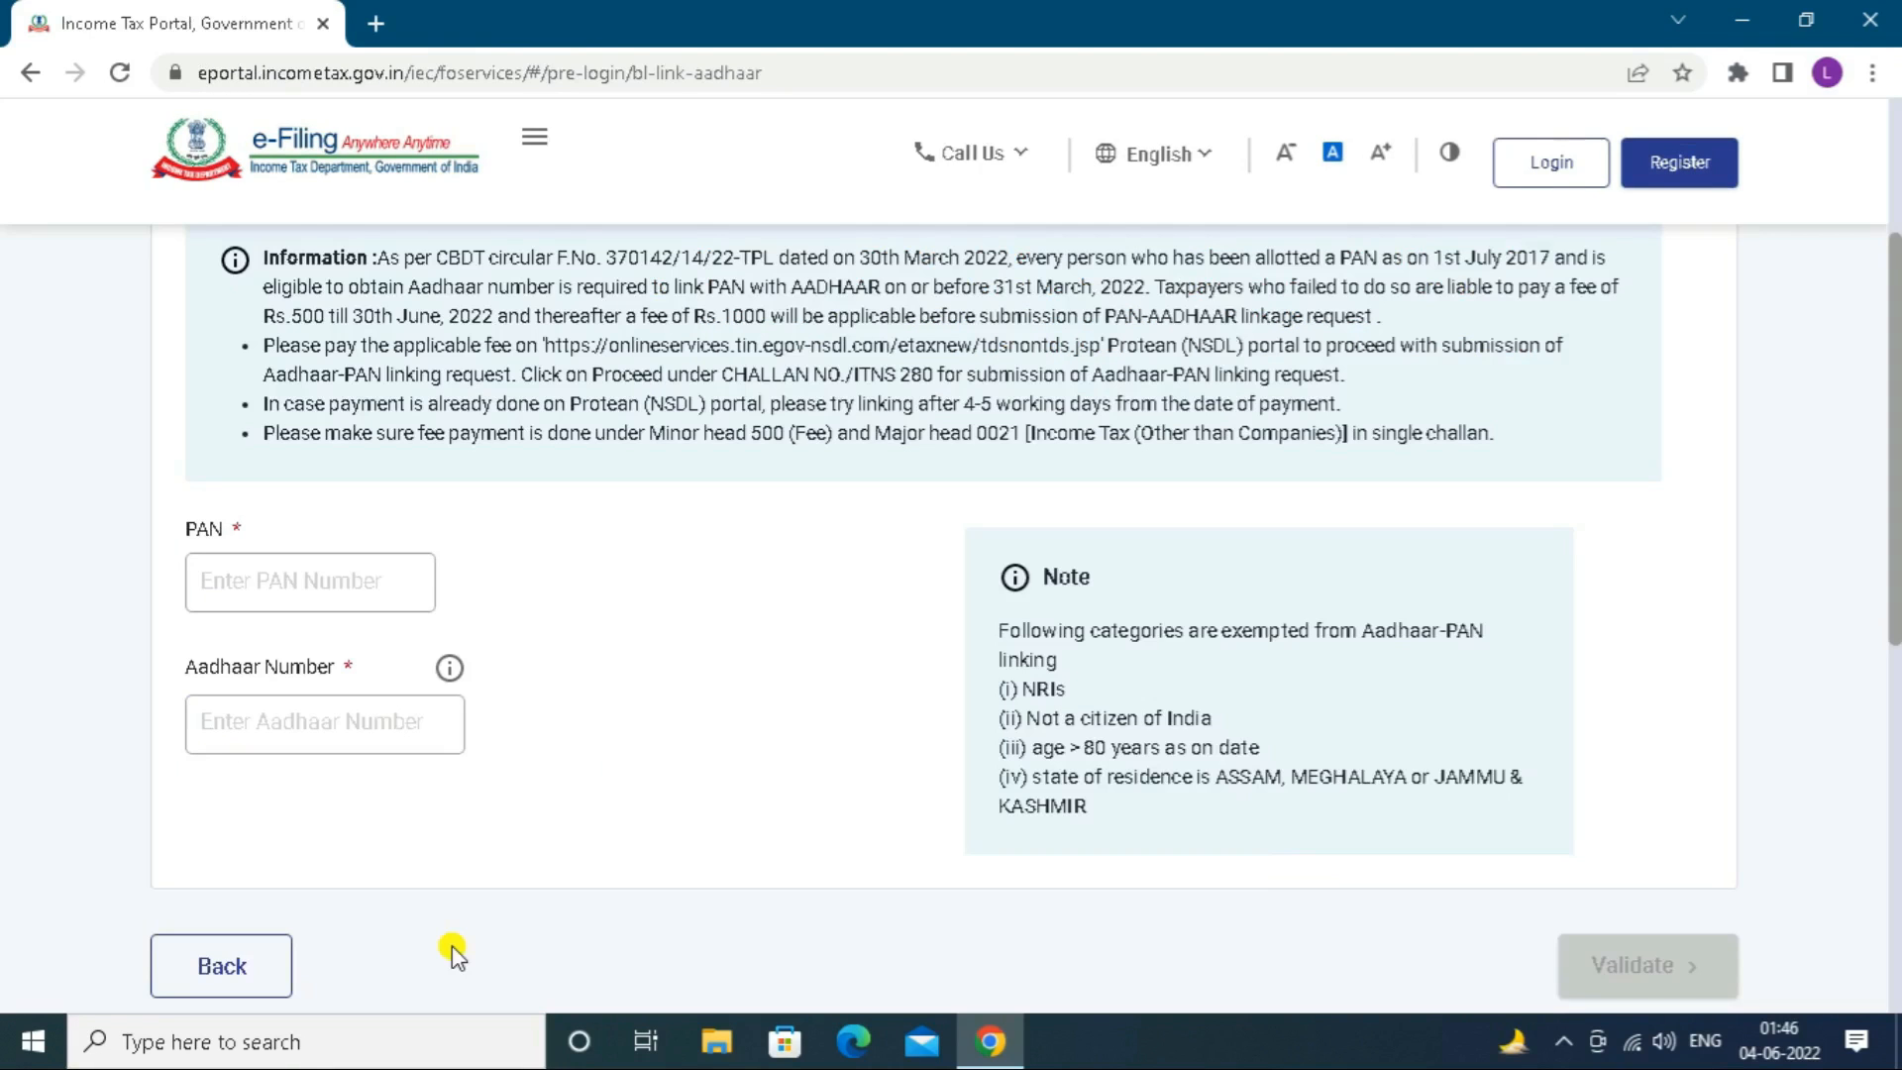
left_click(326, 581)
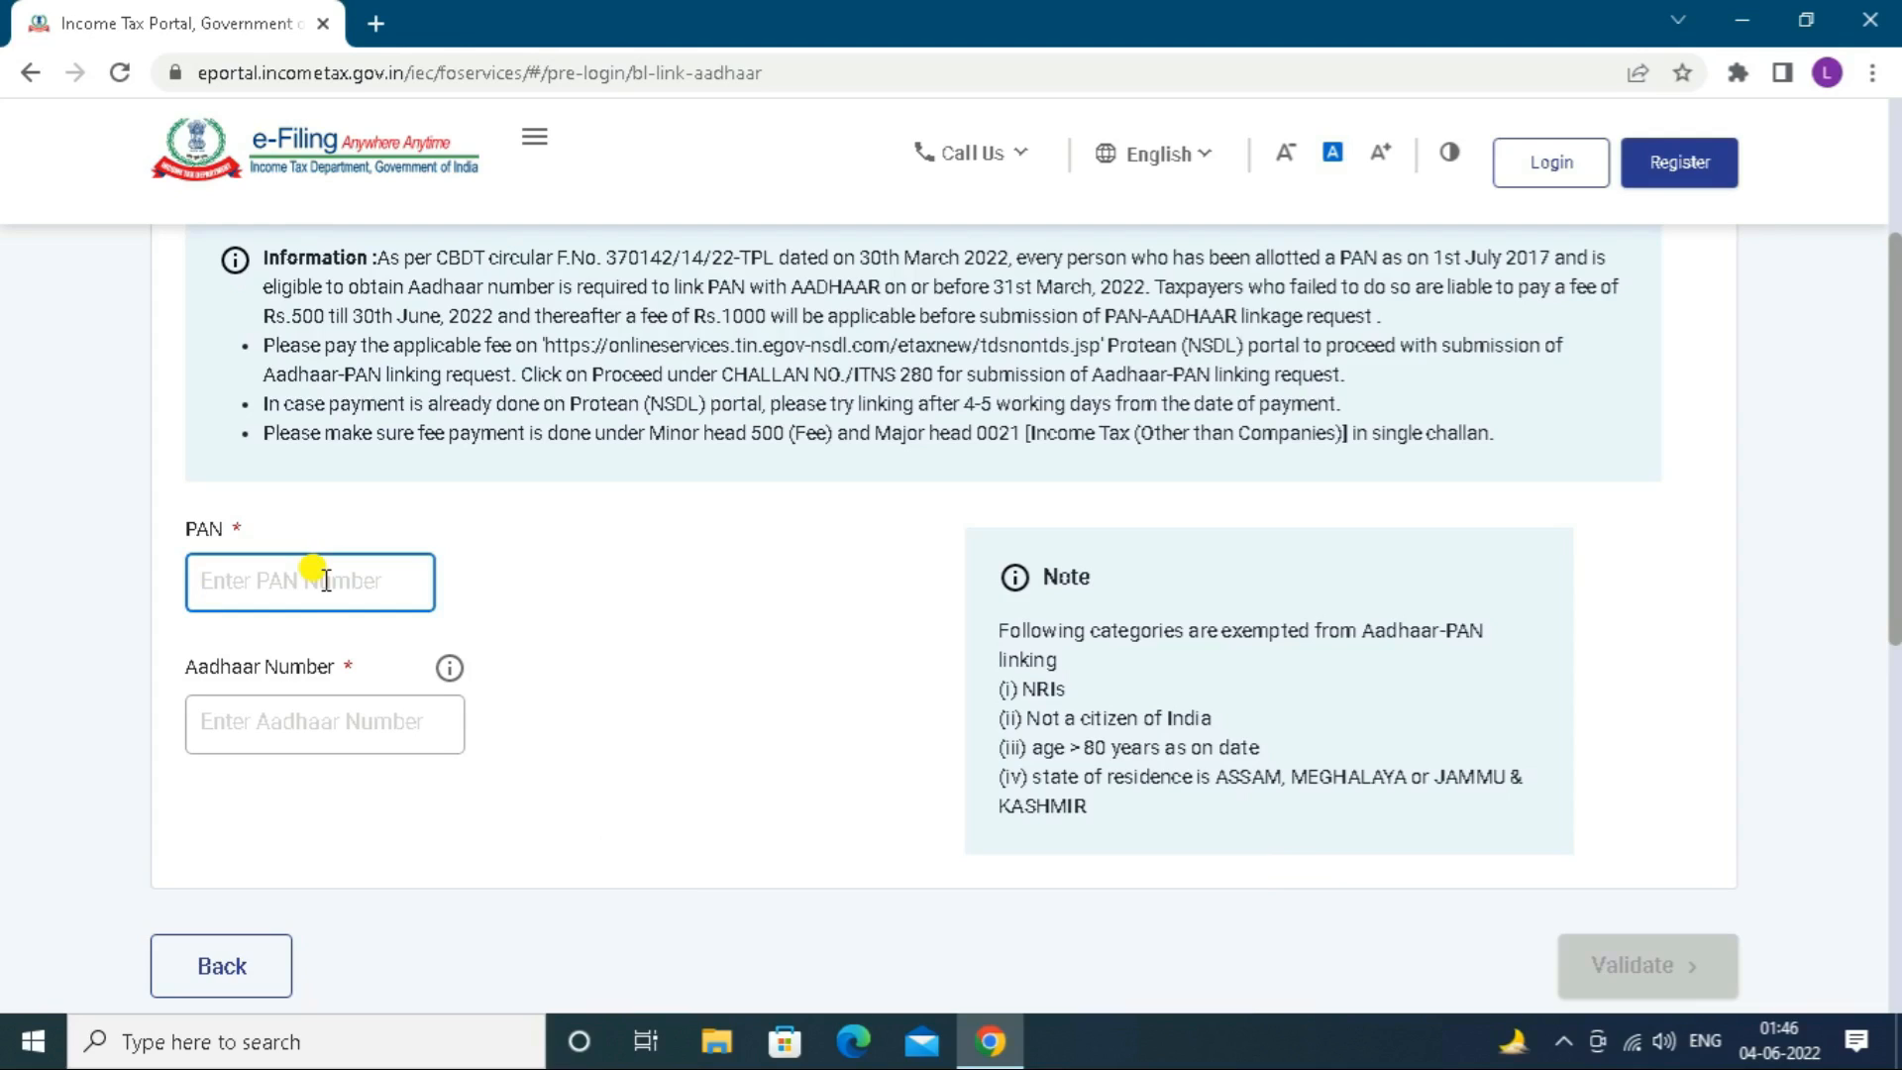
type("B")
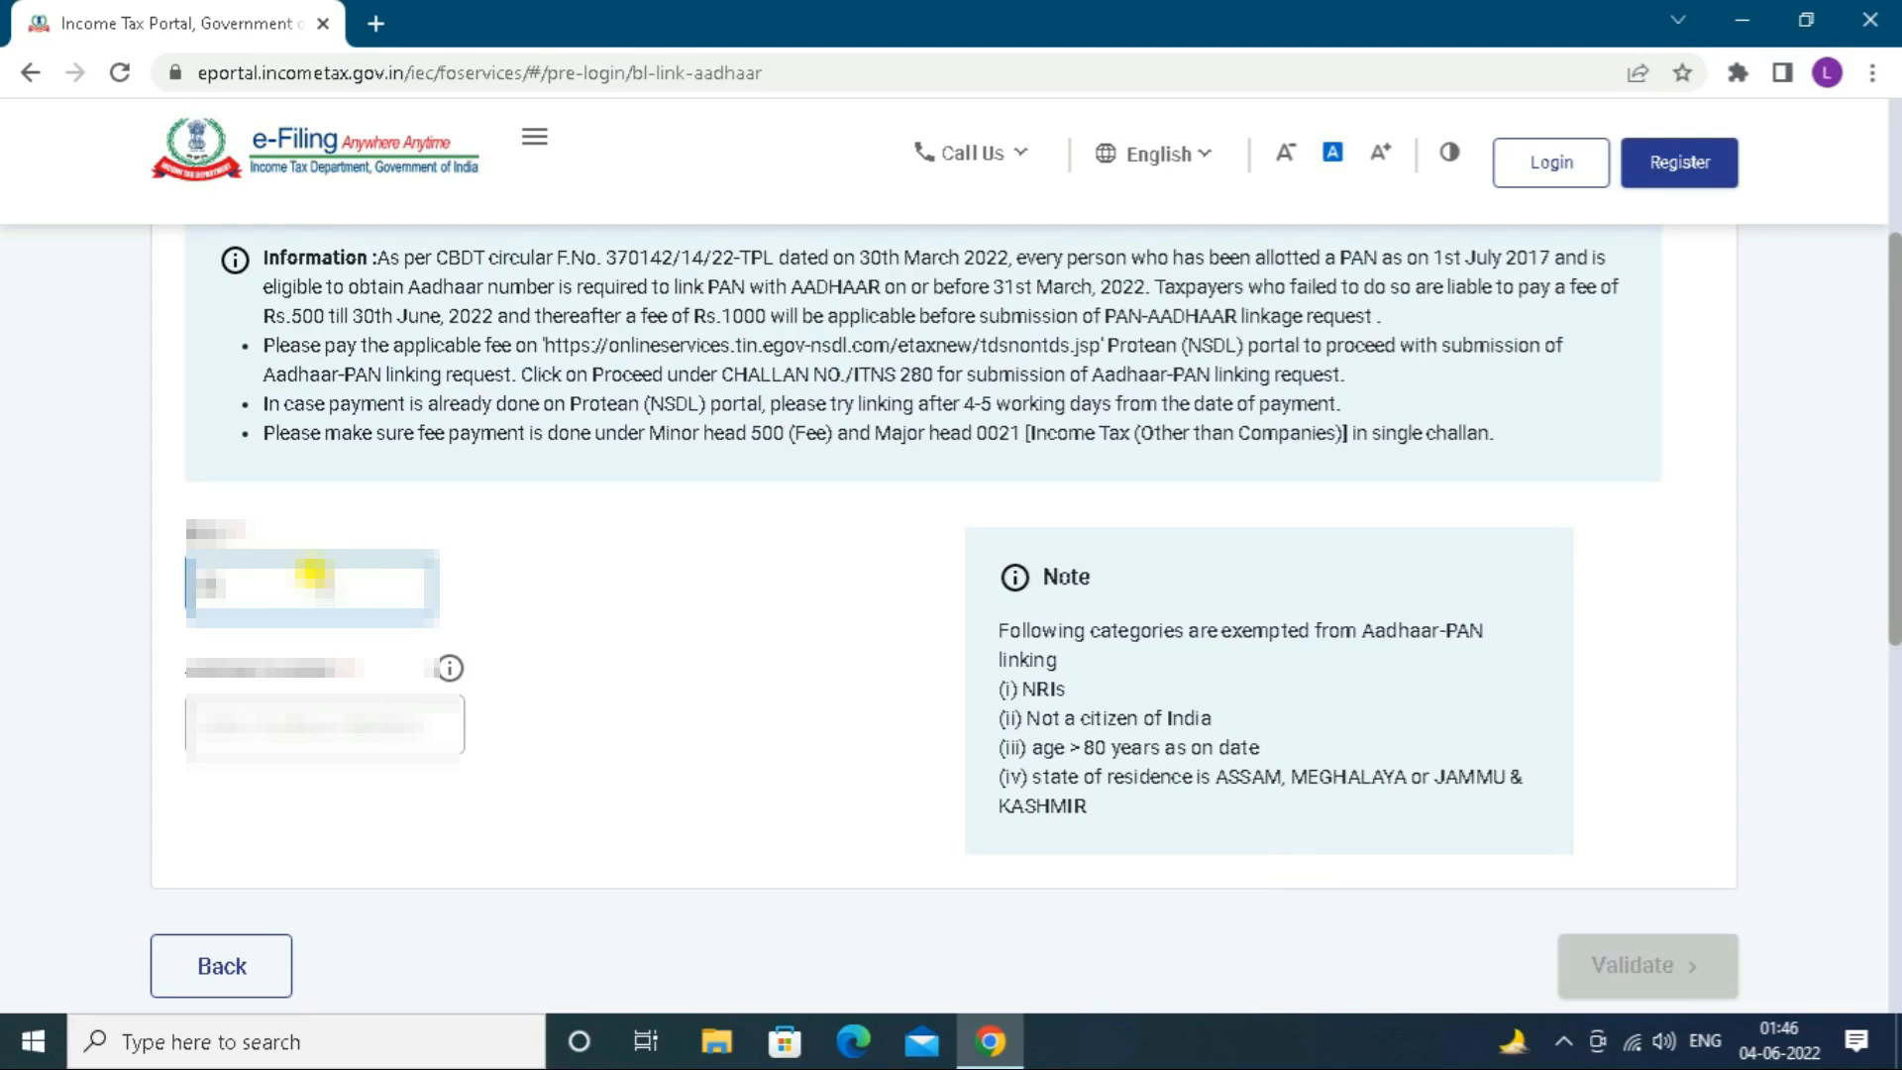
type("XXXXXX")
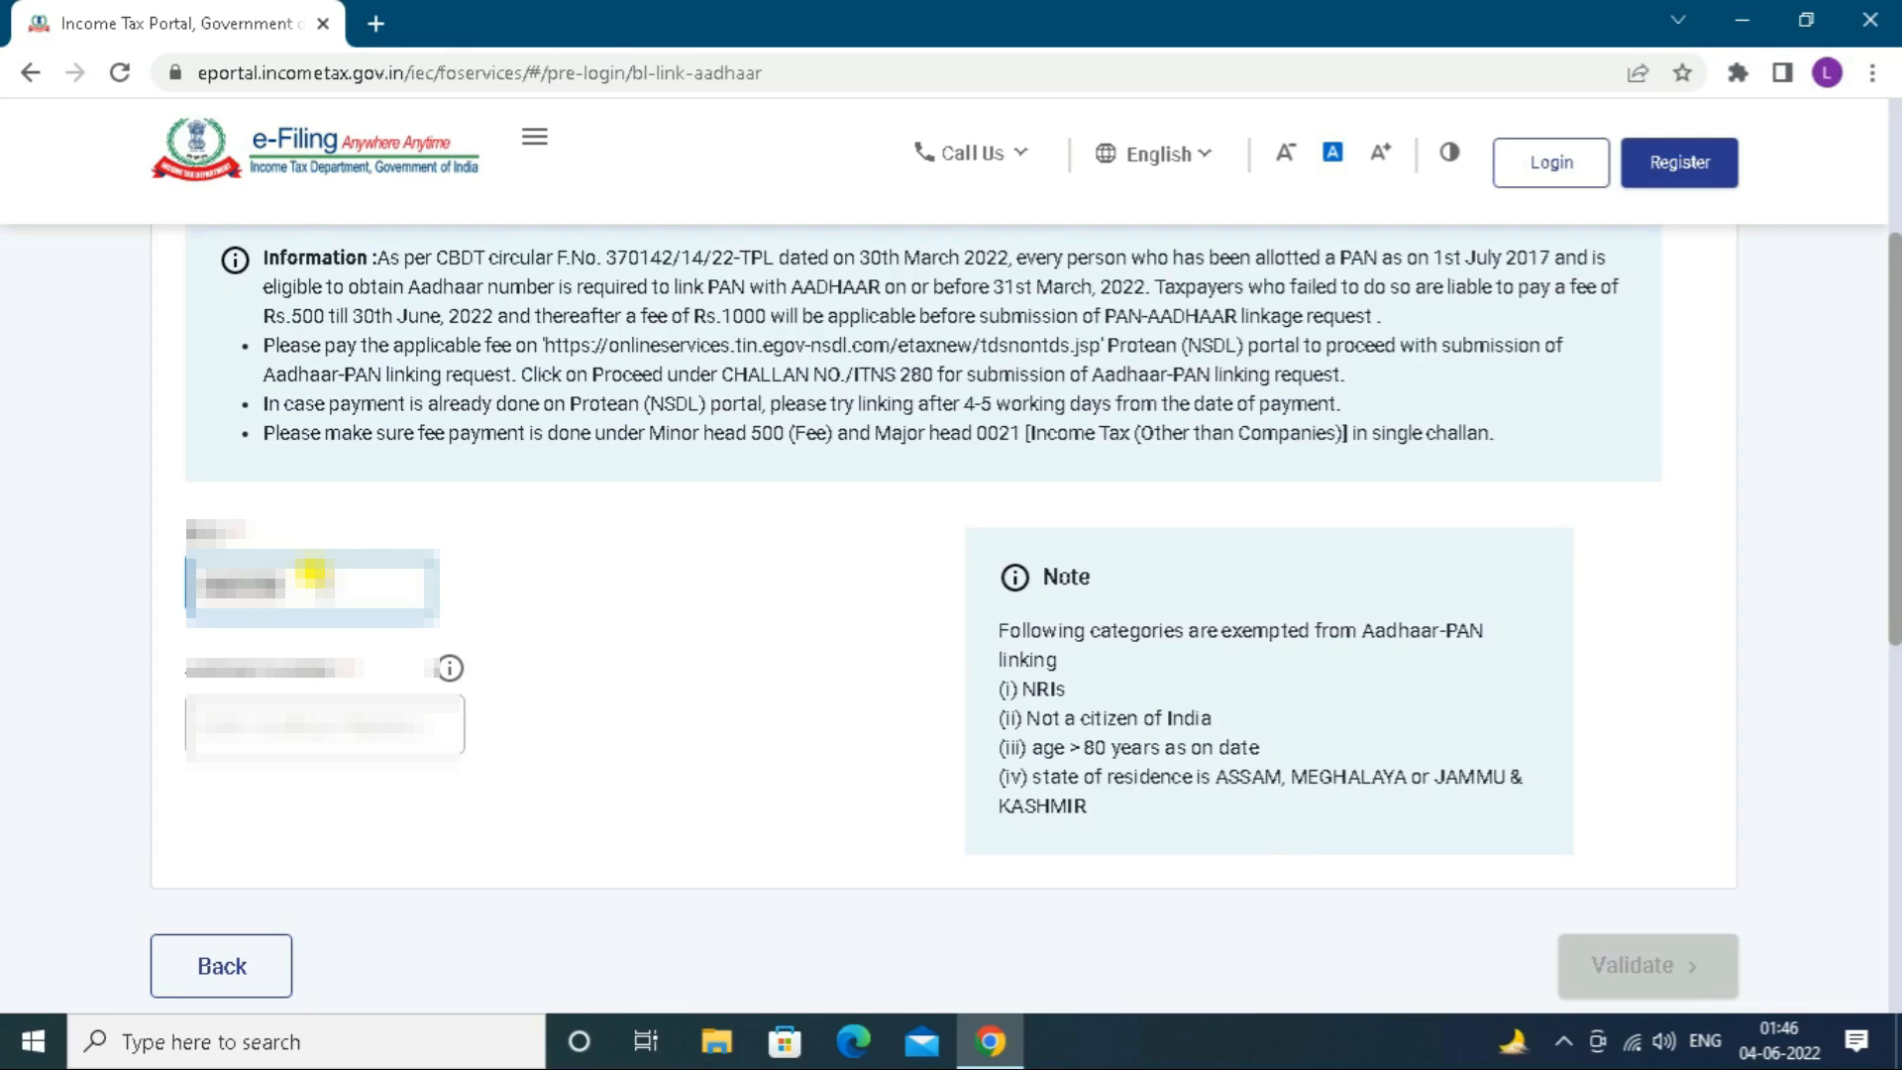
type("XXXXXX")
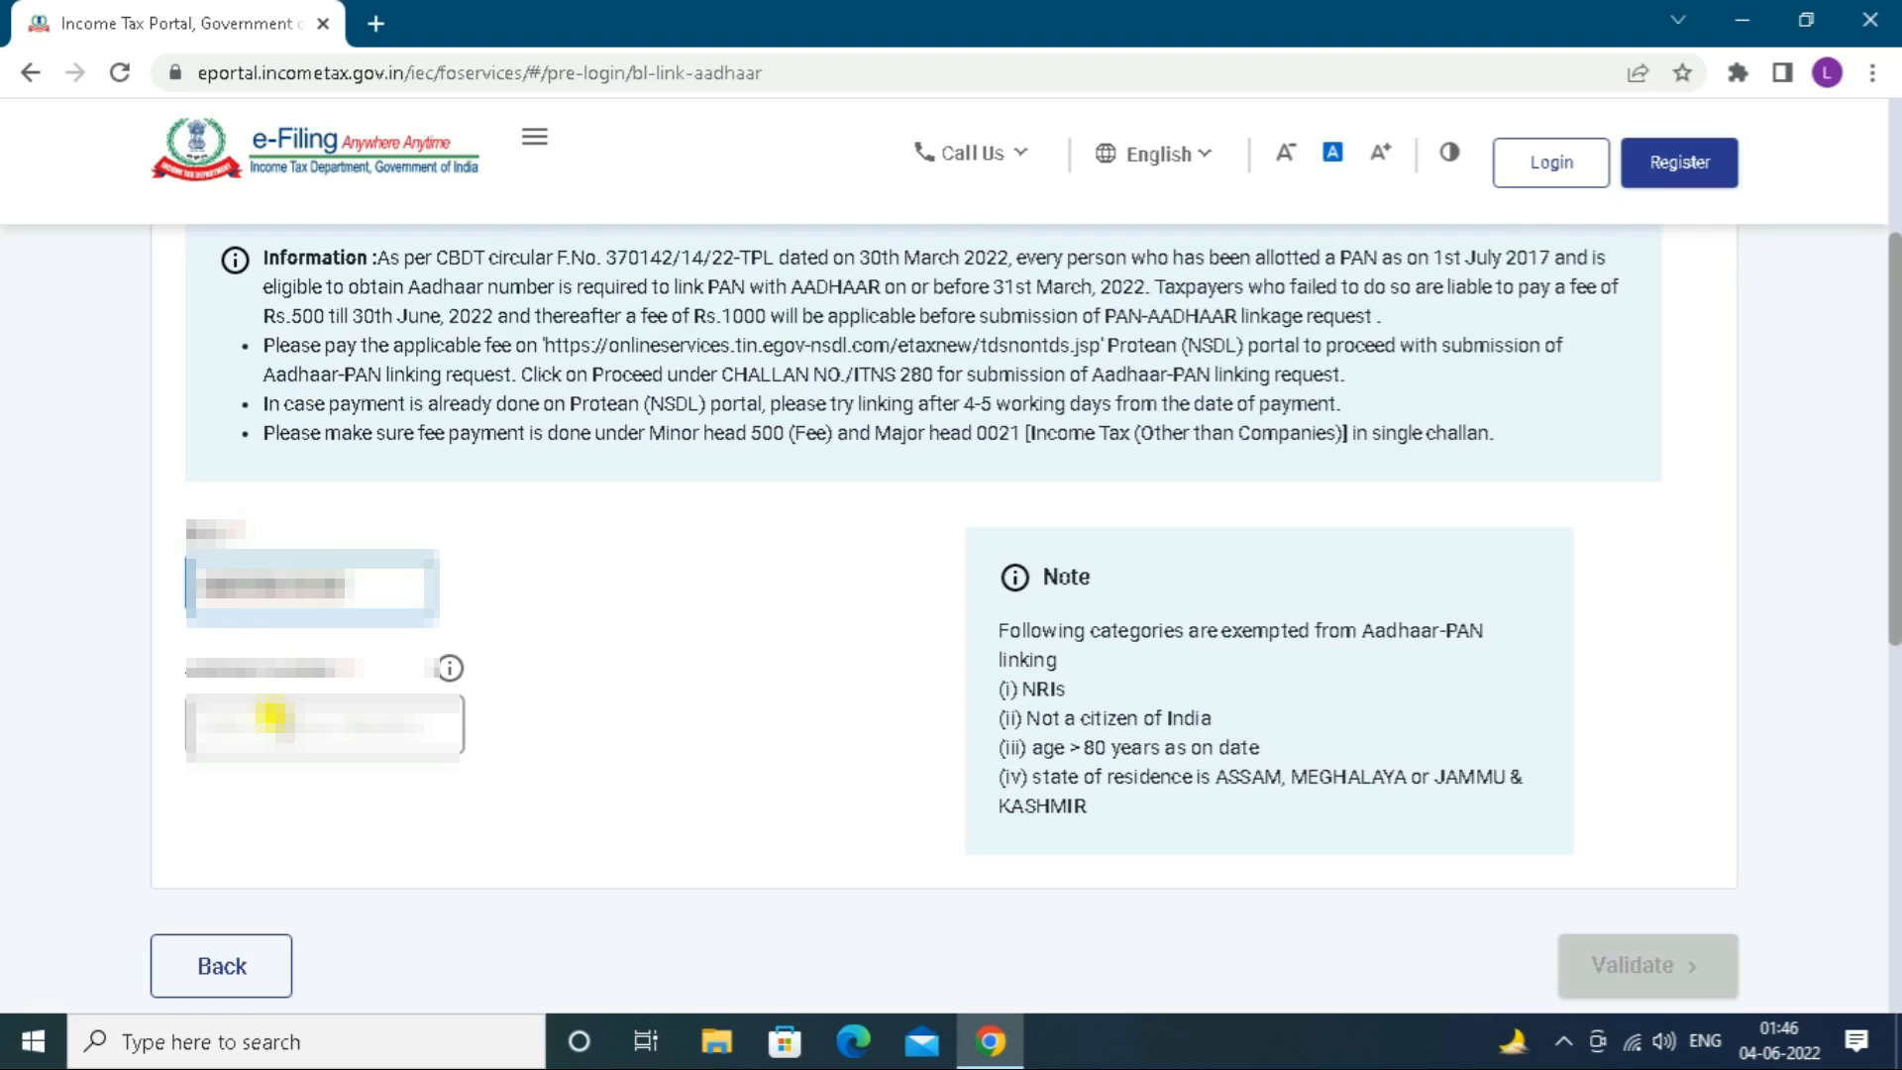
Enter the taxpayer's Aadhaar number in the Link Aadhaar form.
left_click(272, 715)
type("XX")
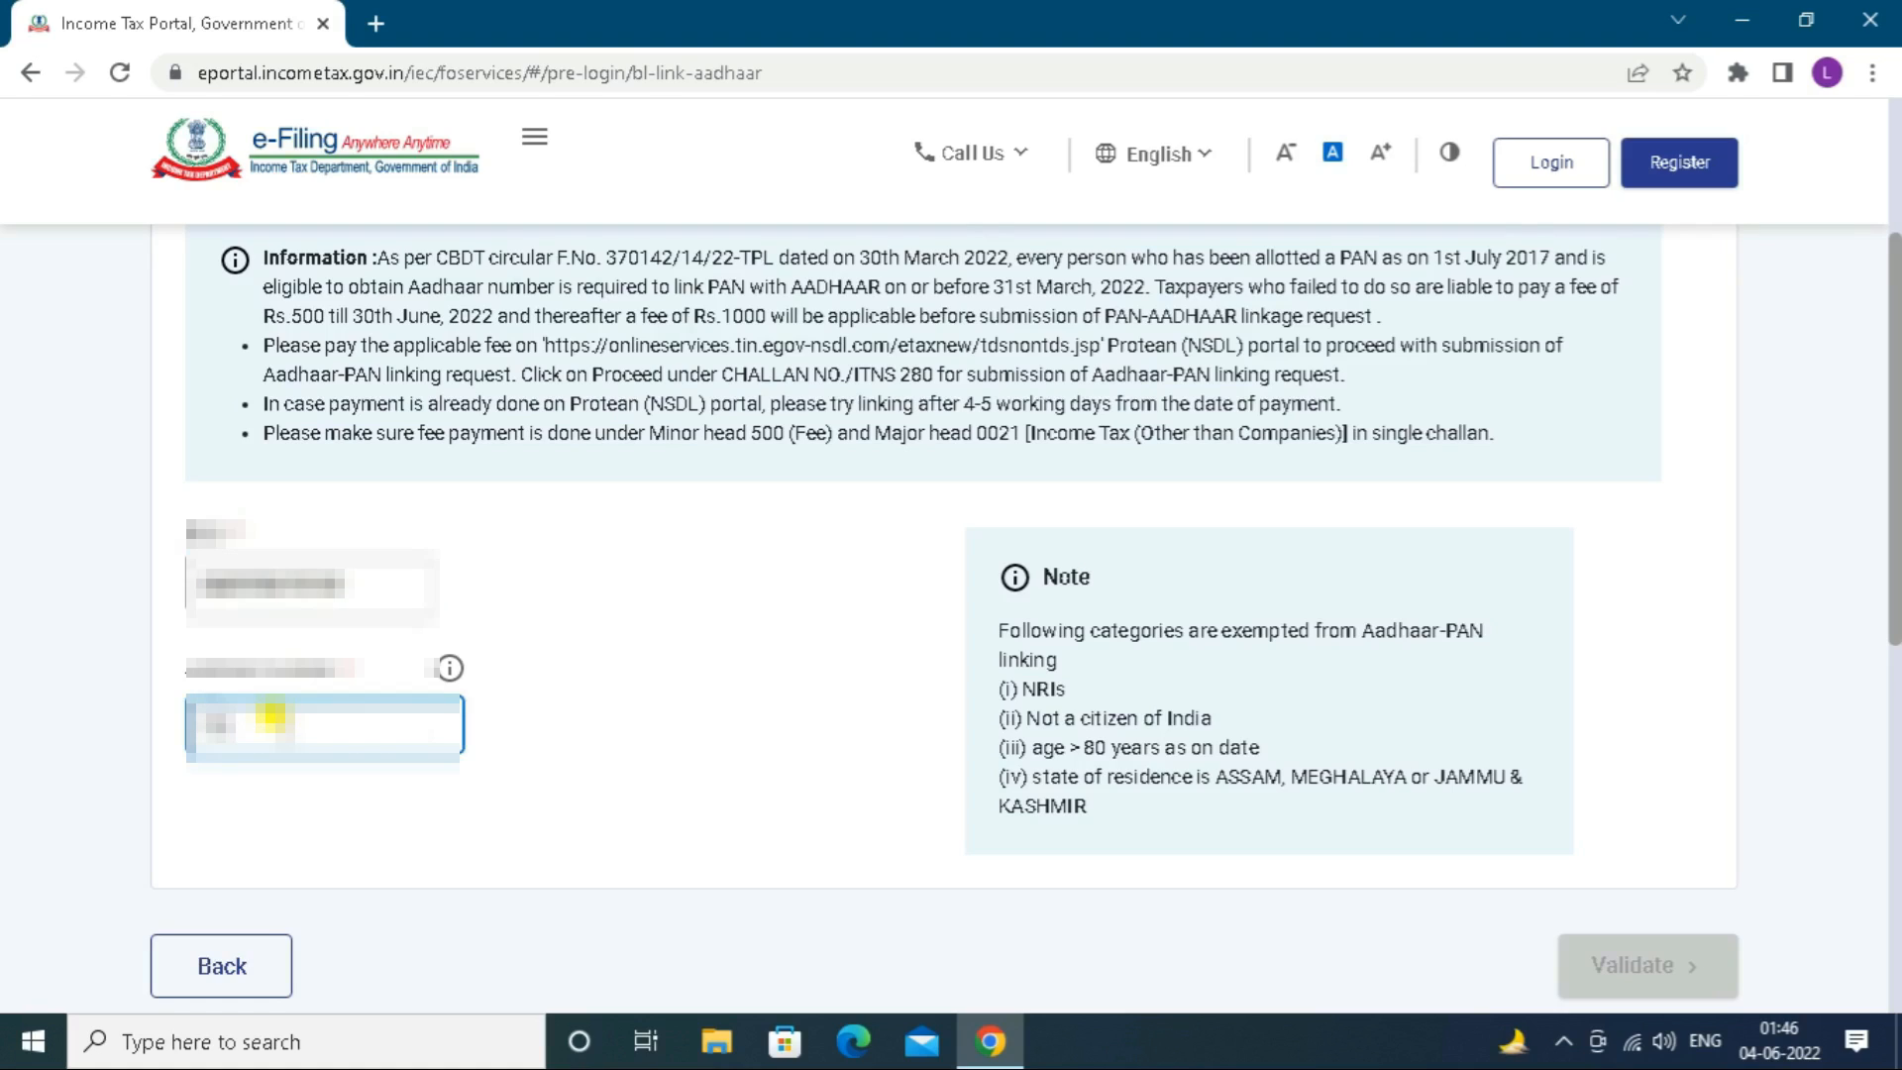
type("XXXXXXXX")
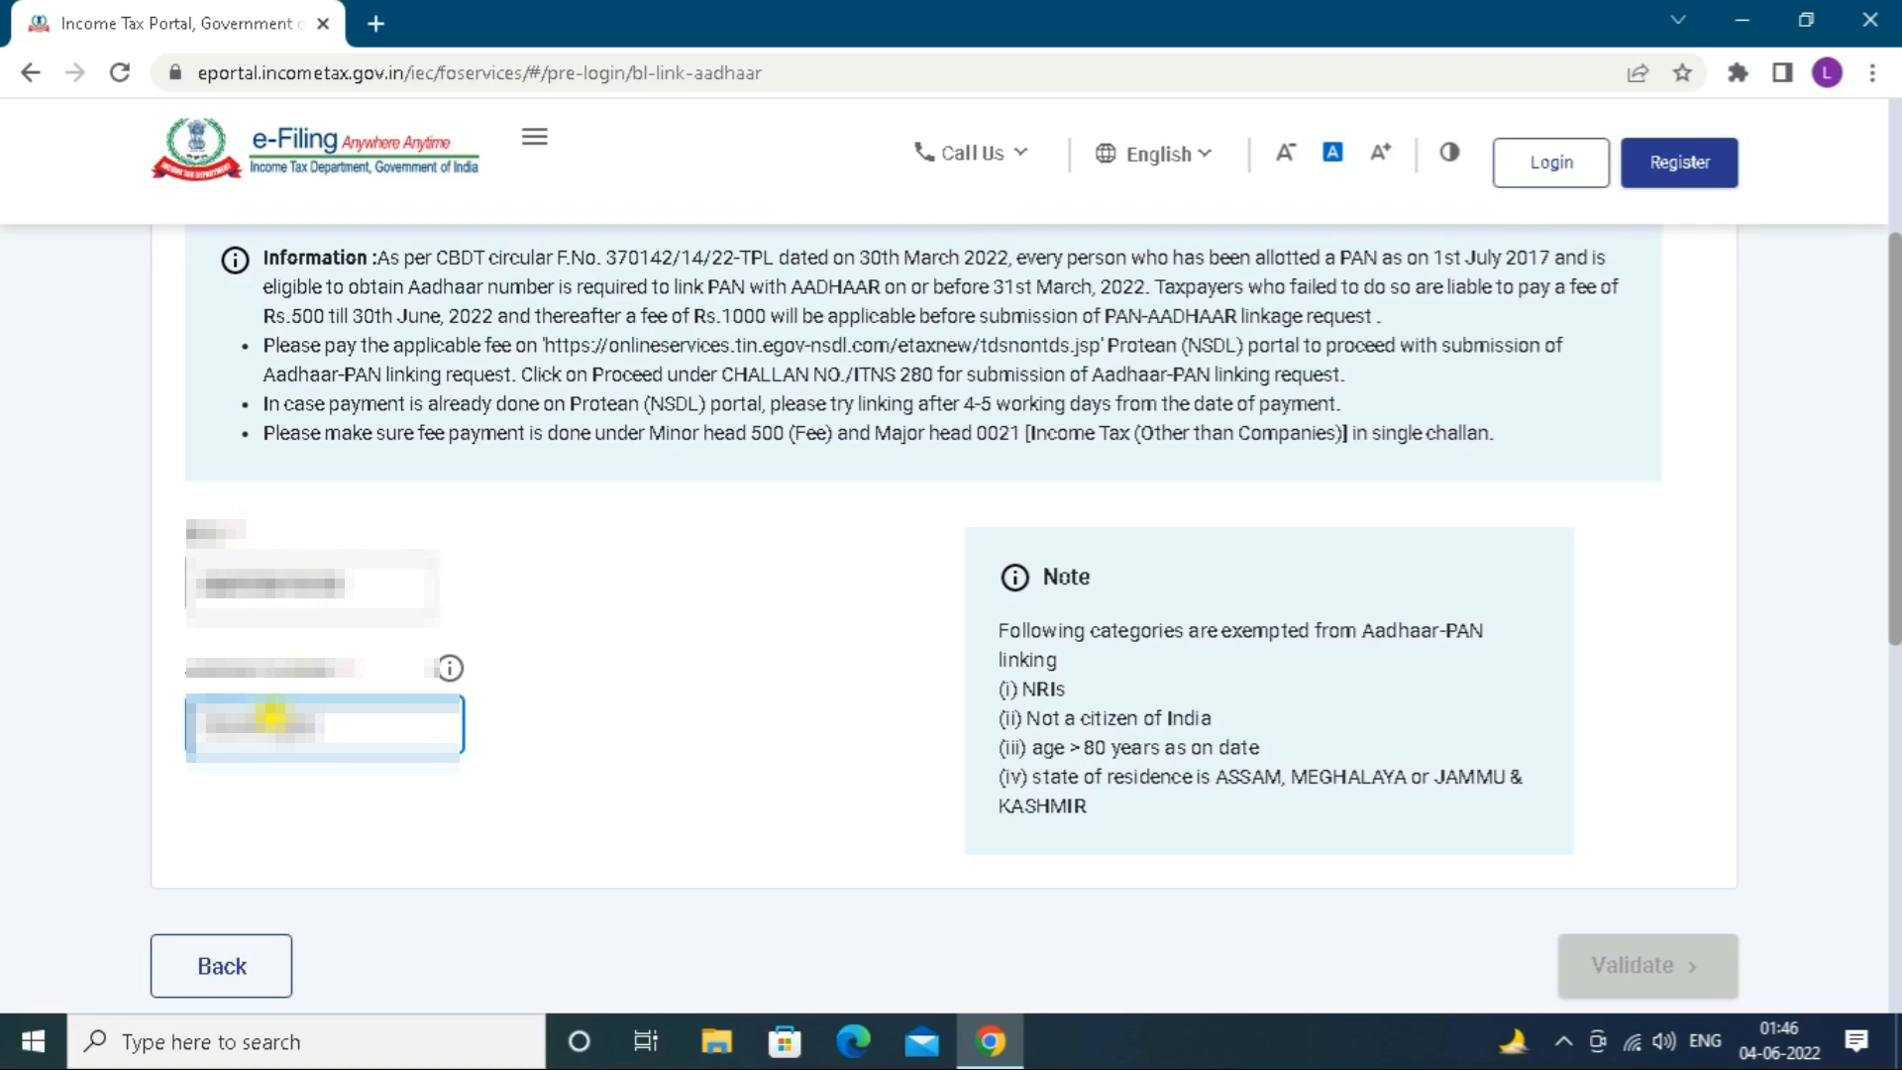
type("XX")
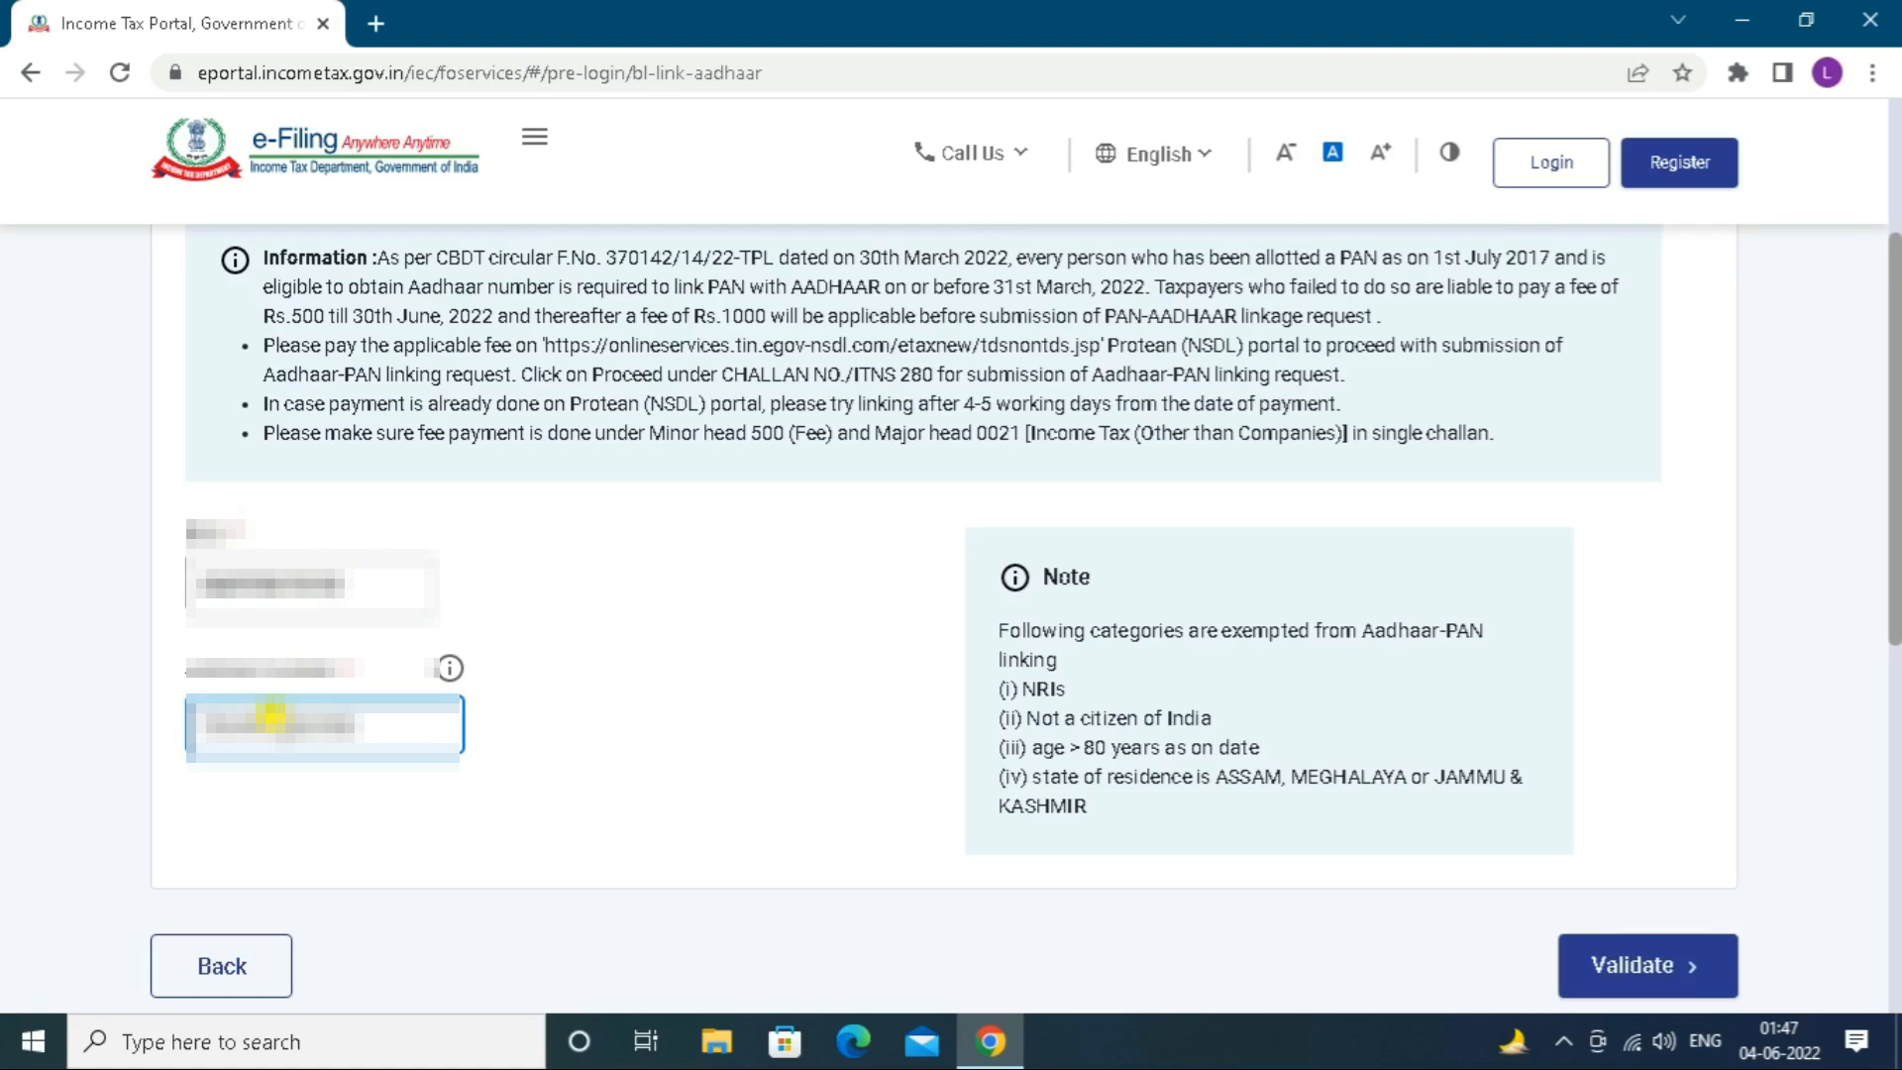
Validate the PAN and Aadhaar details and proceed to Challan No./ITNS 280 on the Protean (NSDL) payment portal.
left_click(1625, 976)
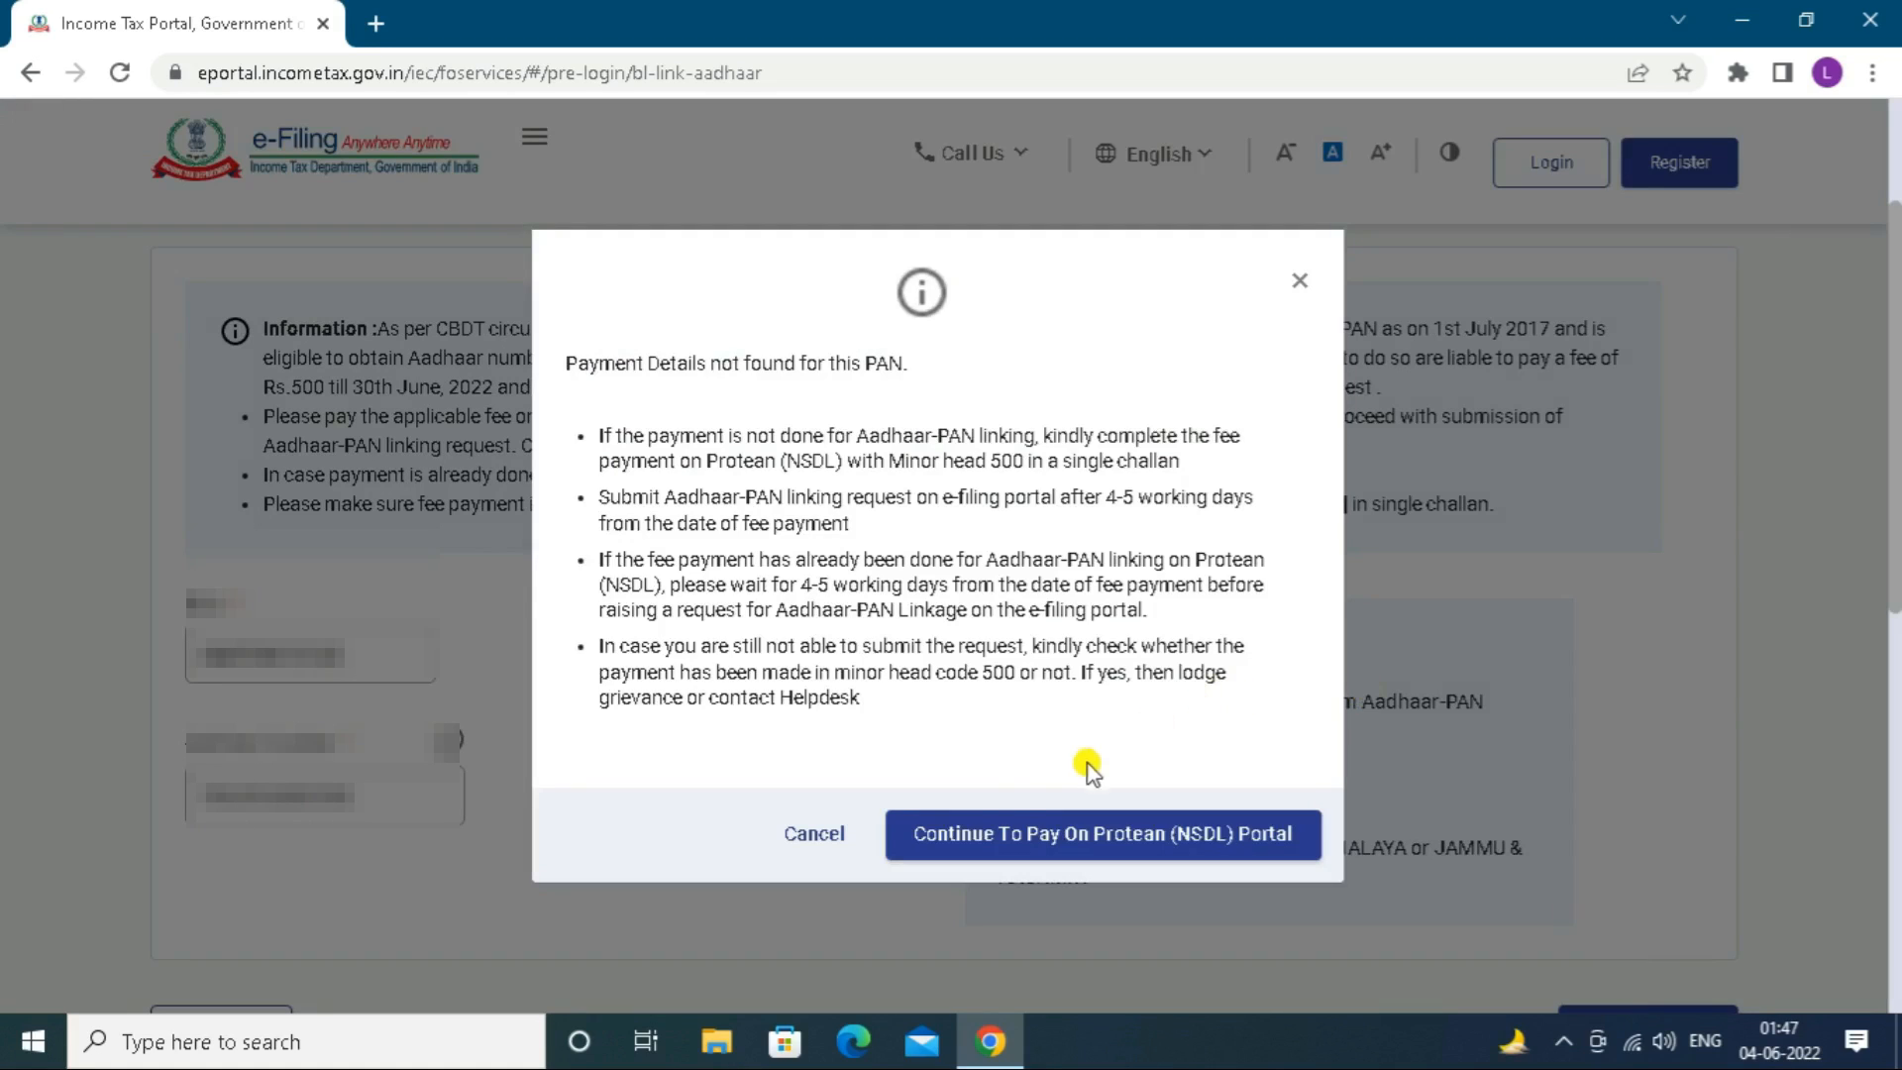
left_click(997, 844)
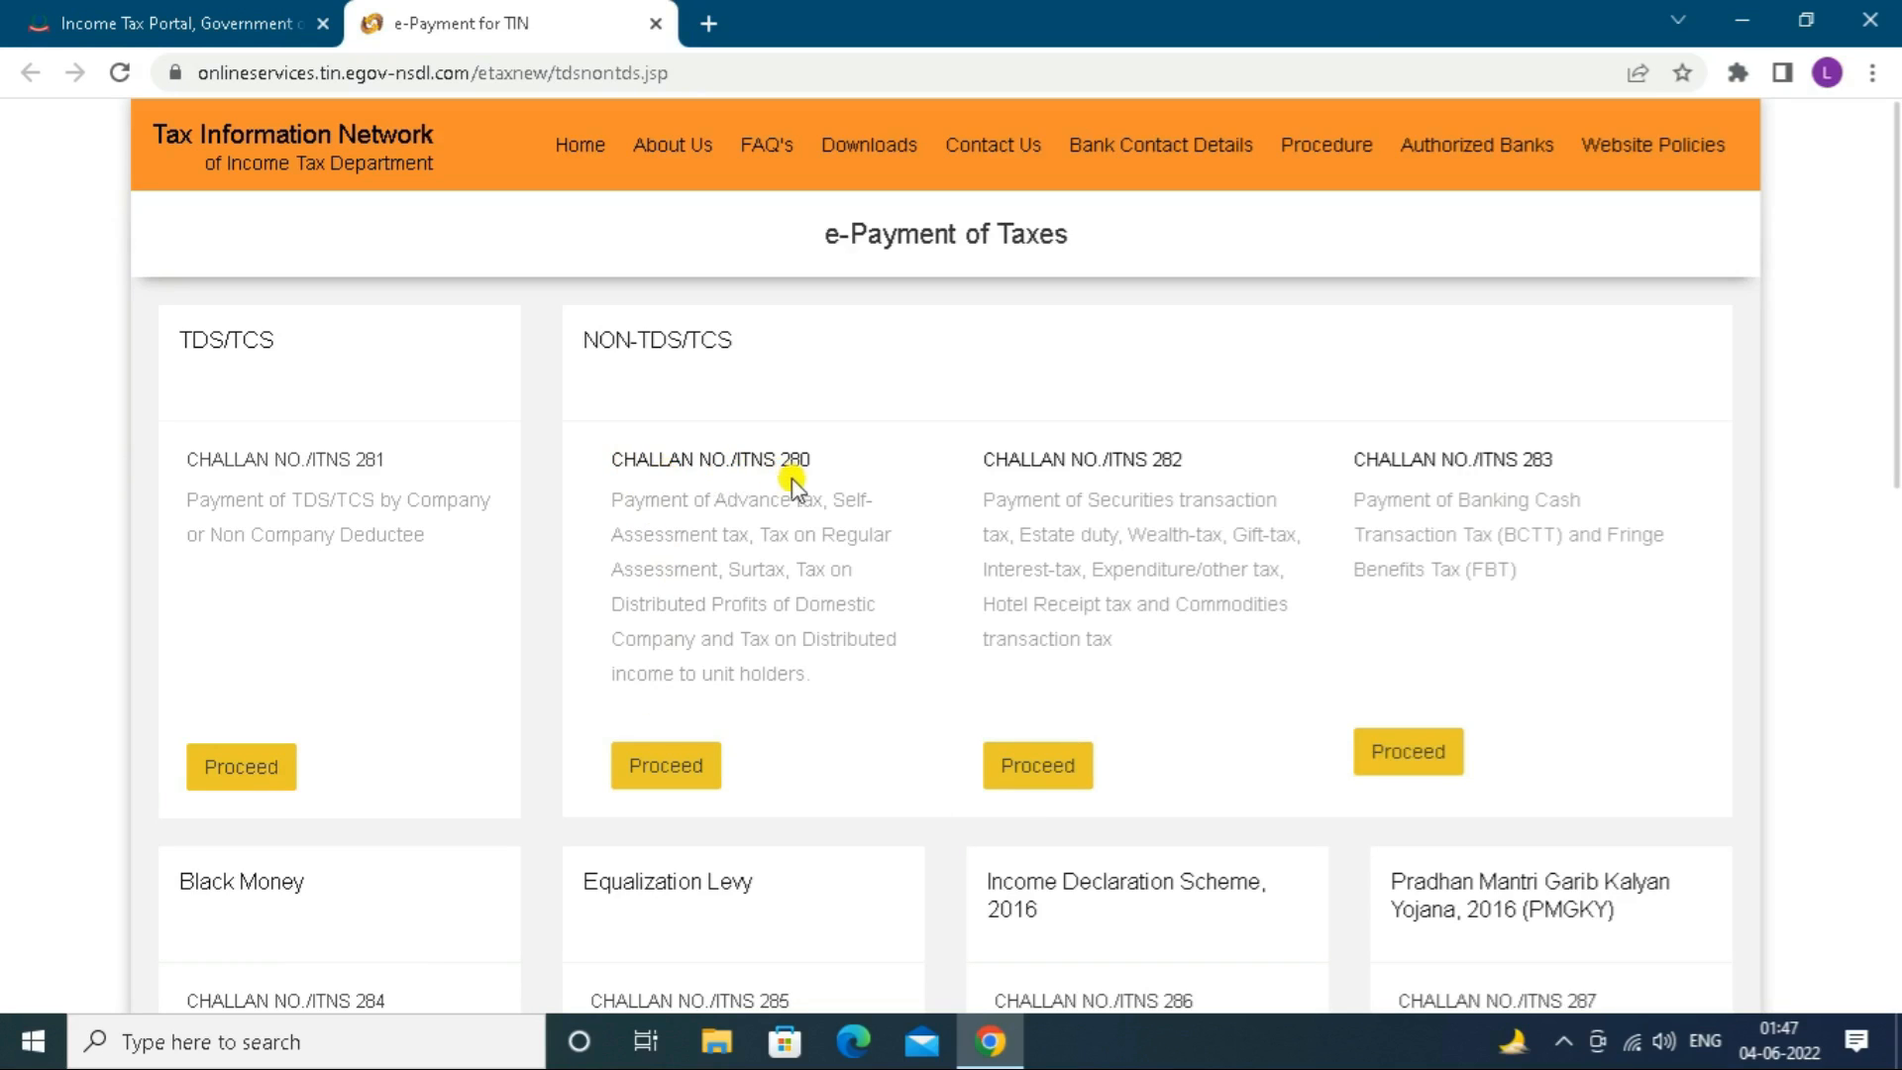
left_click(673, 765)
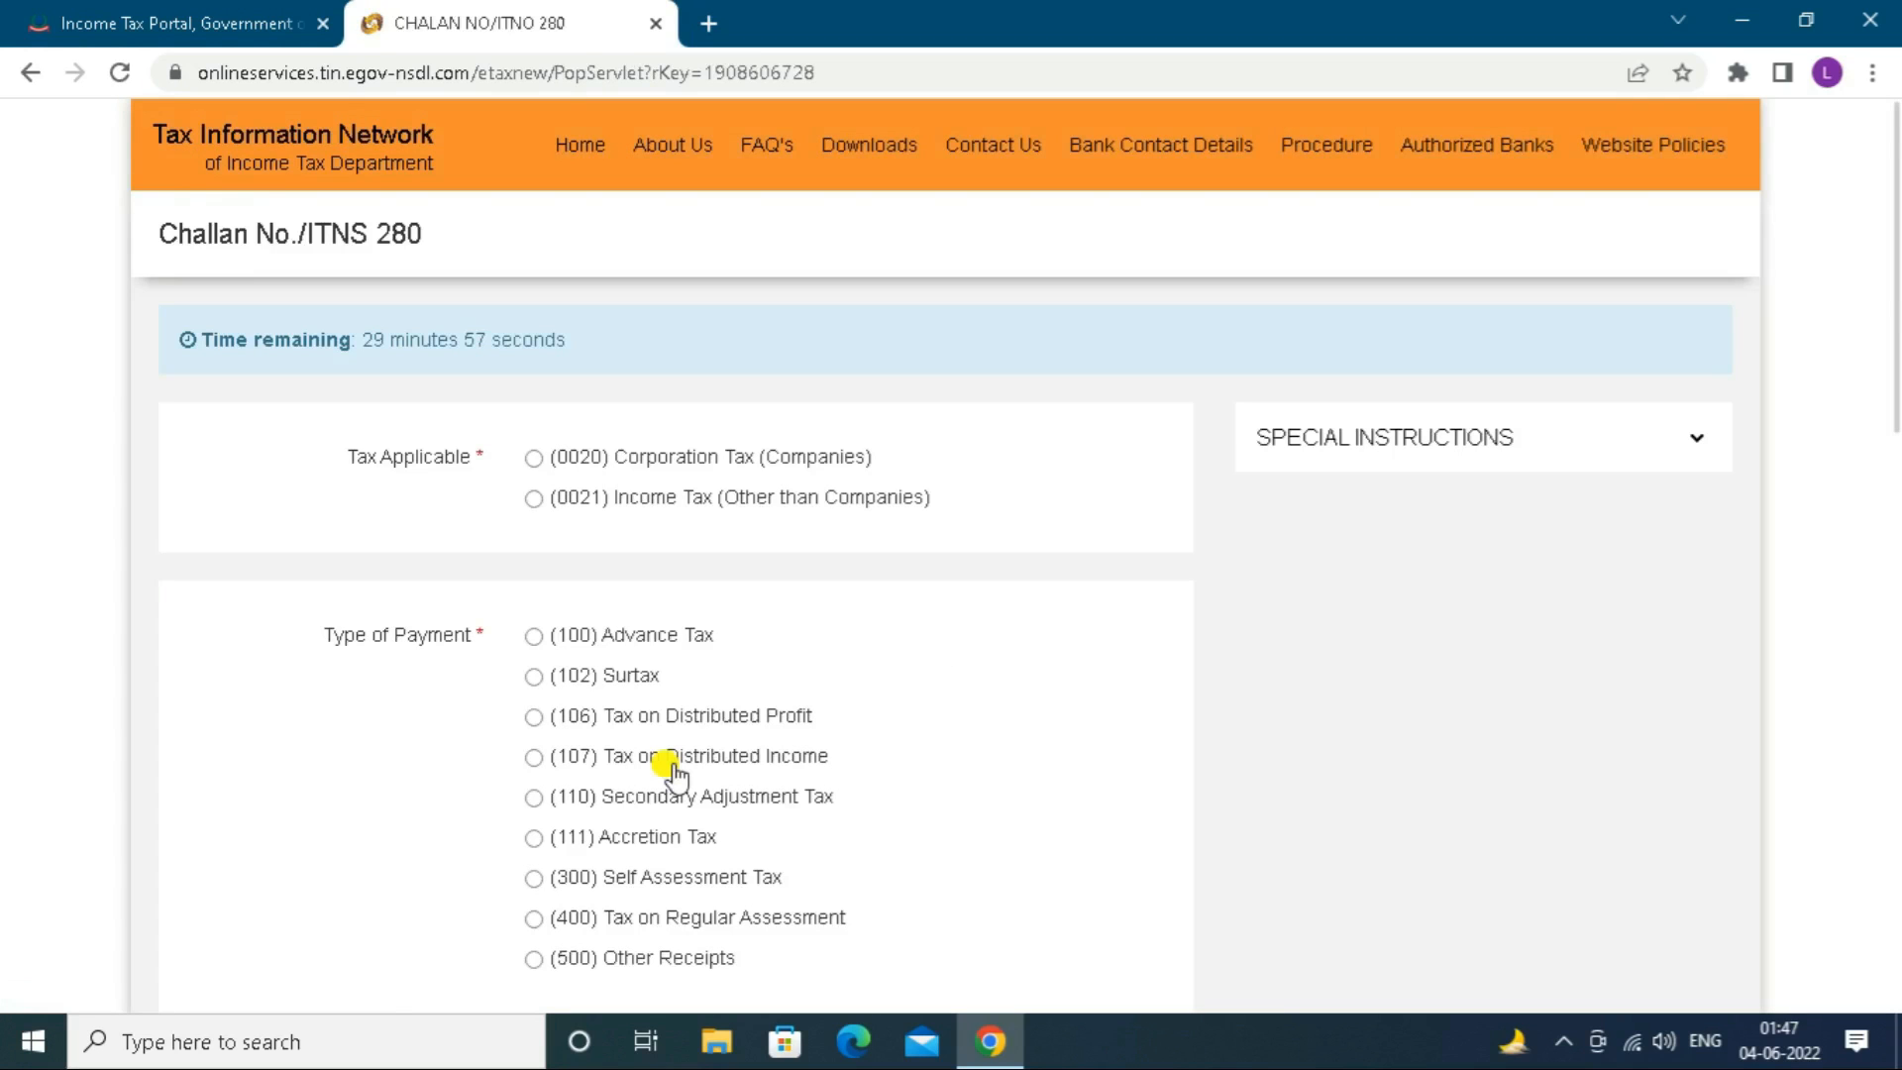
Set the tax applicable to (0021) Income Tax (Other than Companies) and the type of payment to (500) Other Receipts.
left_click(535, 498)
left_click_drag(1893, 280, 1898, 453)
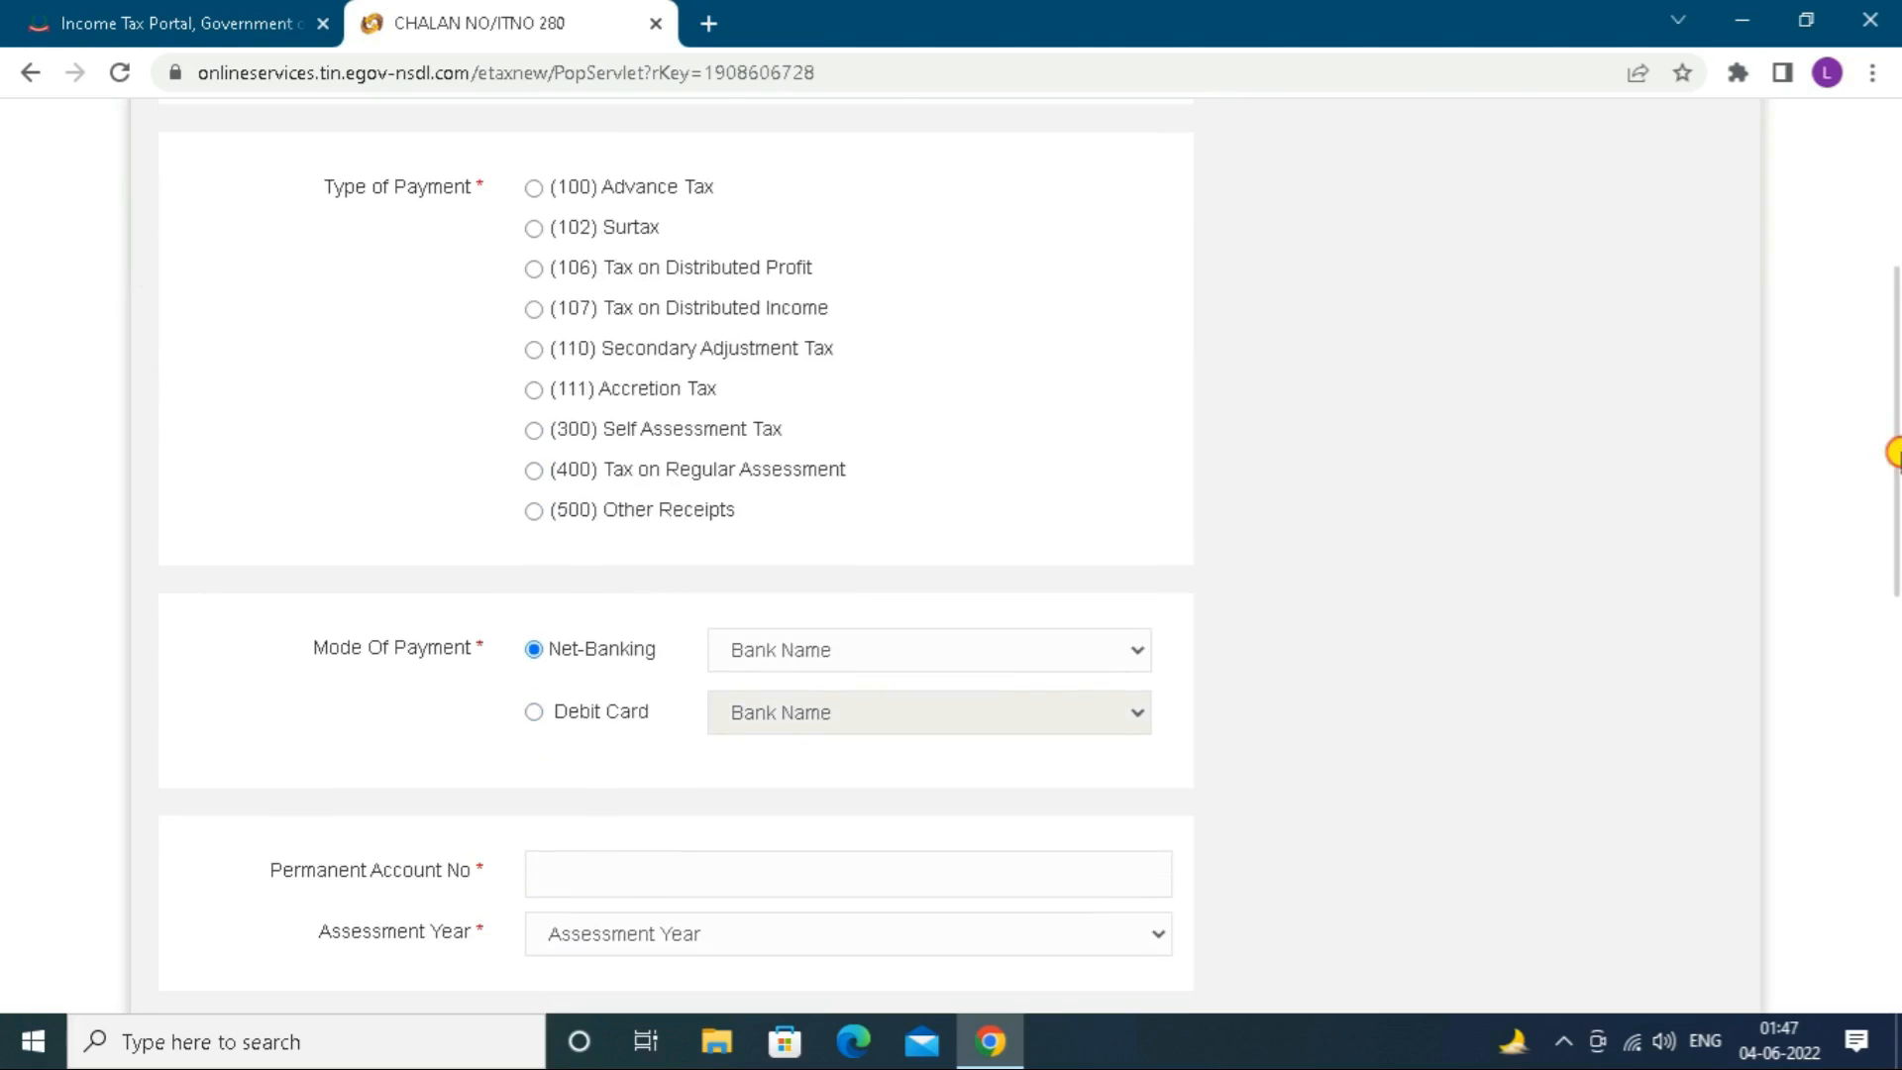
left_click(534, 511)
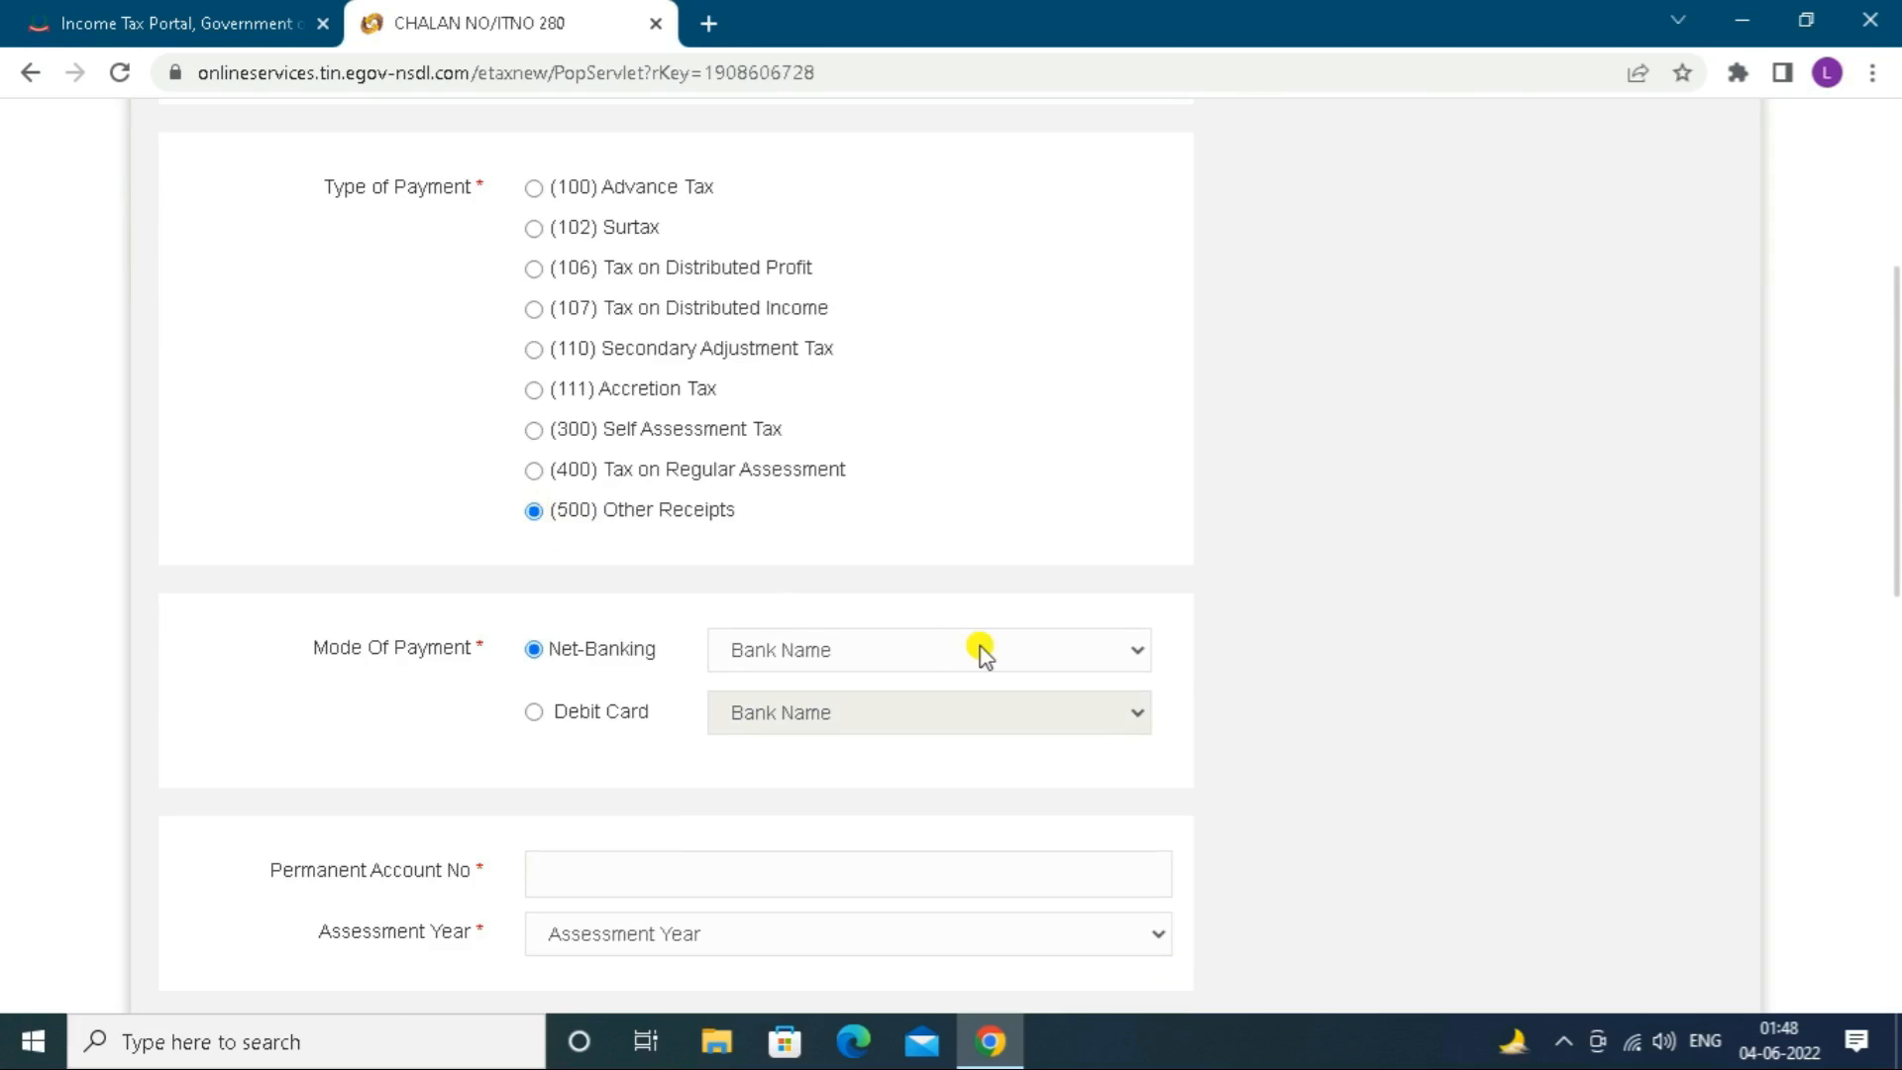
Choose Punjab National Bank as the net-banking bank for the payment.
left_click(1131, 652)
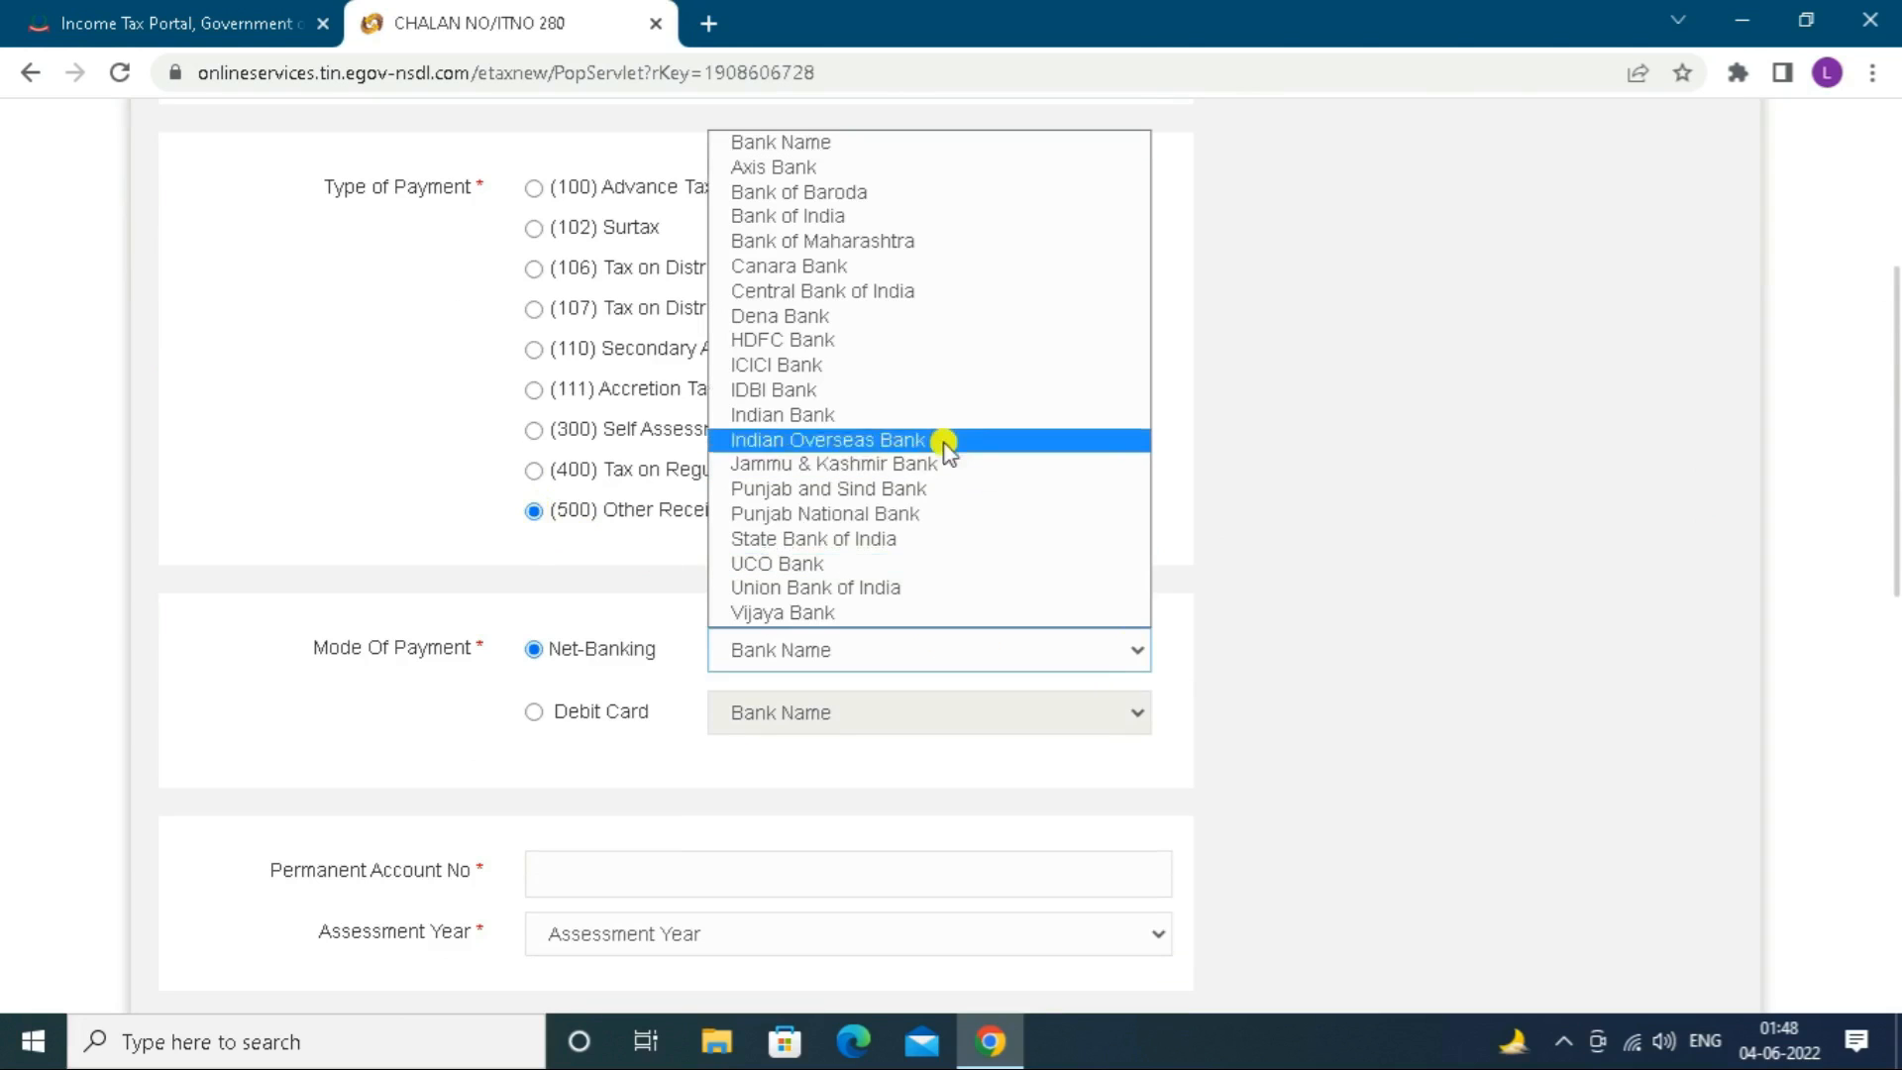
left_click(894, 342)
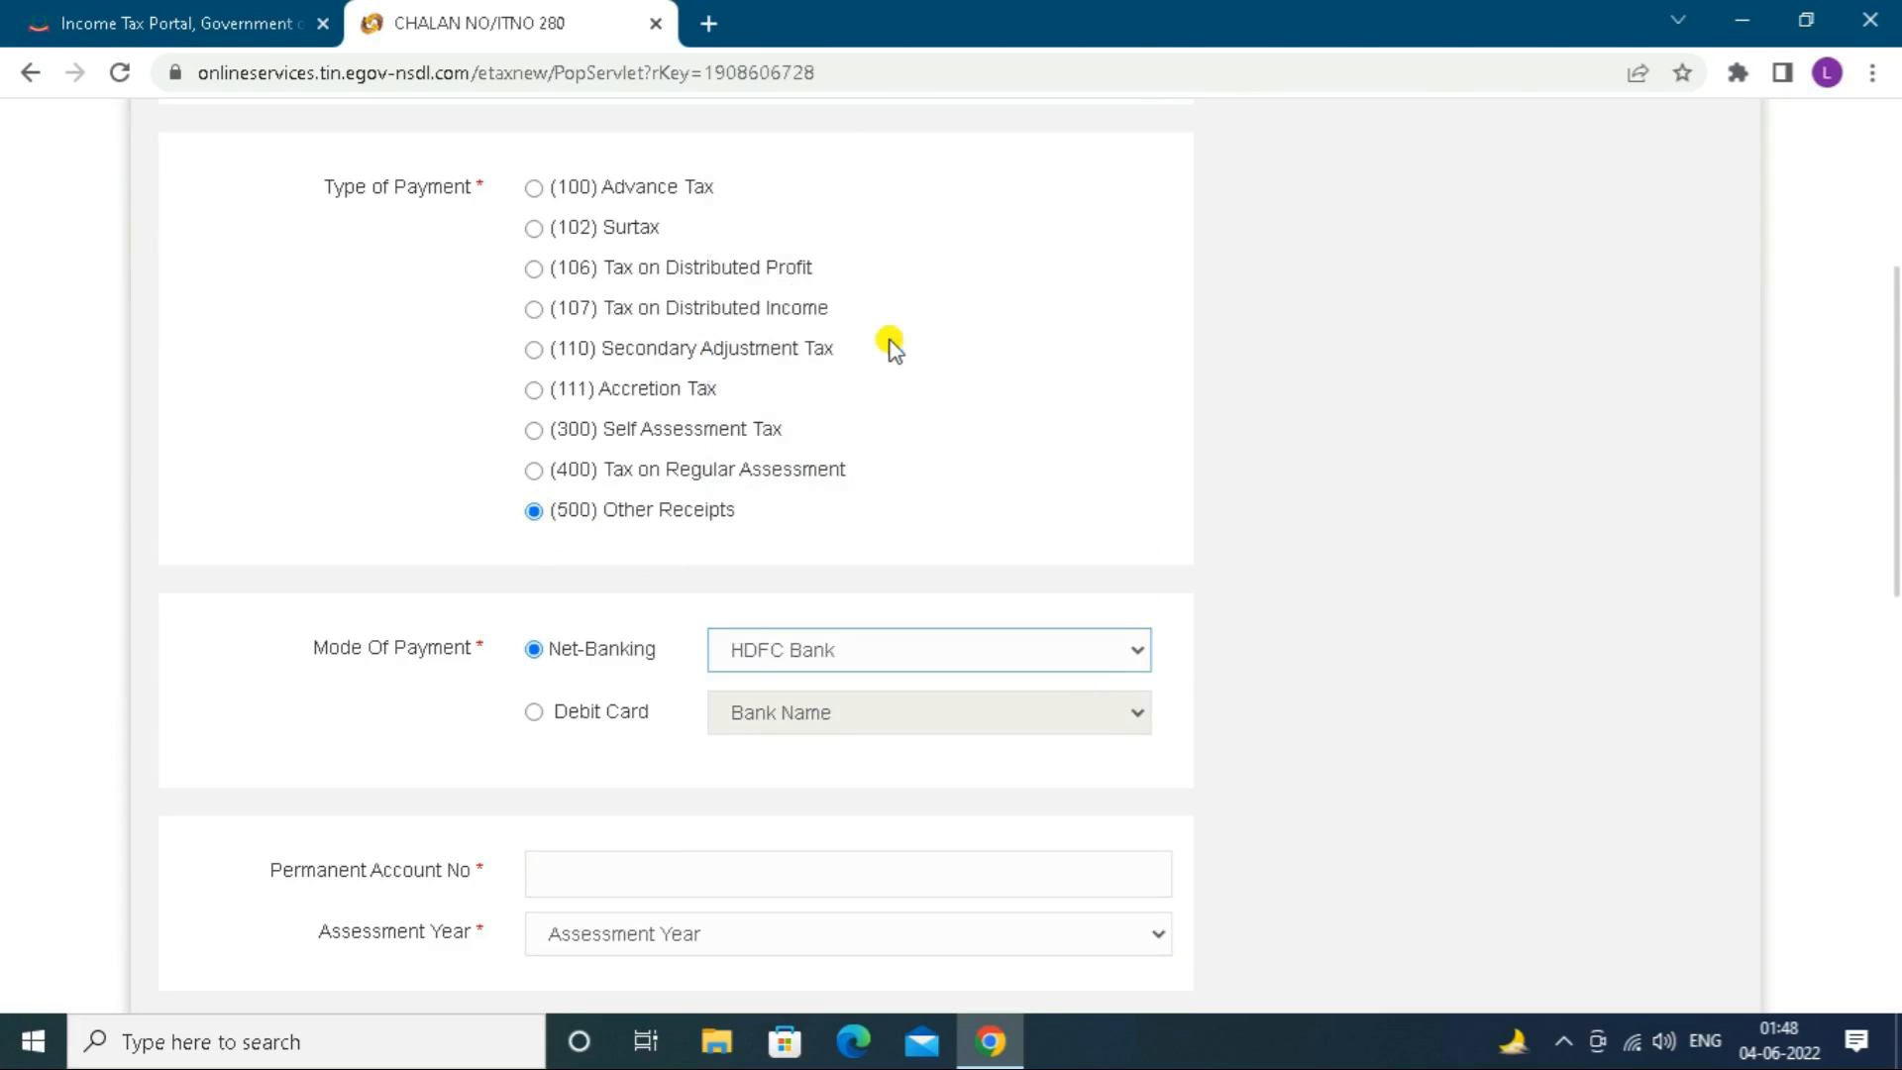
left_click(1119, 654)
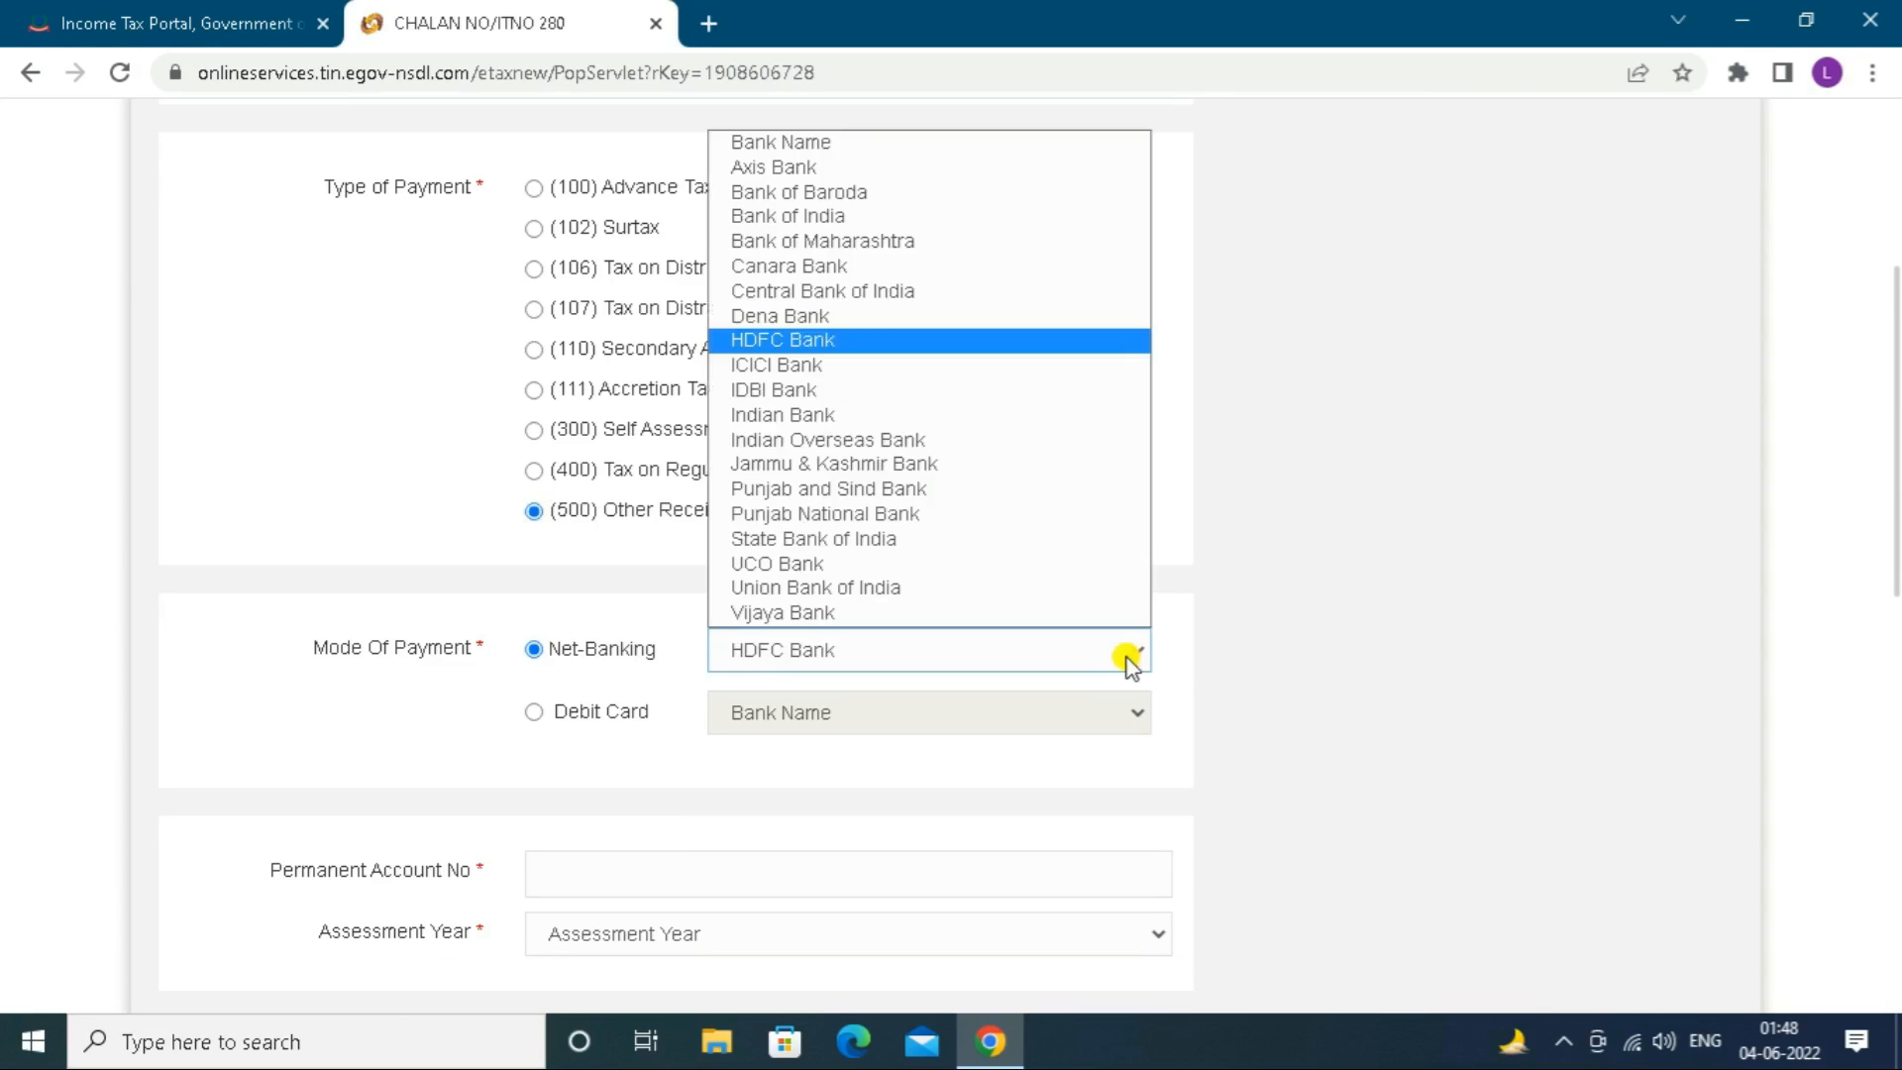
left_click(969, 515)
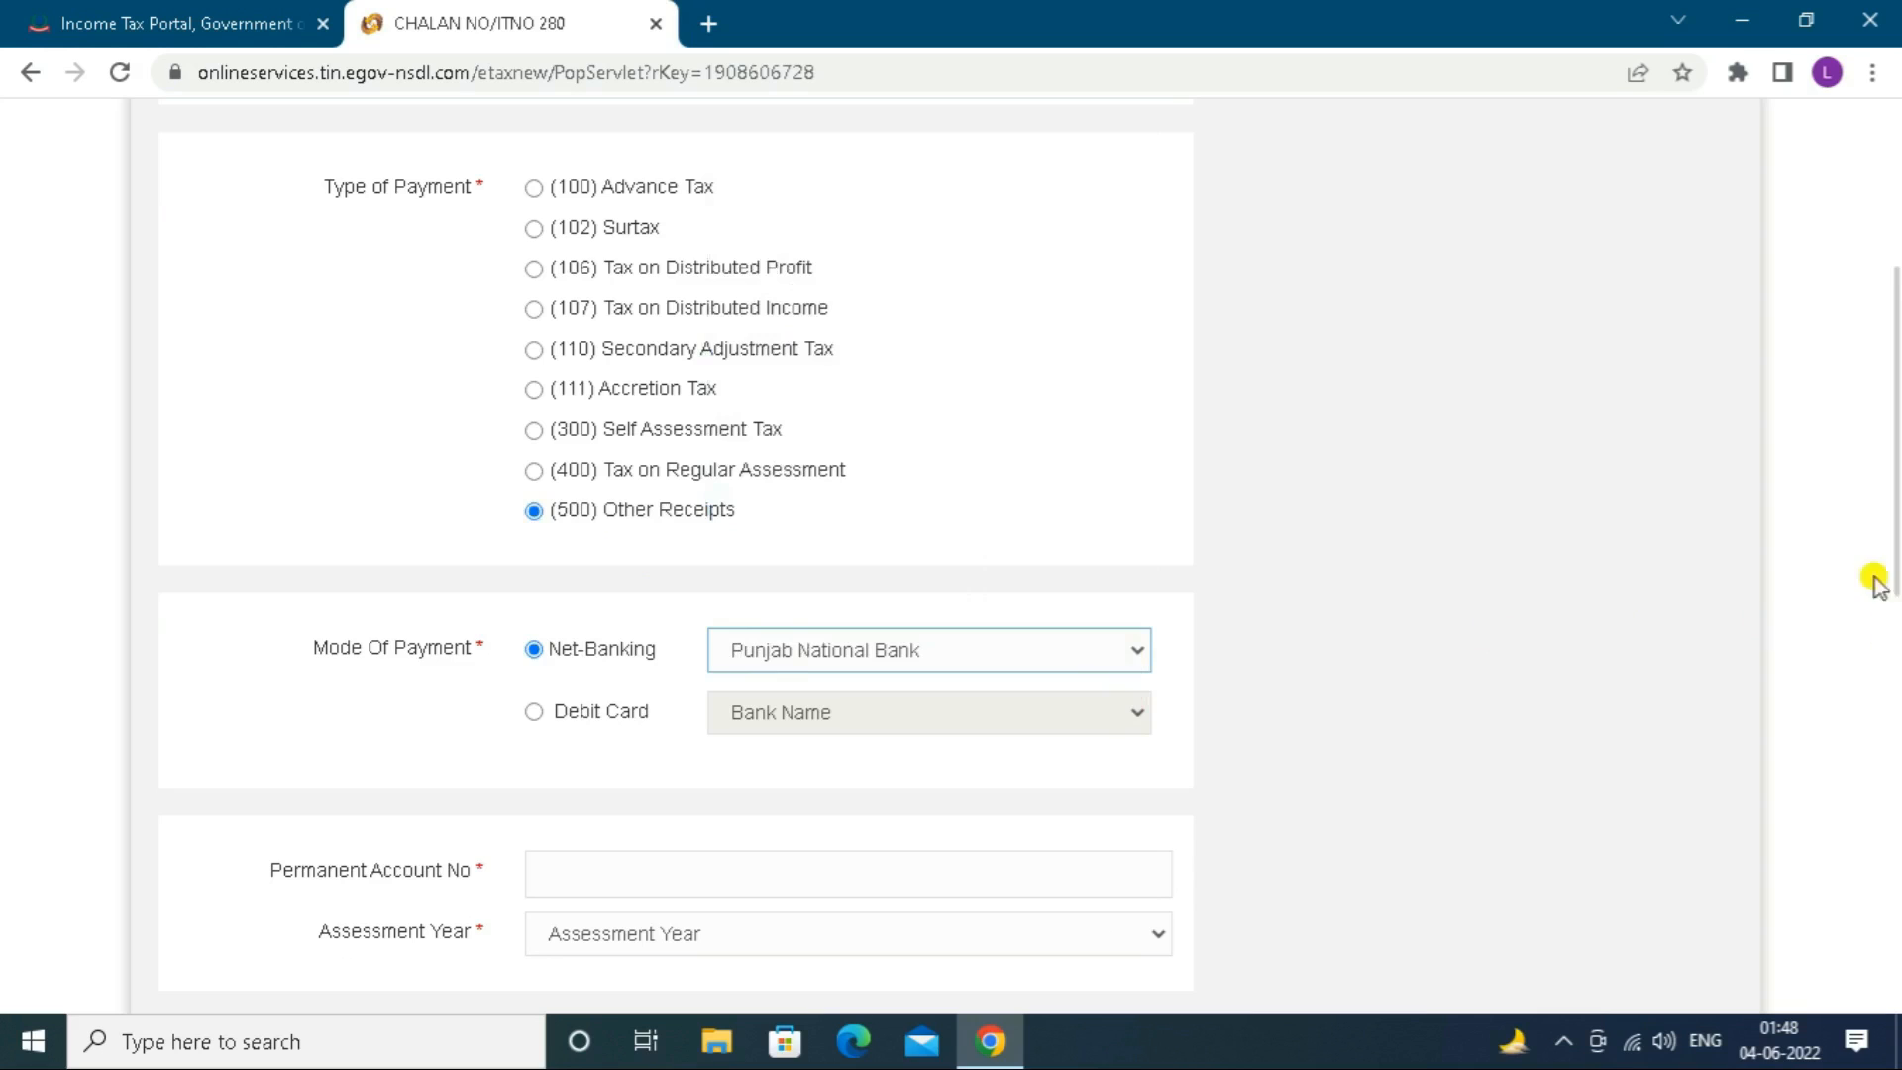
Enter the taxpayer's Permanent Account Number and select the assessment year in the challan form.
scroll(1882, 555, "down", 2)
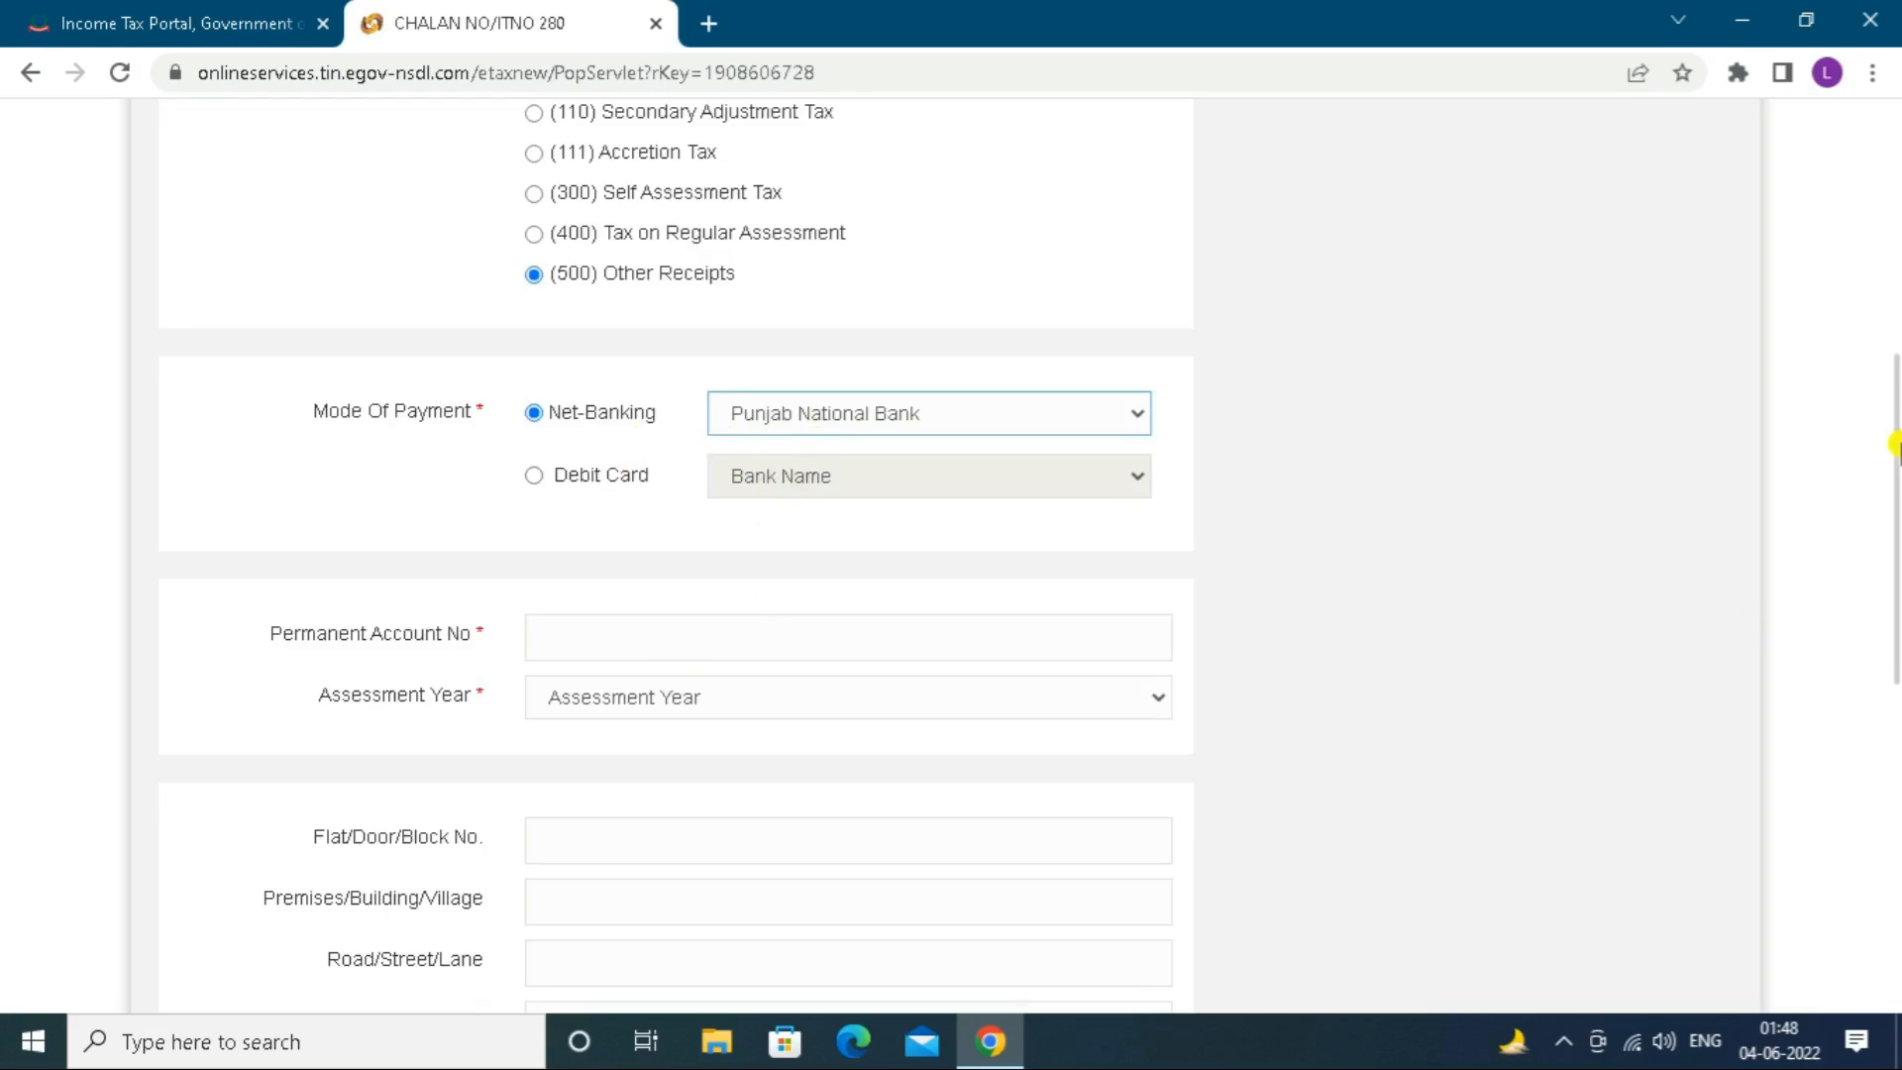
scroll(1889, 545, "down", 2)
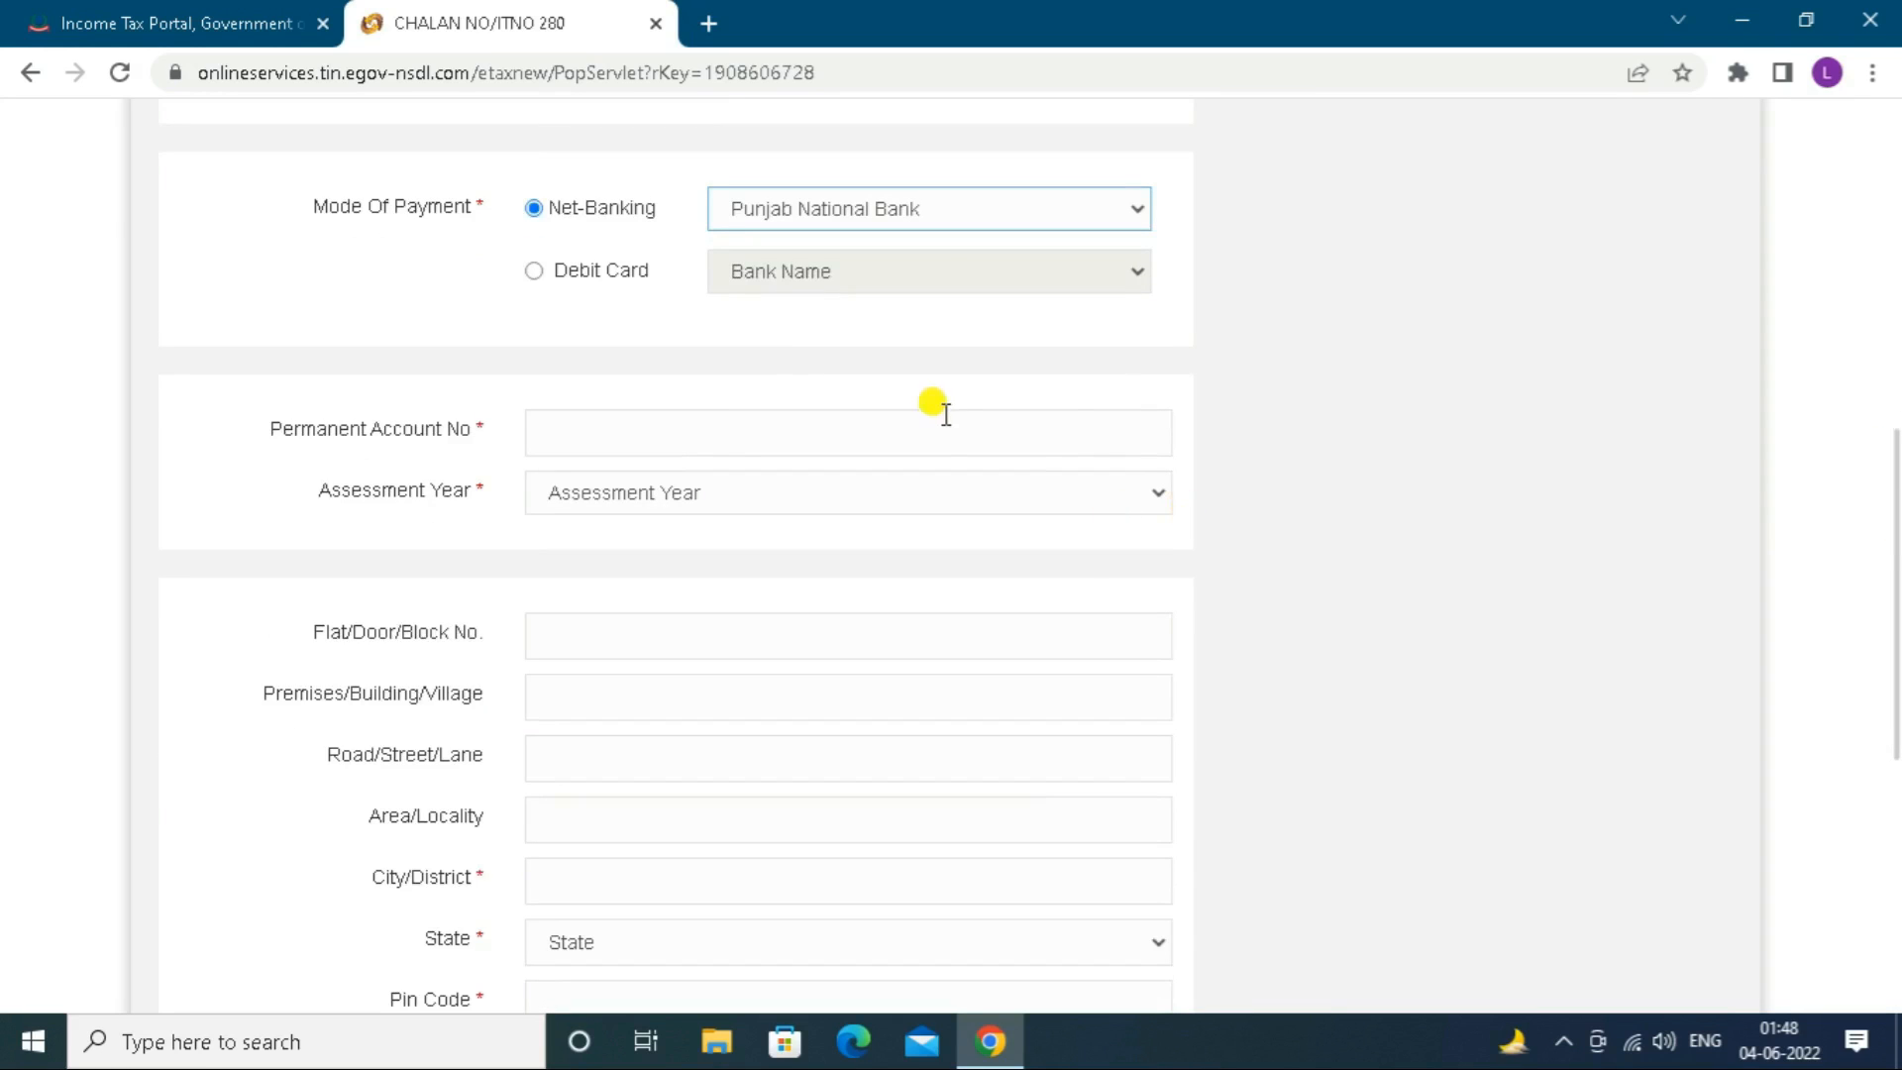
left_click(942, 445)
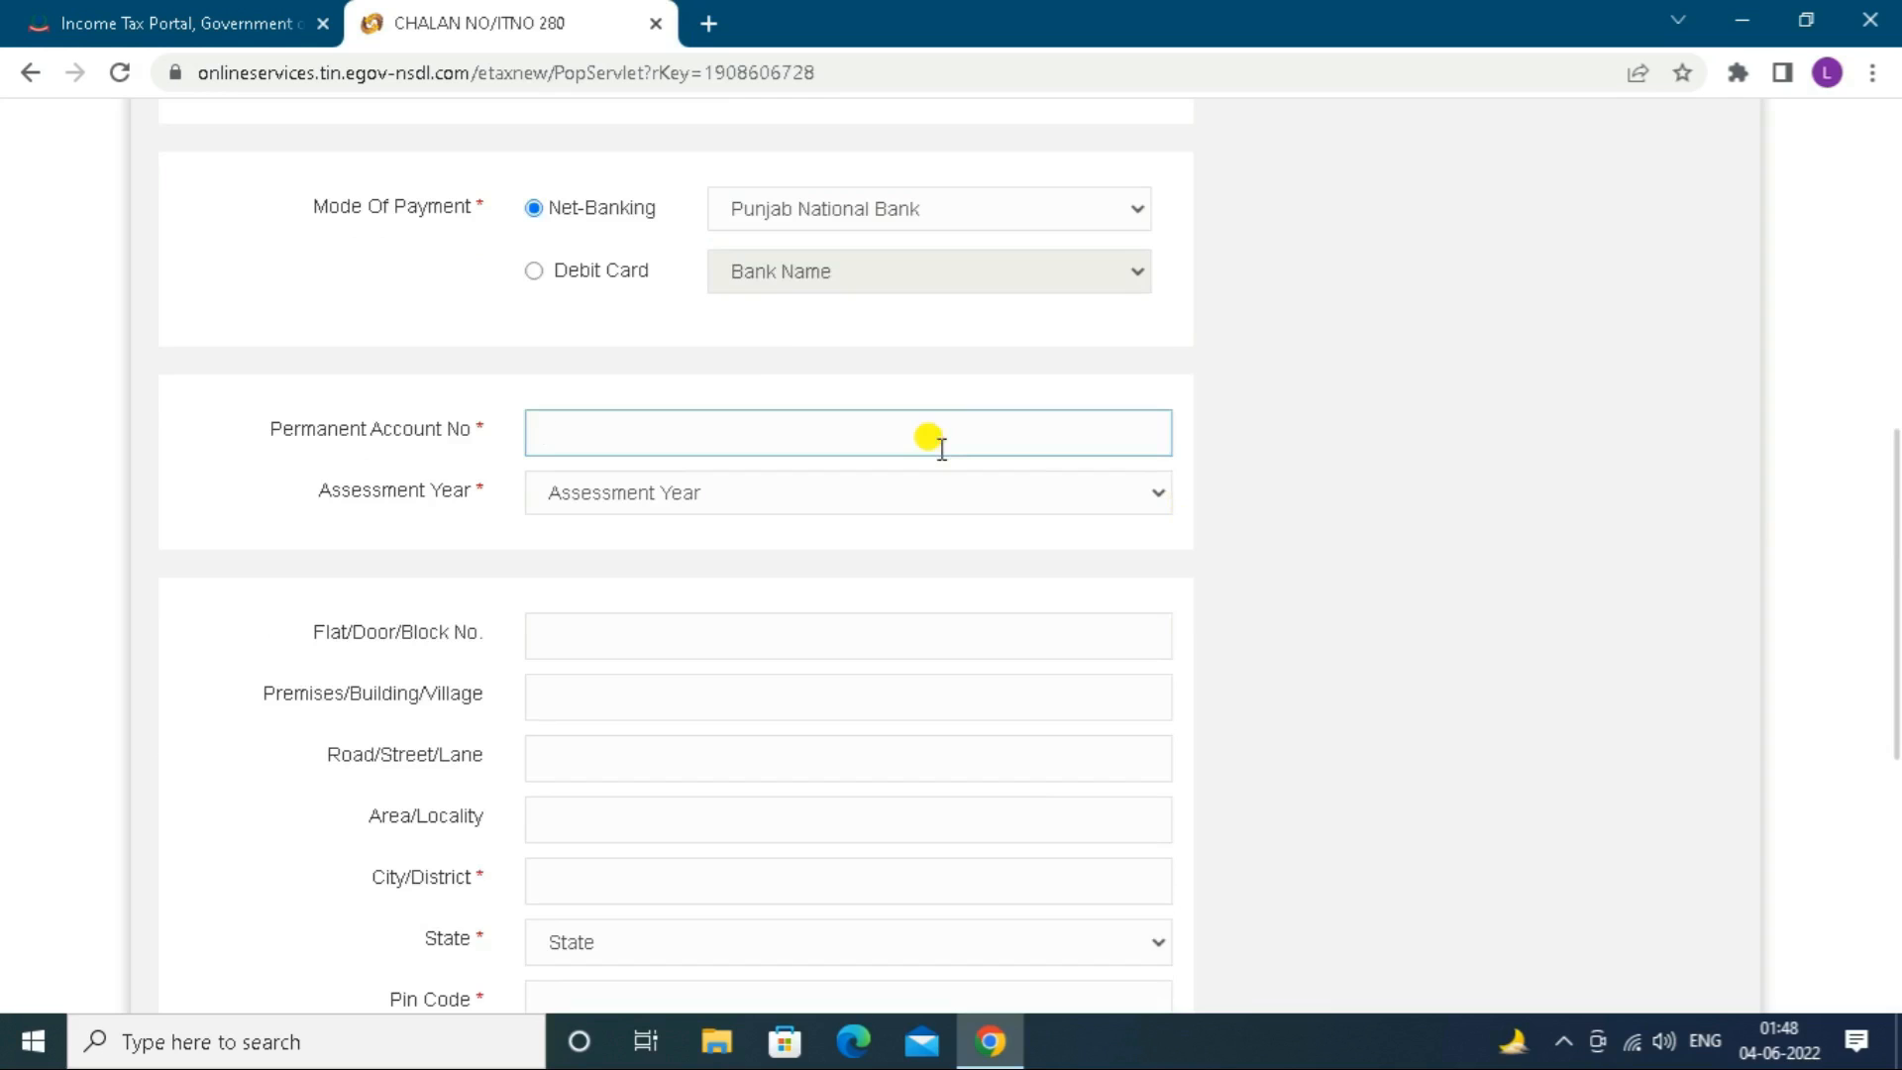
type("A")
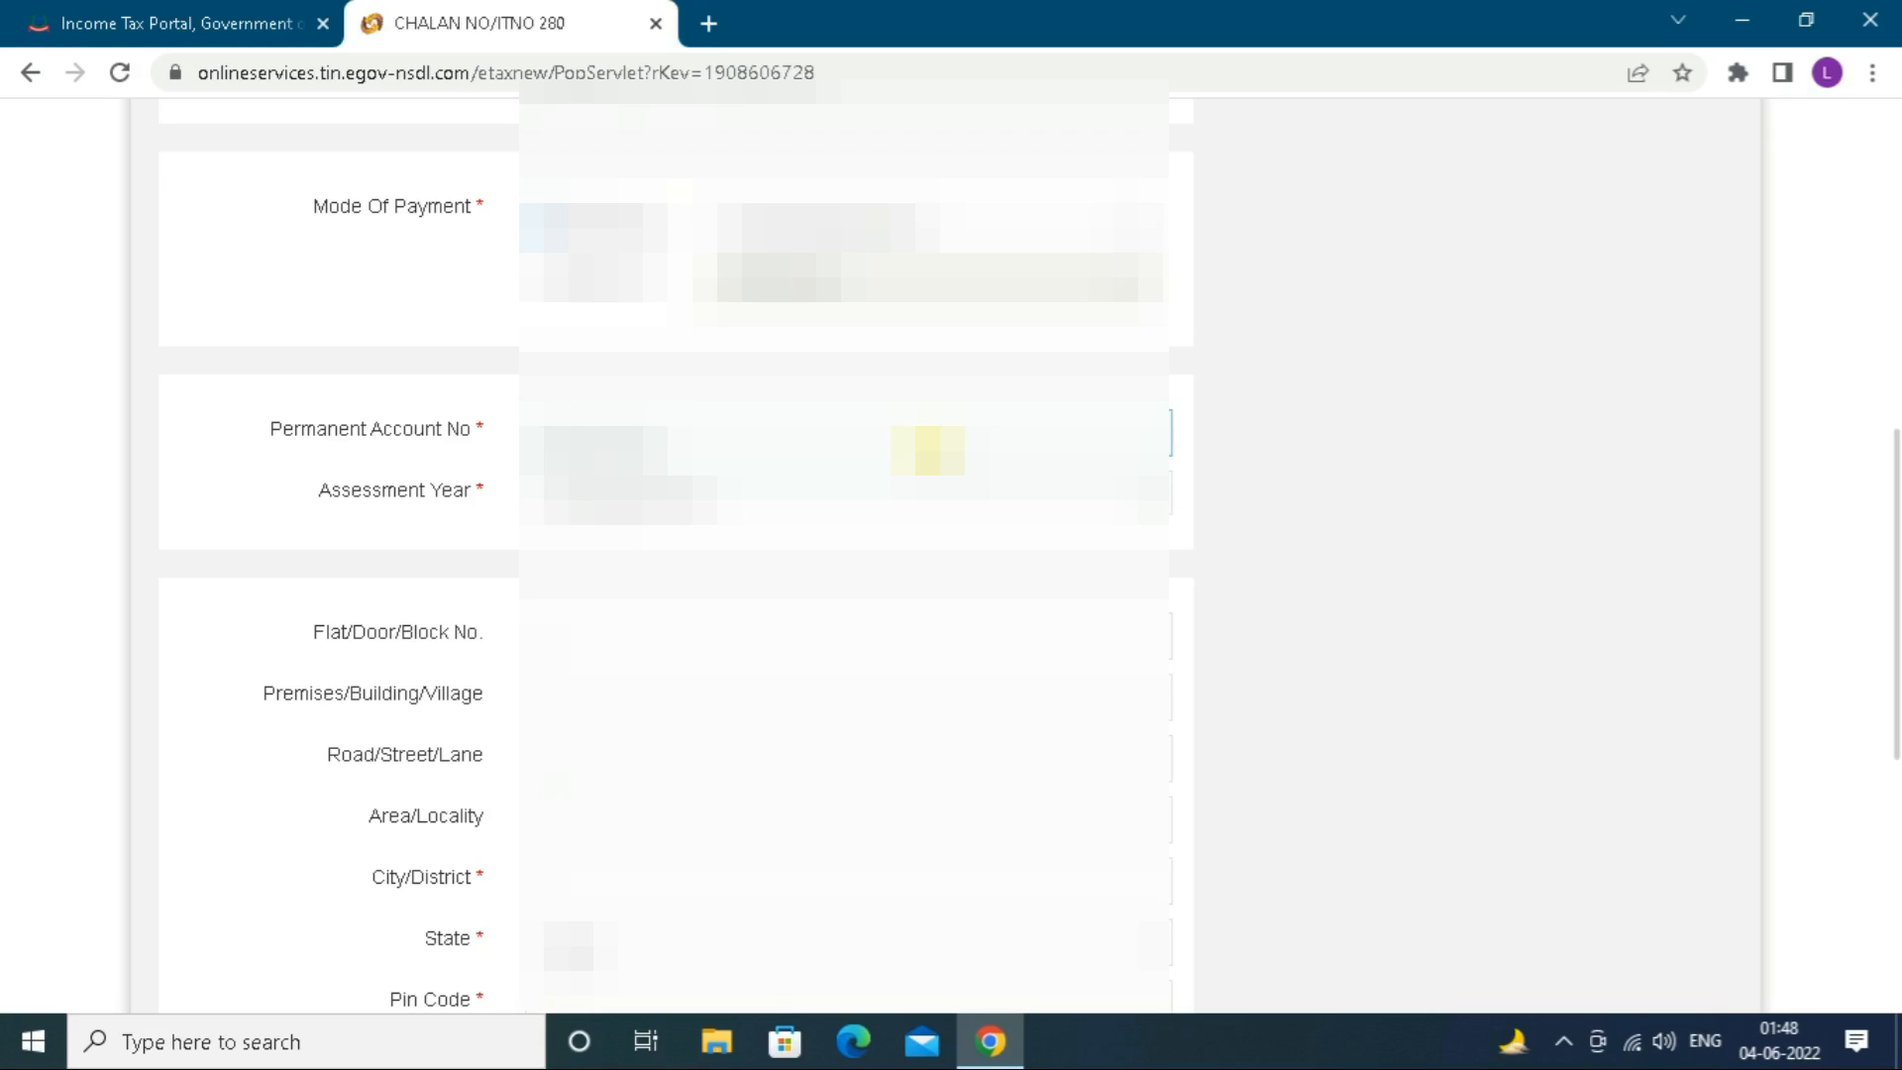
left_click(816, 501)
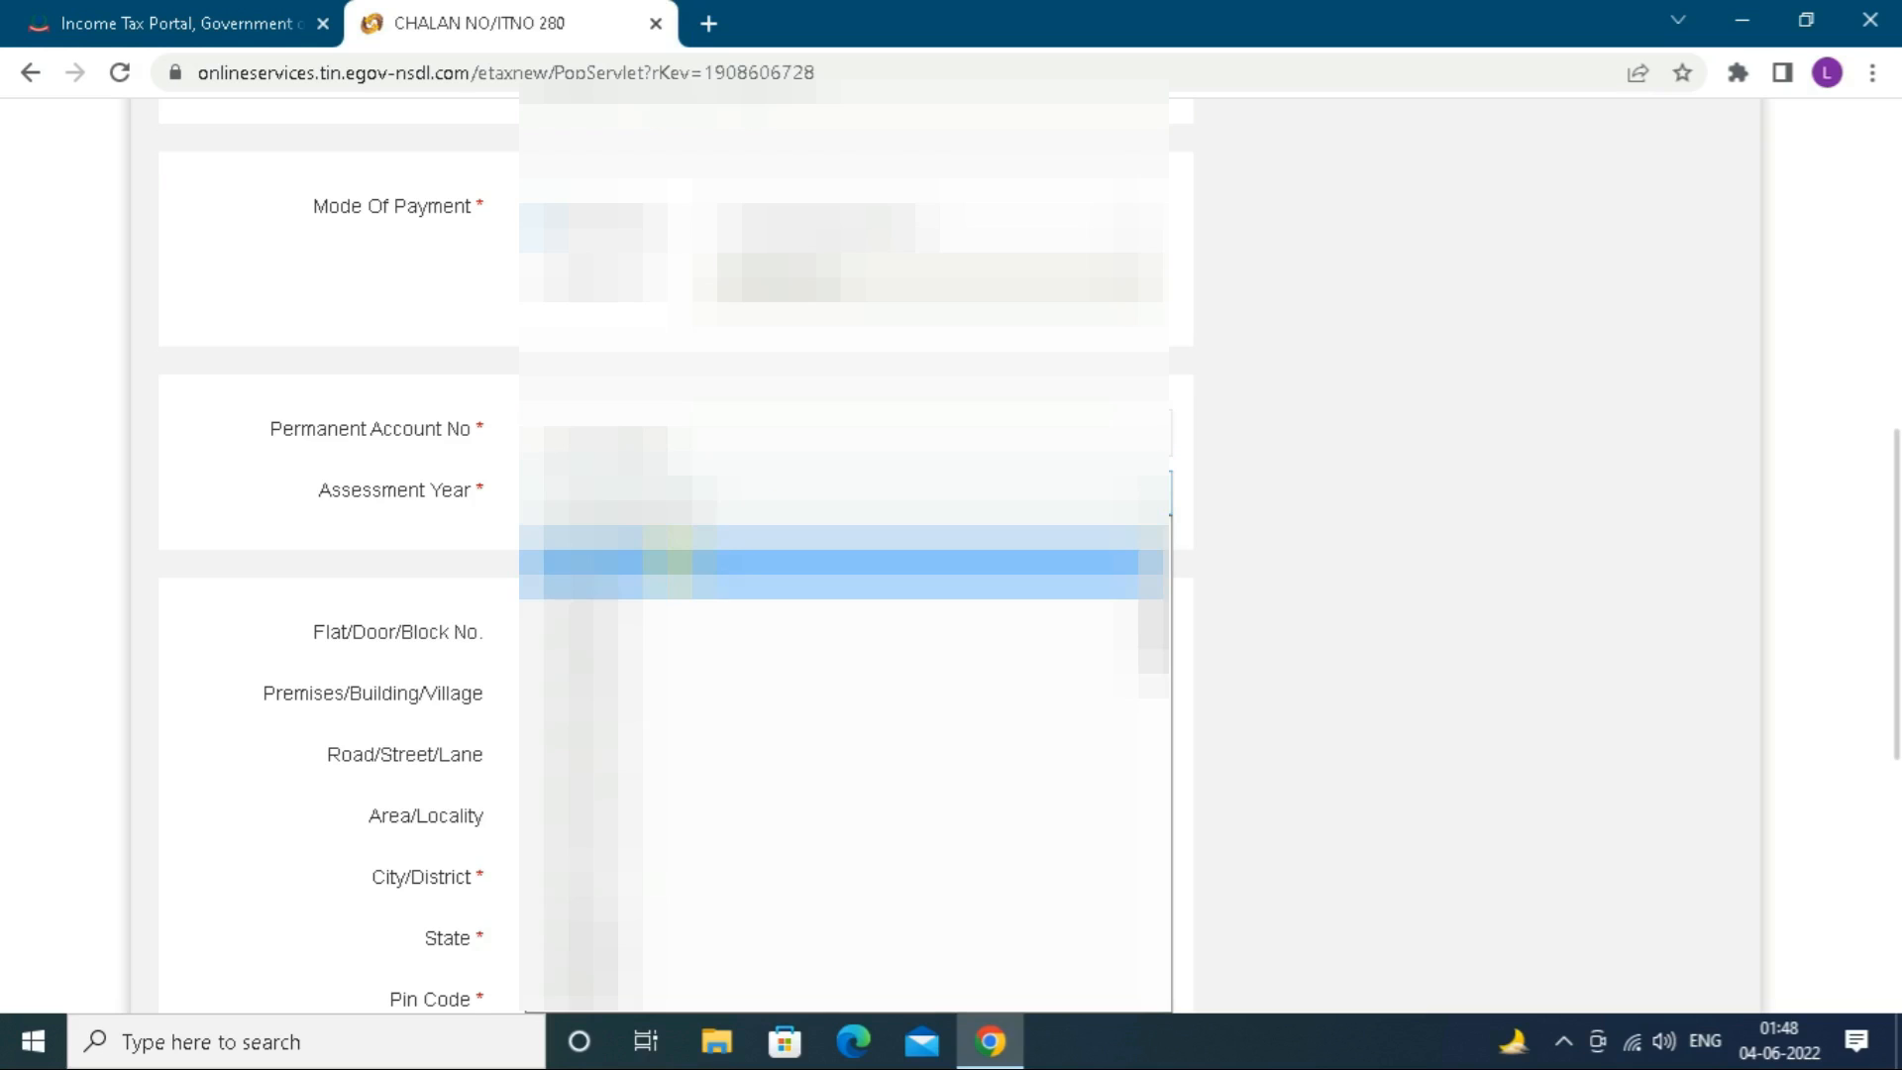
left_click(678, 561)
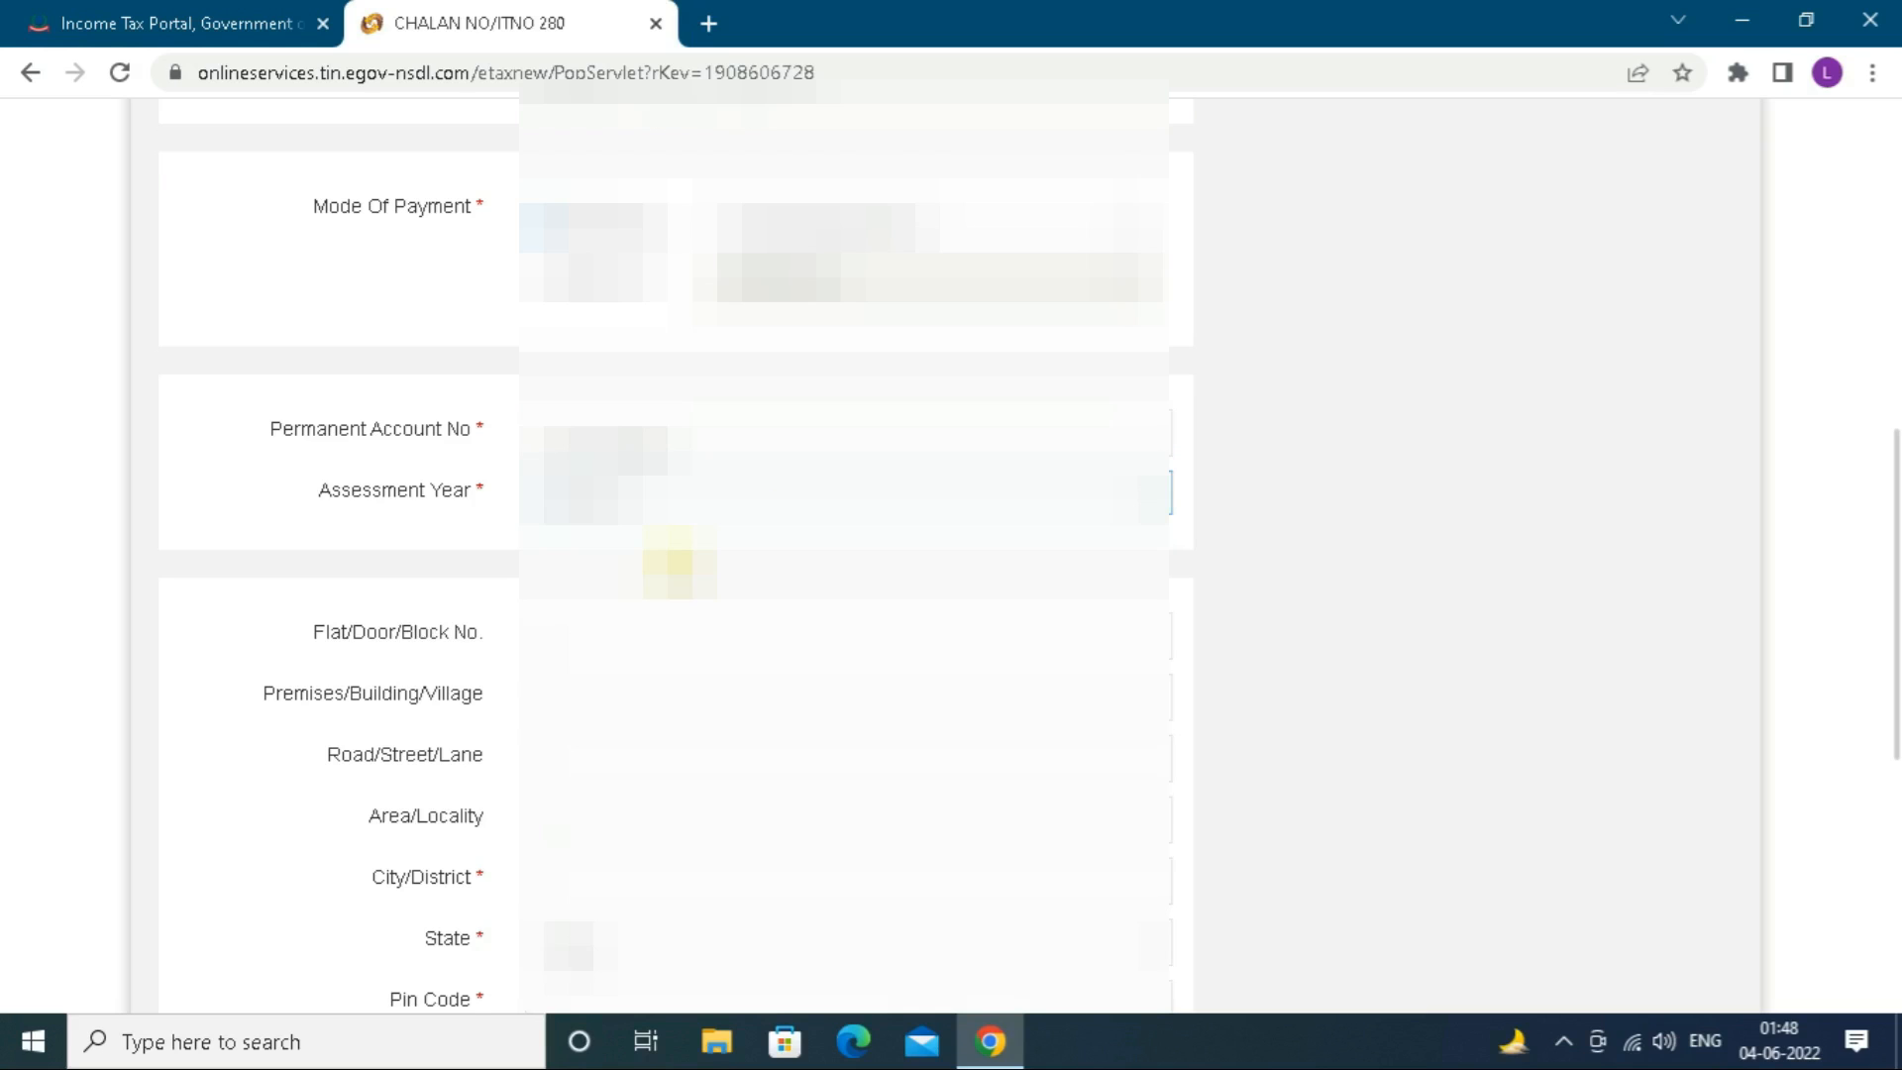
Fill in the address's flat/door/block number, premises/building/village and area/locality.
left_click(606, 649)
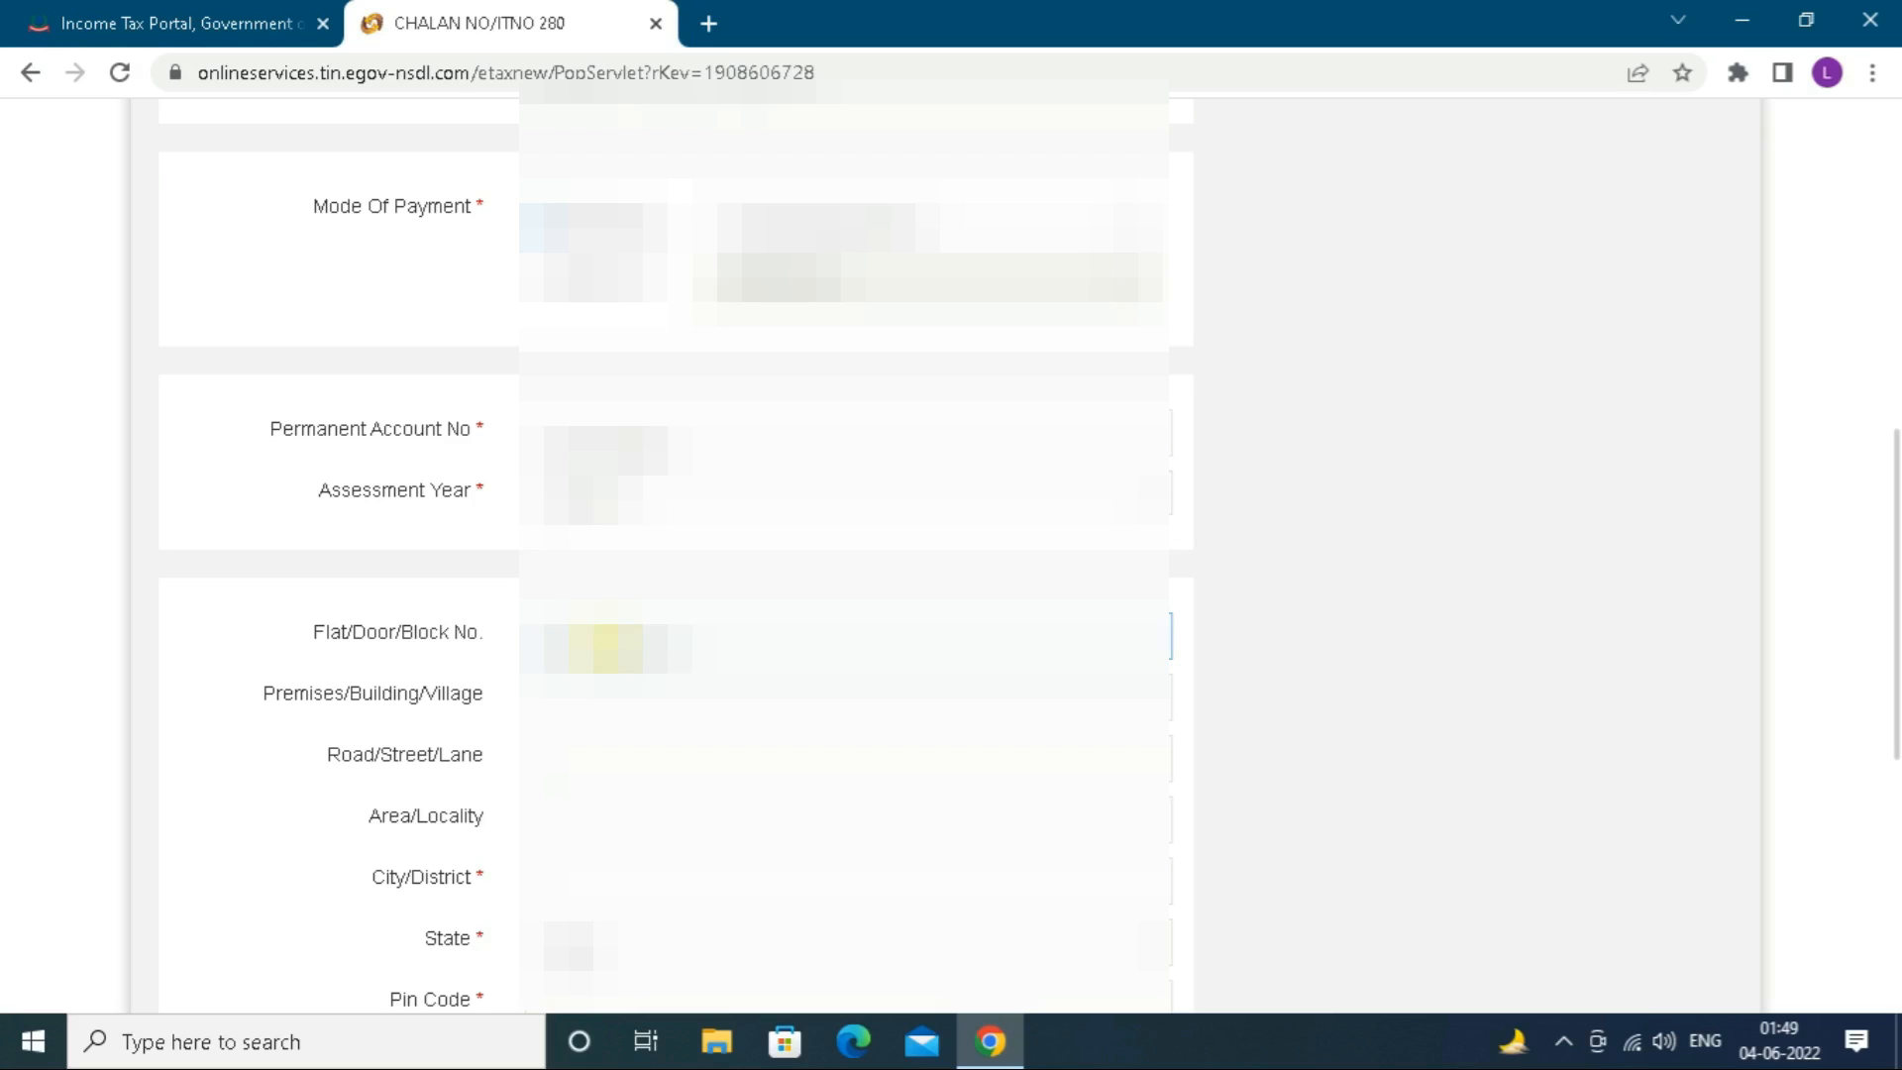
left_click(604, 705)
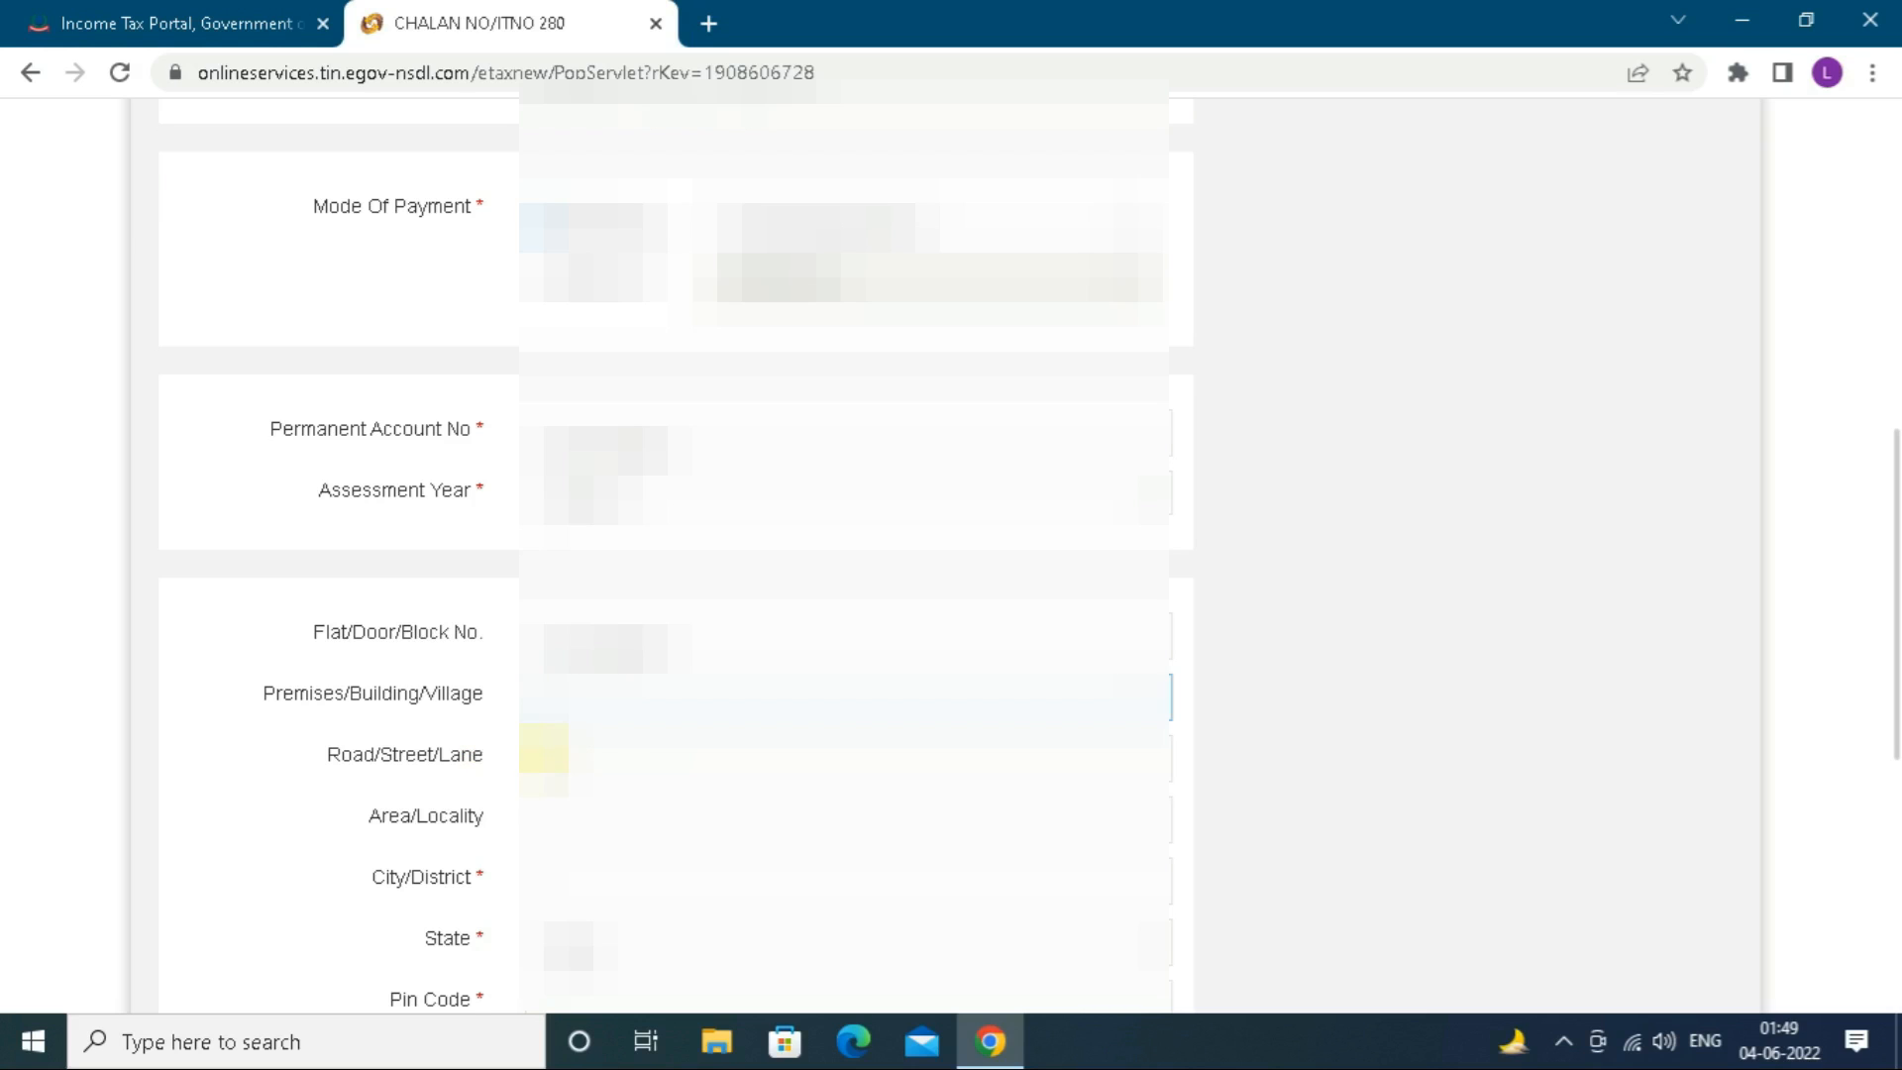
left_click_drag(1895, 564, 1897, 682)
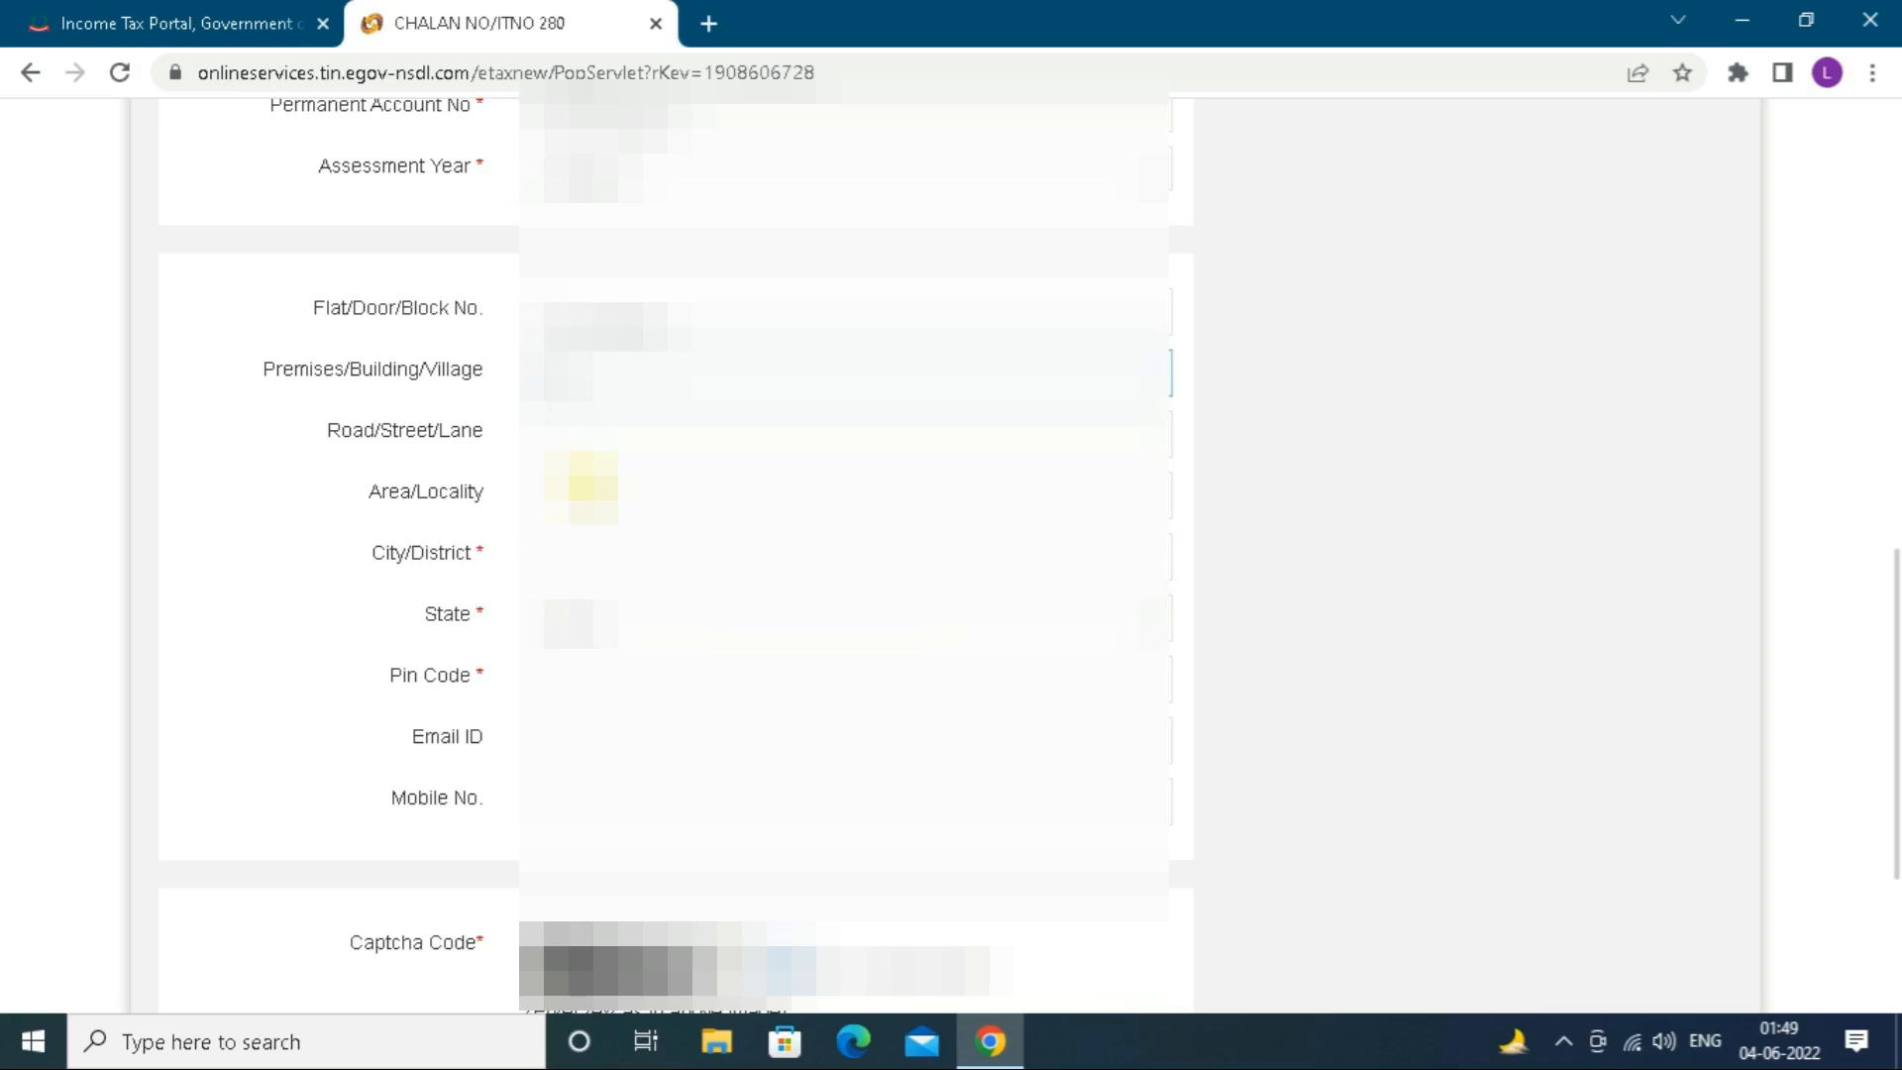
left_click(583, 485)
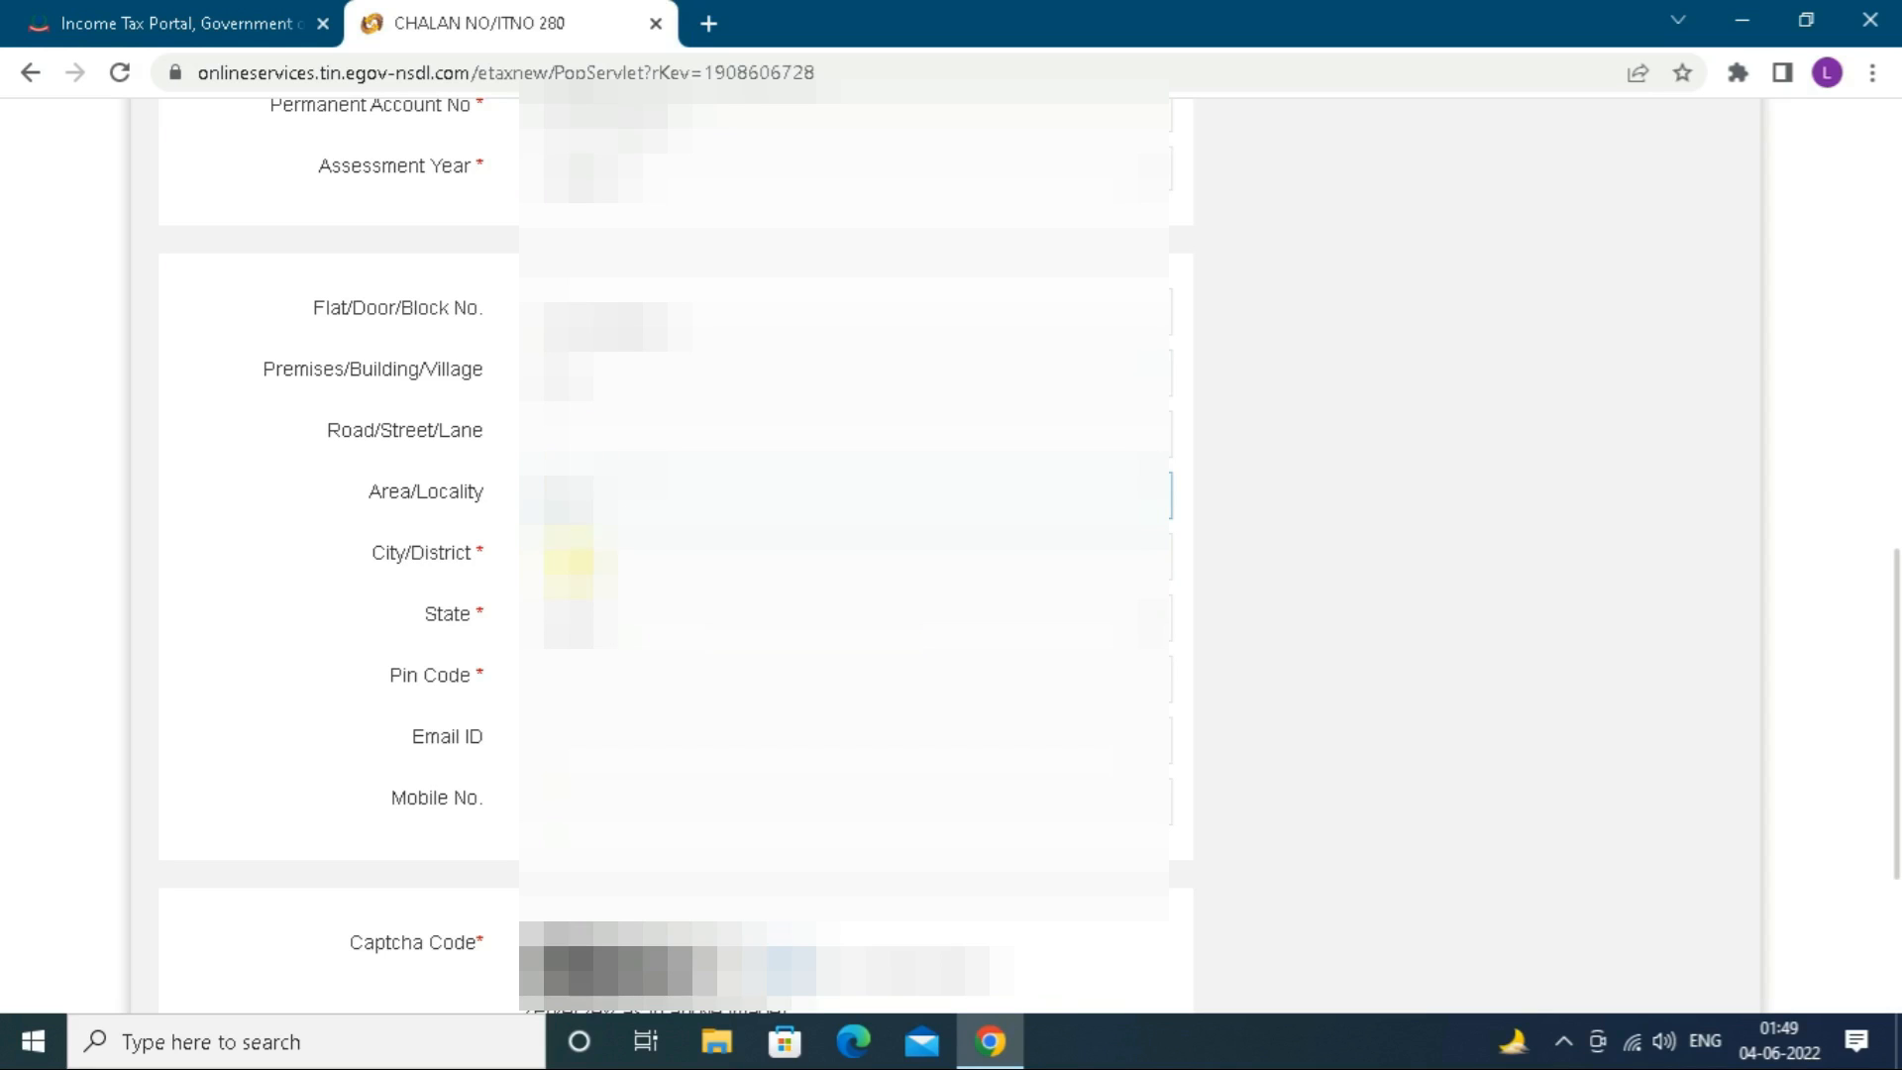
Enter the city/district and state, and fill in the pin code, street, email ID and mobile number from a saved suggestion.
left_click(580, 556)
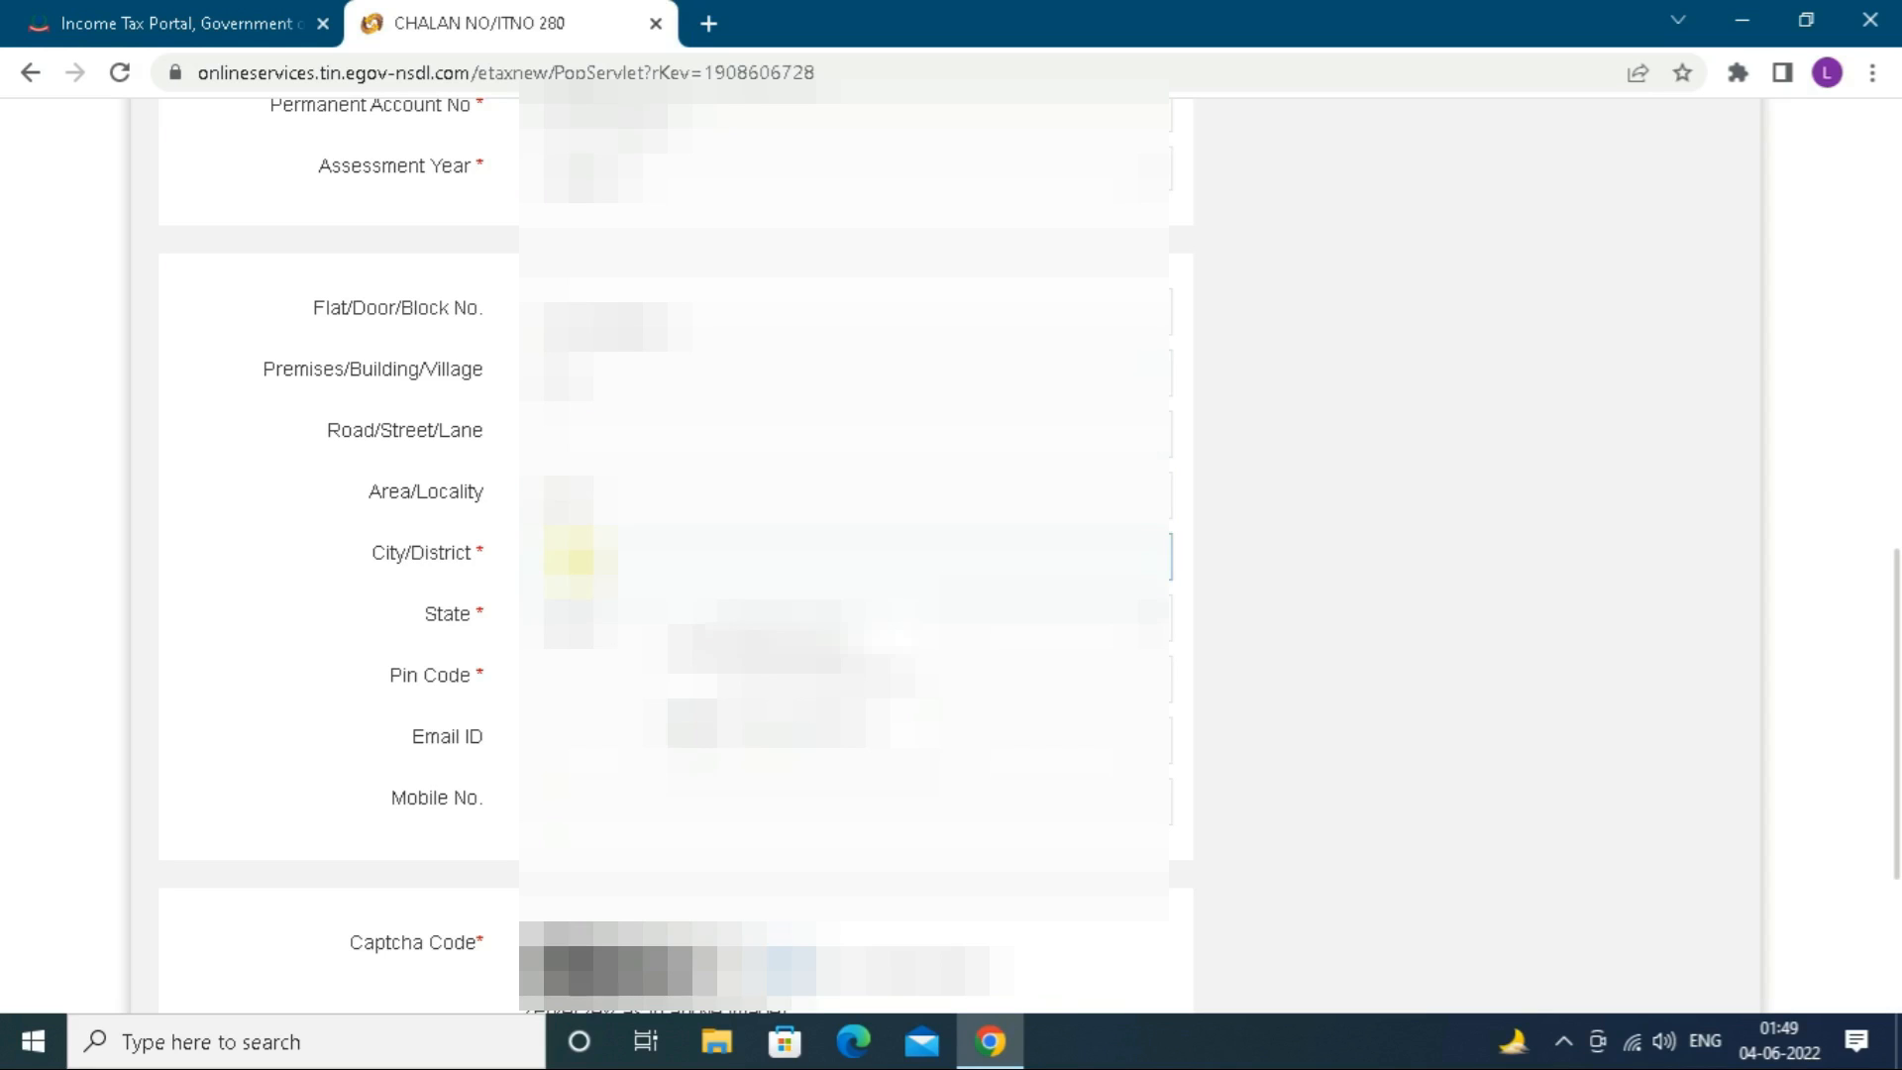
type("a")
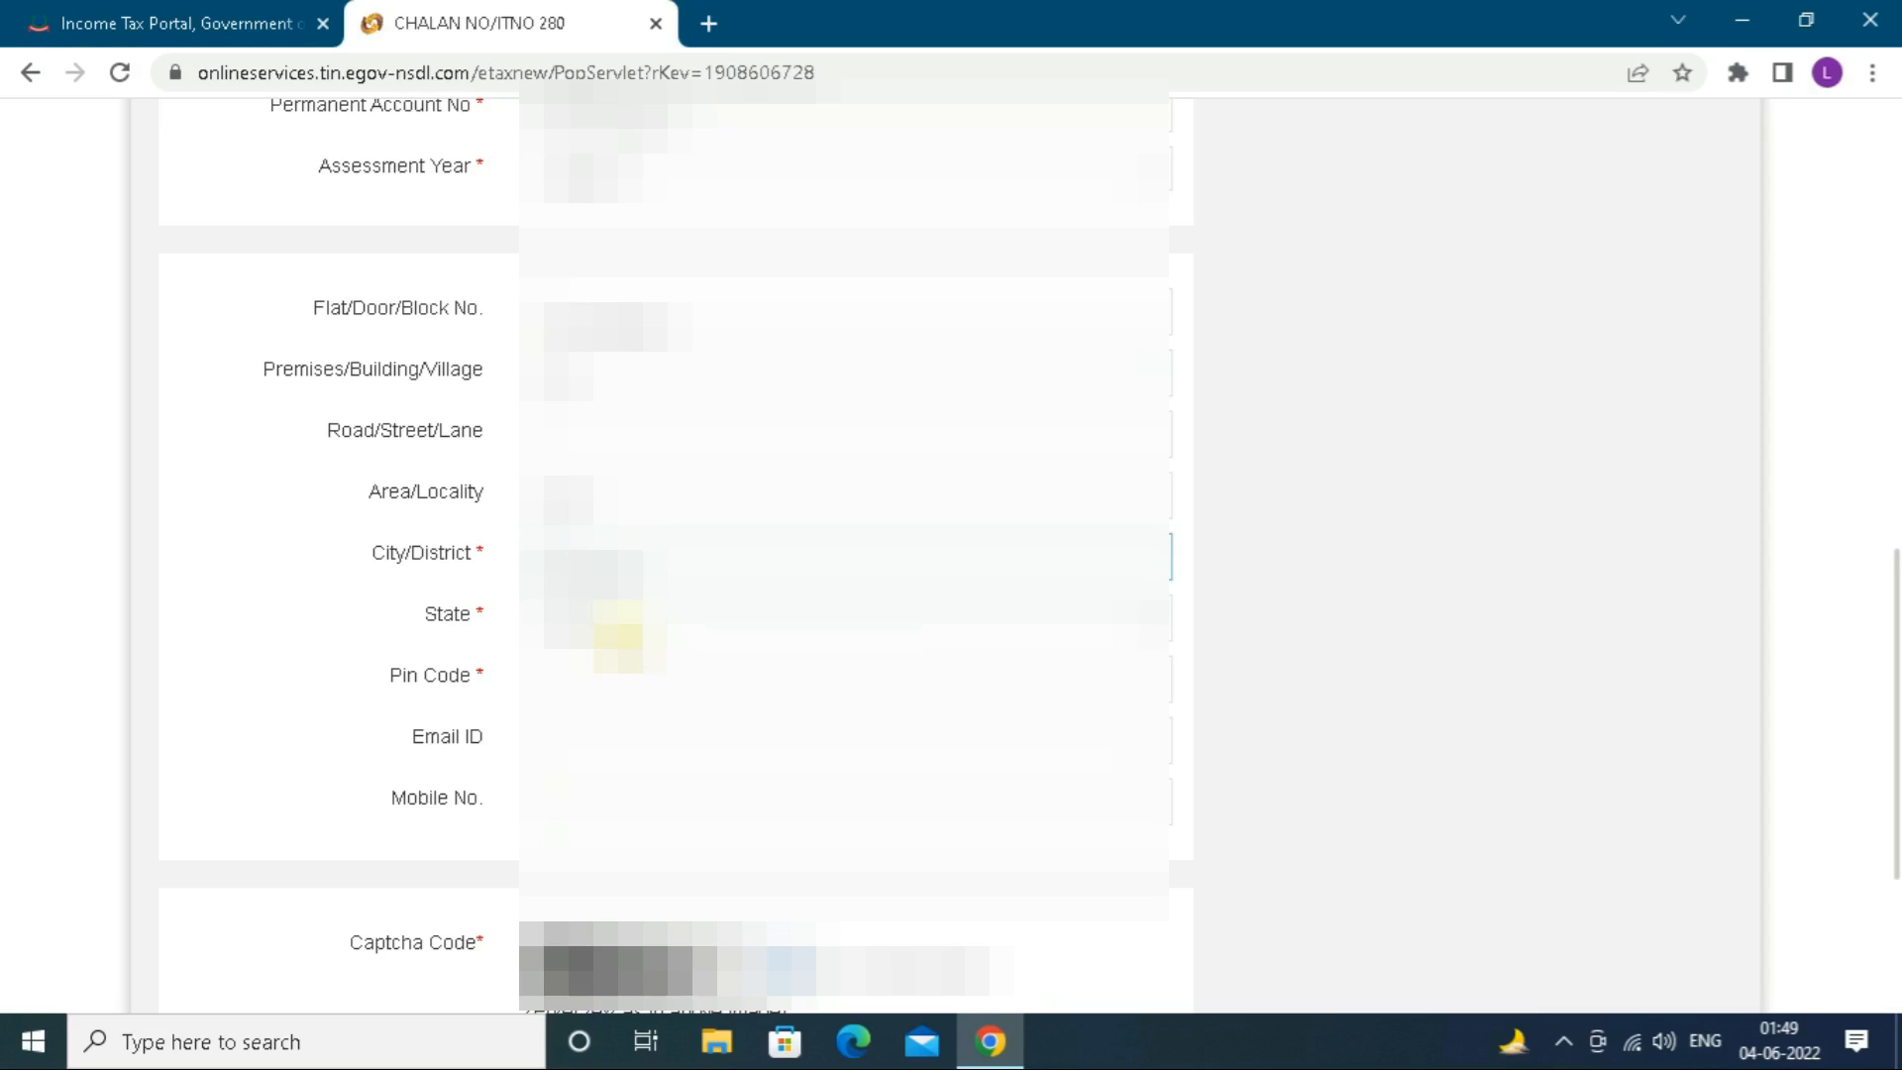
left_click(743, 621)
key("d")
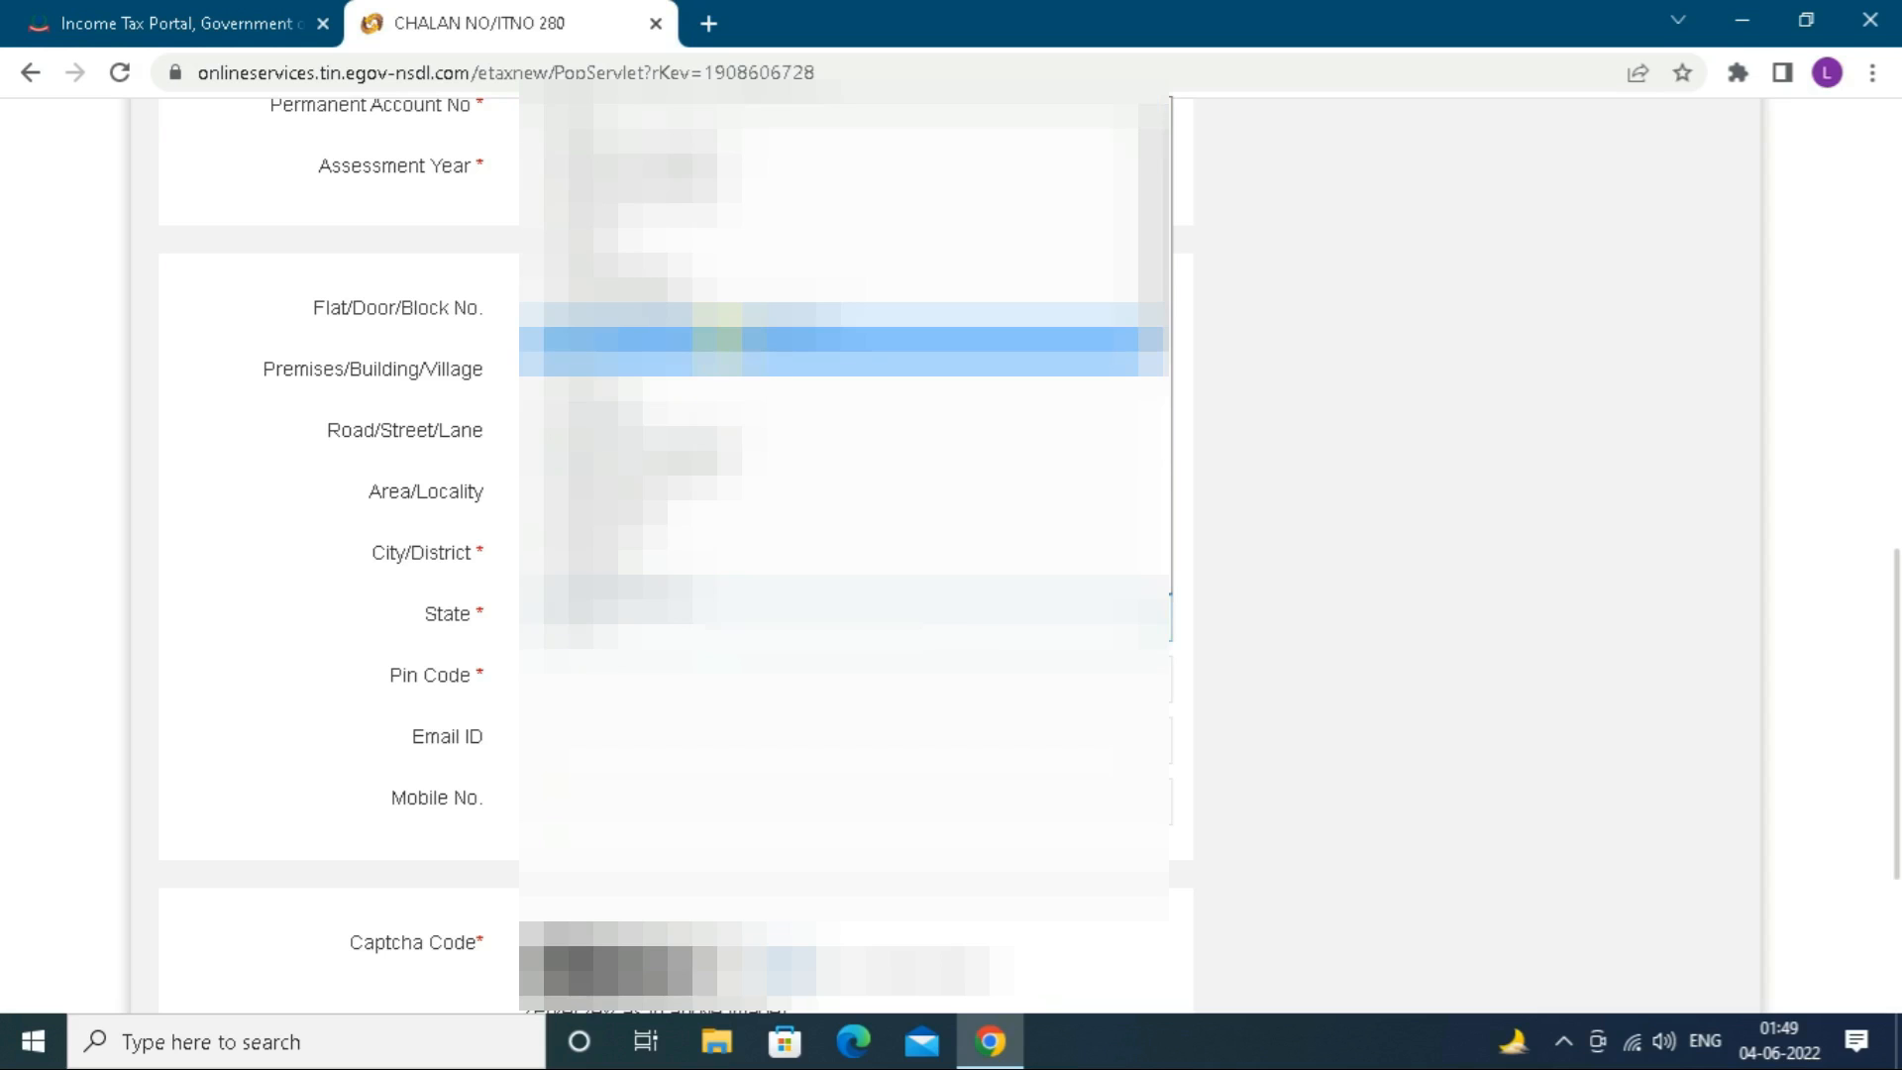
left_click(716, 339)
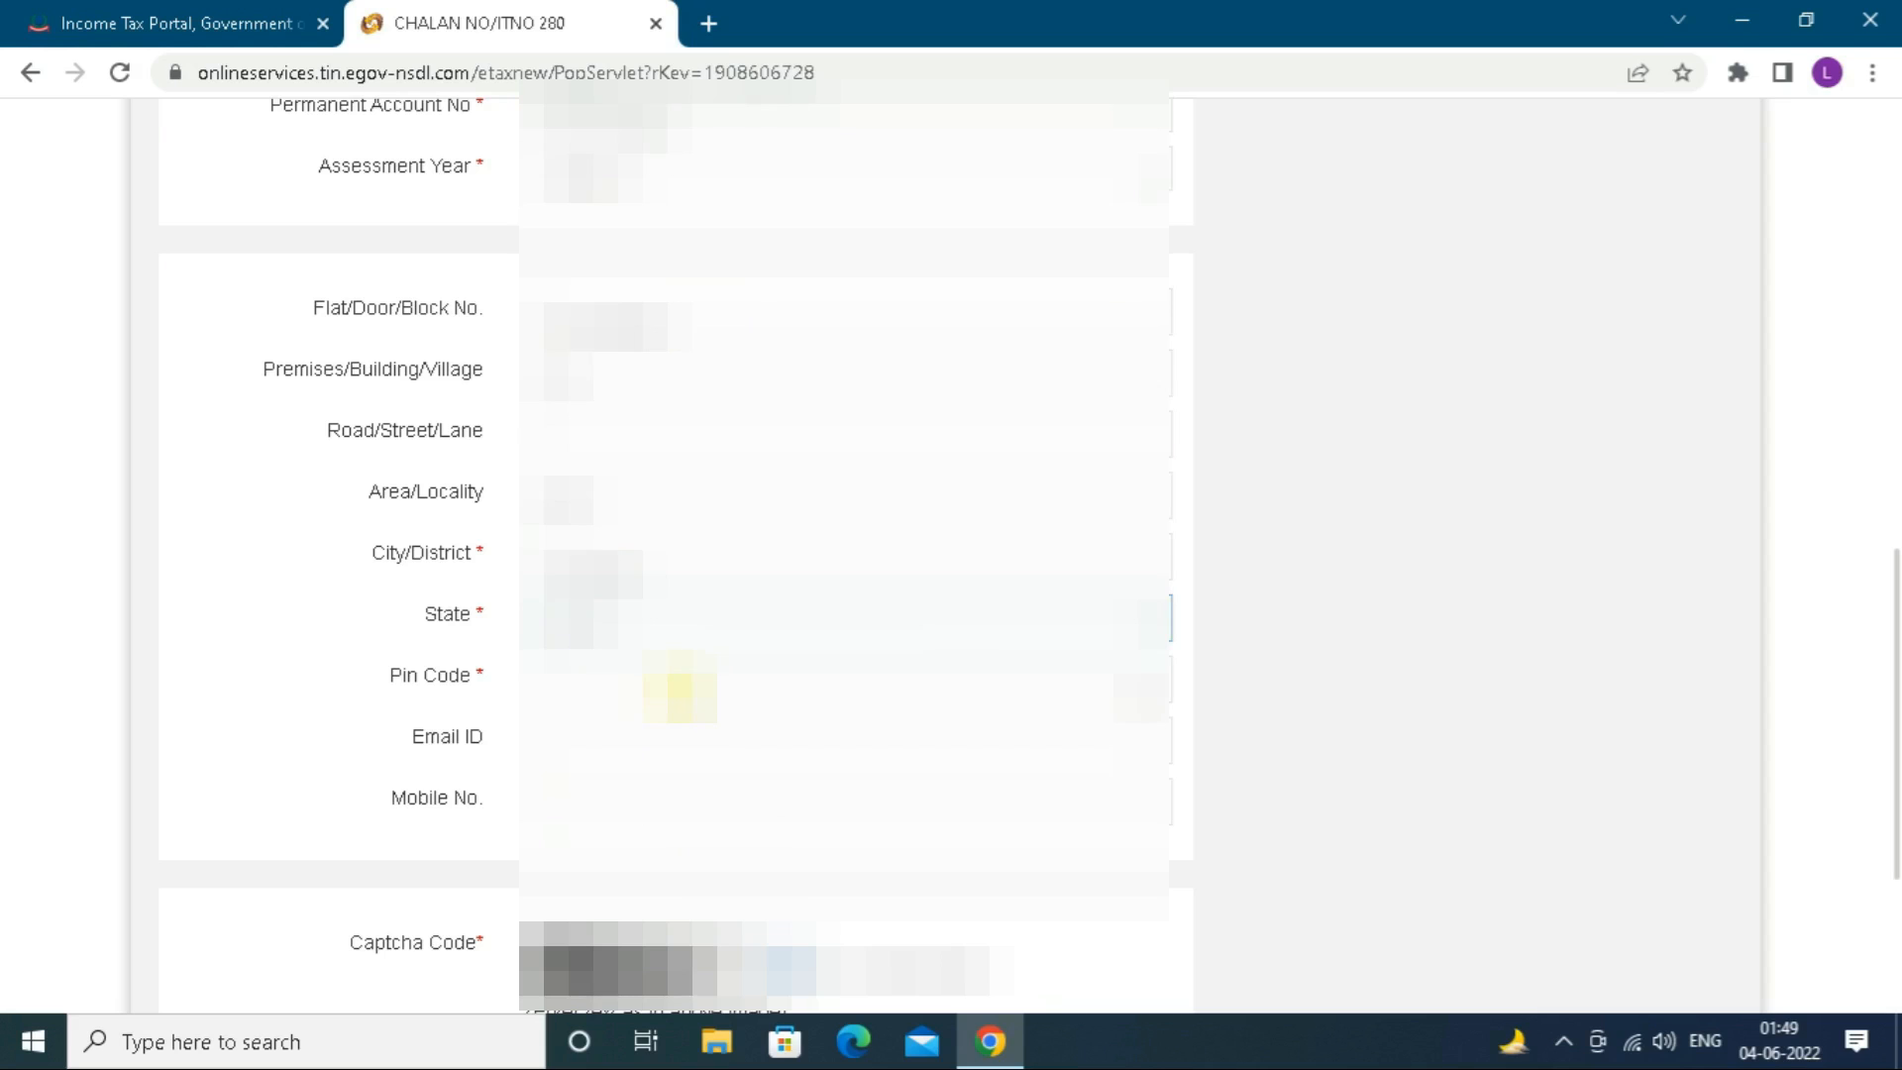
left_click(680, 687)
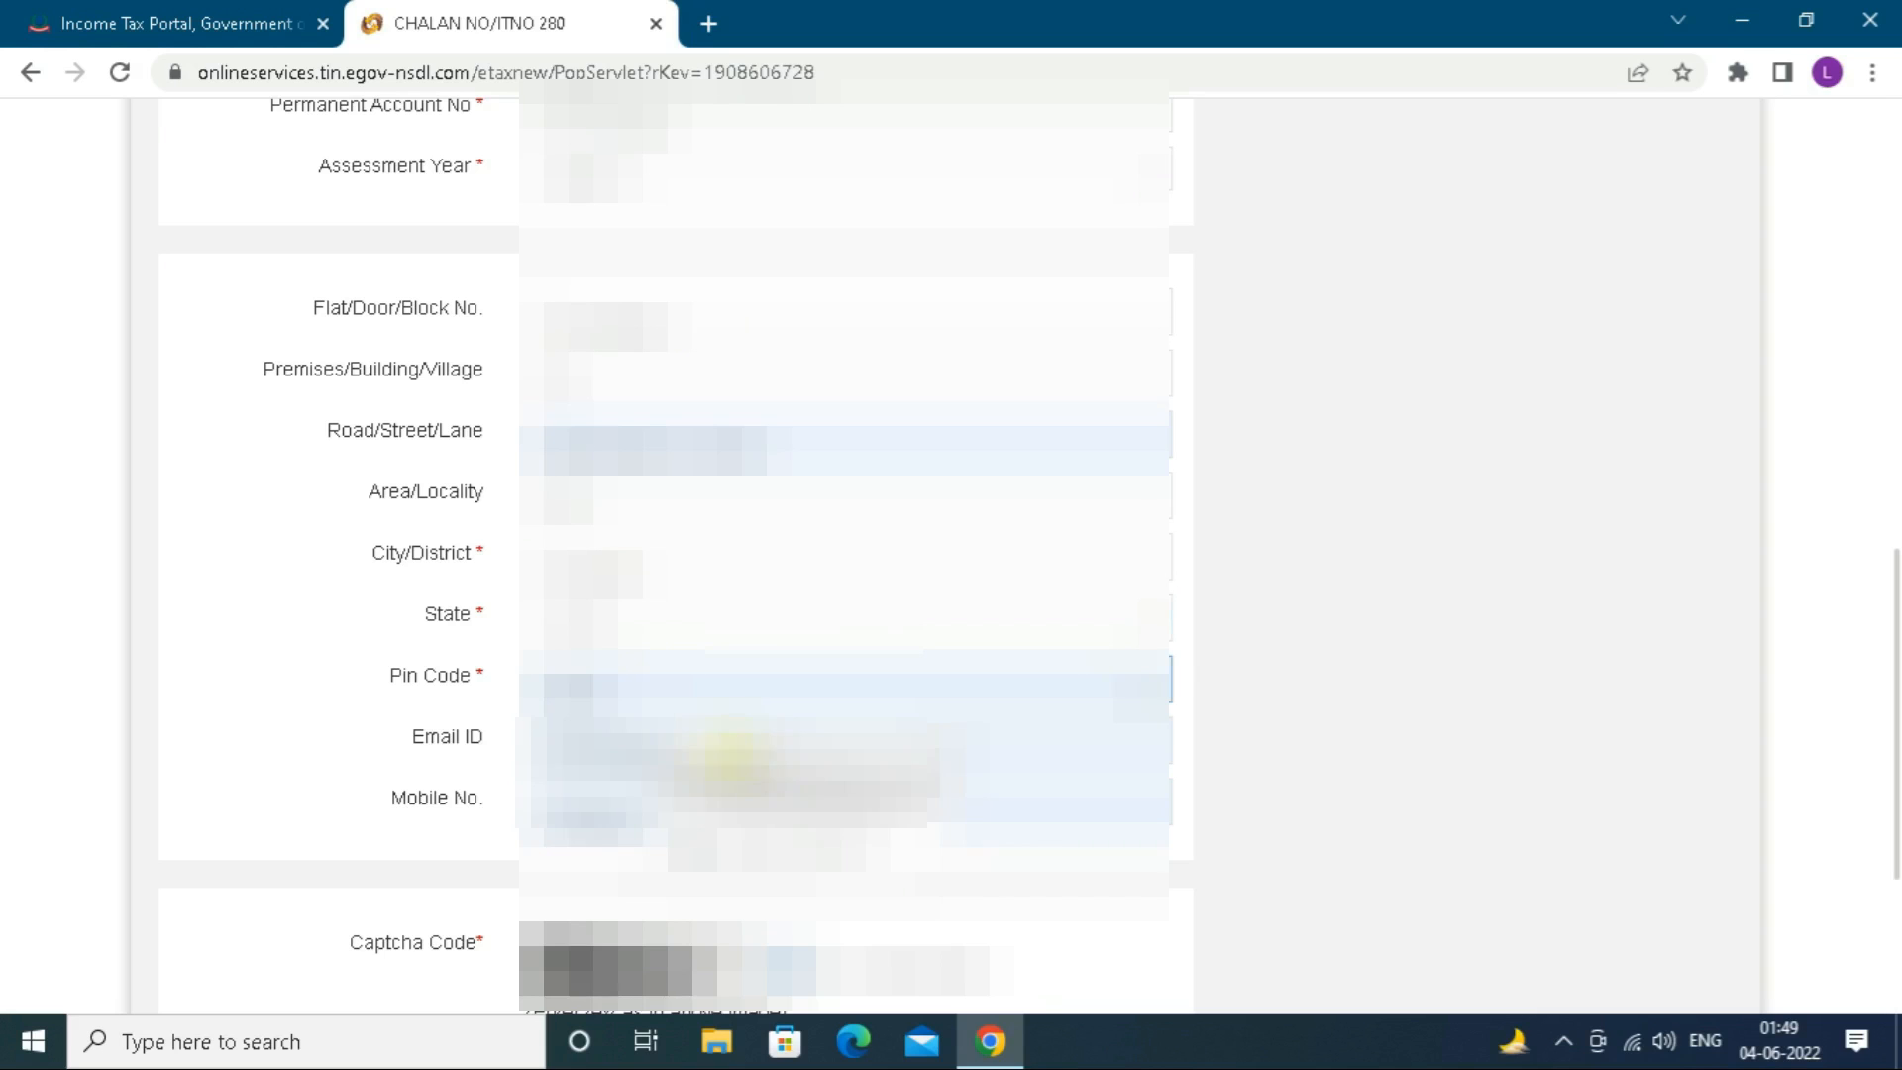
left_click(729, 756)
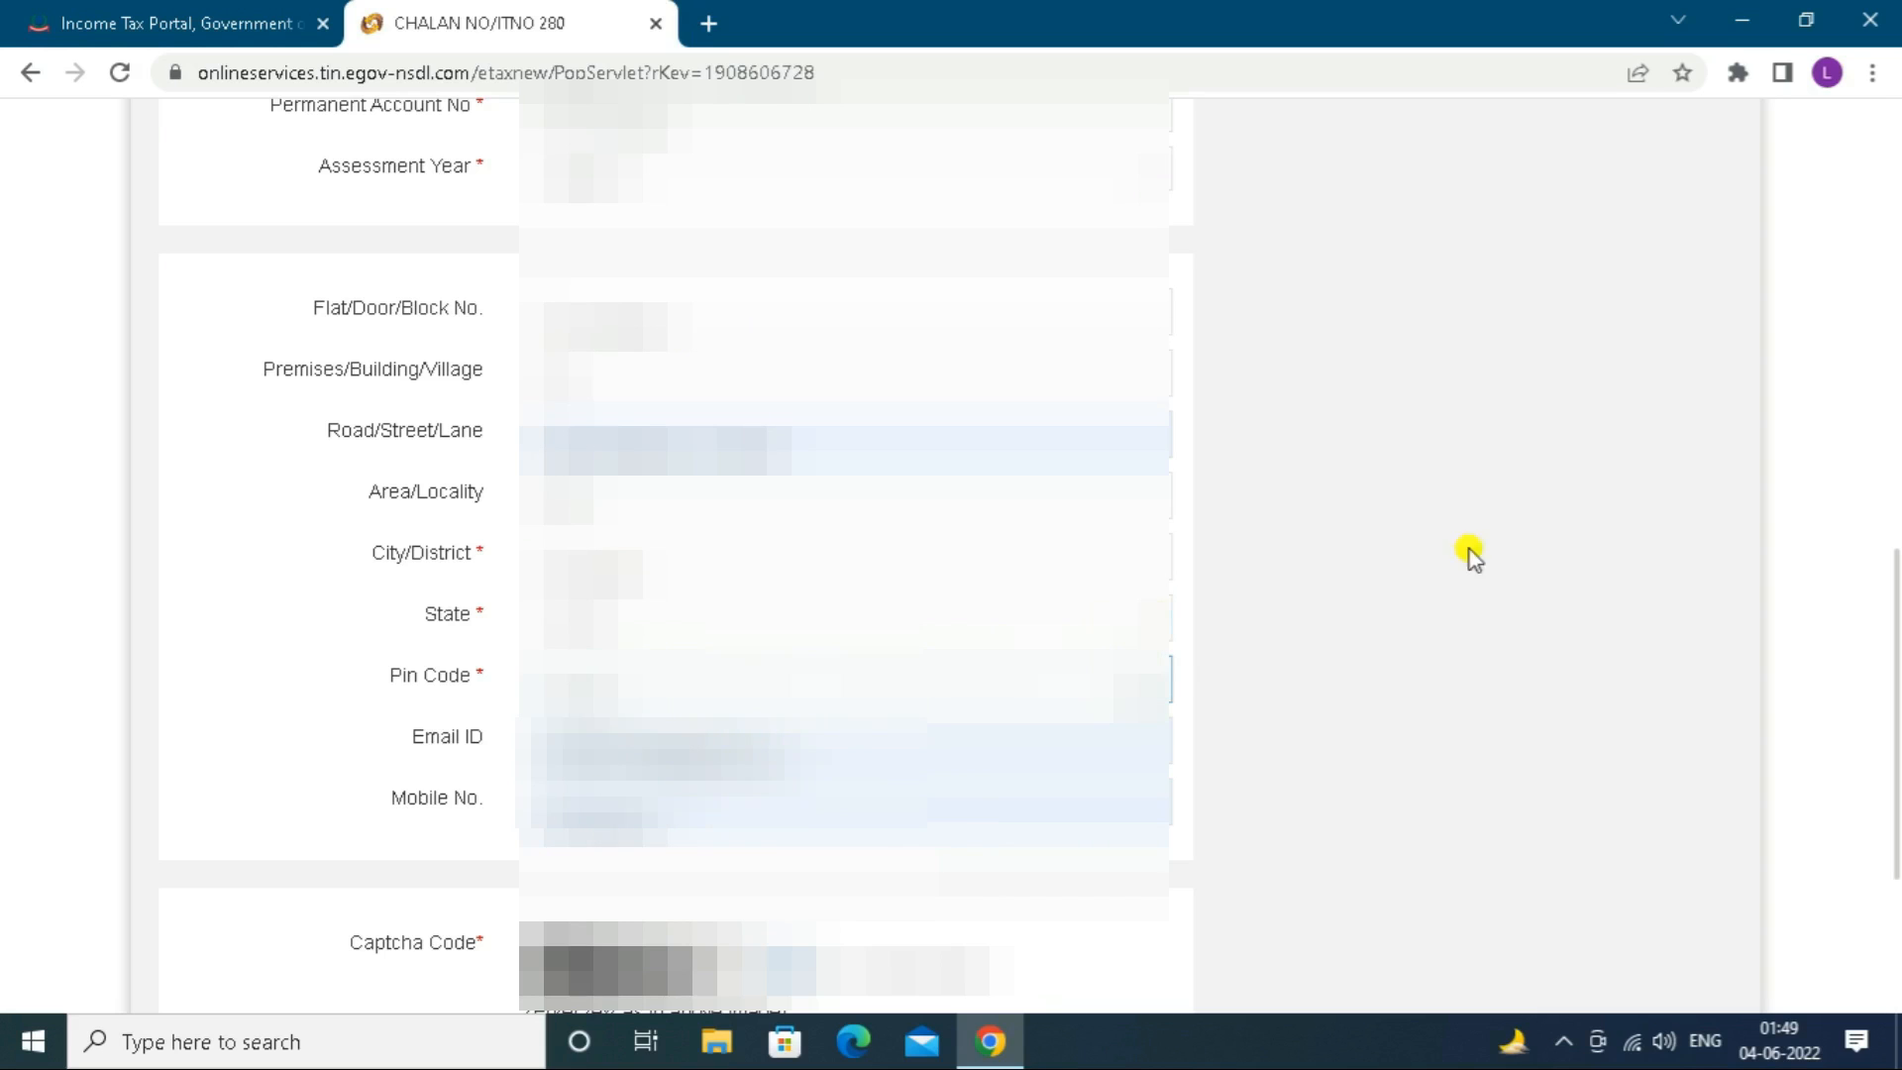
Enter the captcha code shown in the challan form.
left_click_drag(1893, 583, 1893, 693)
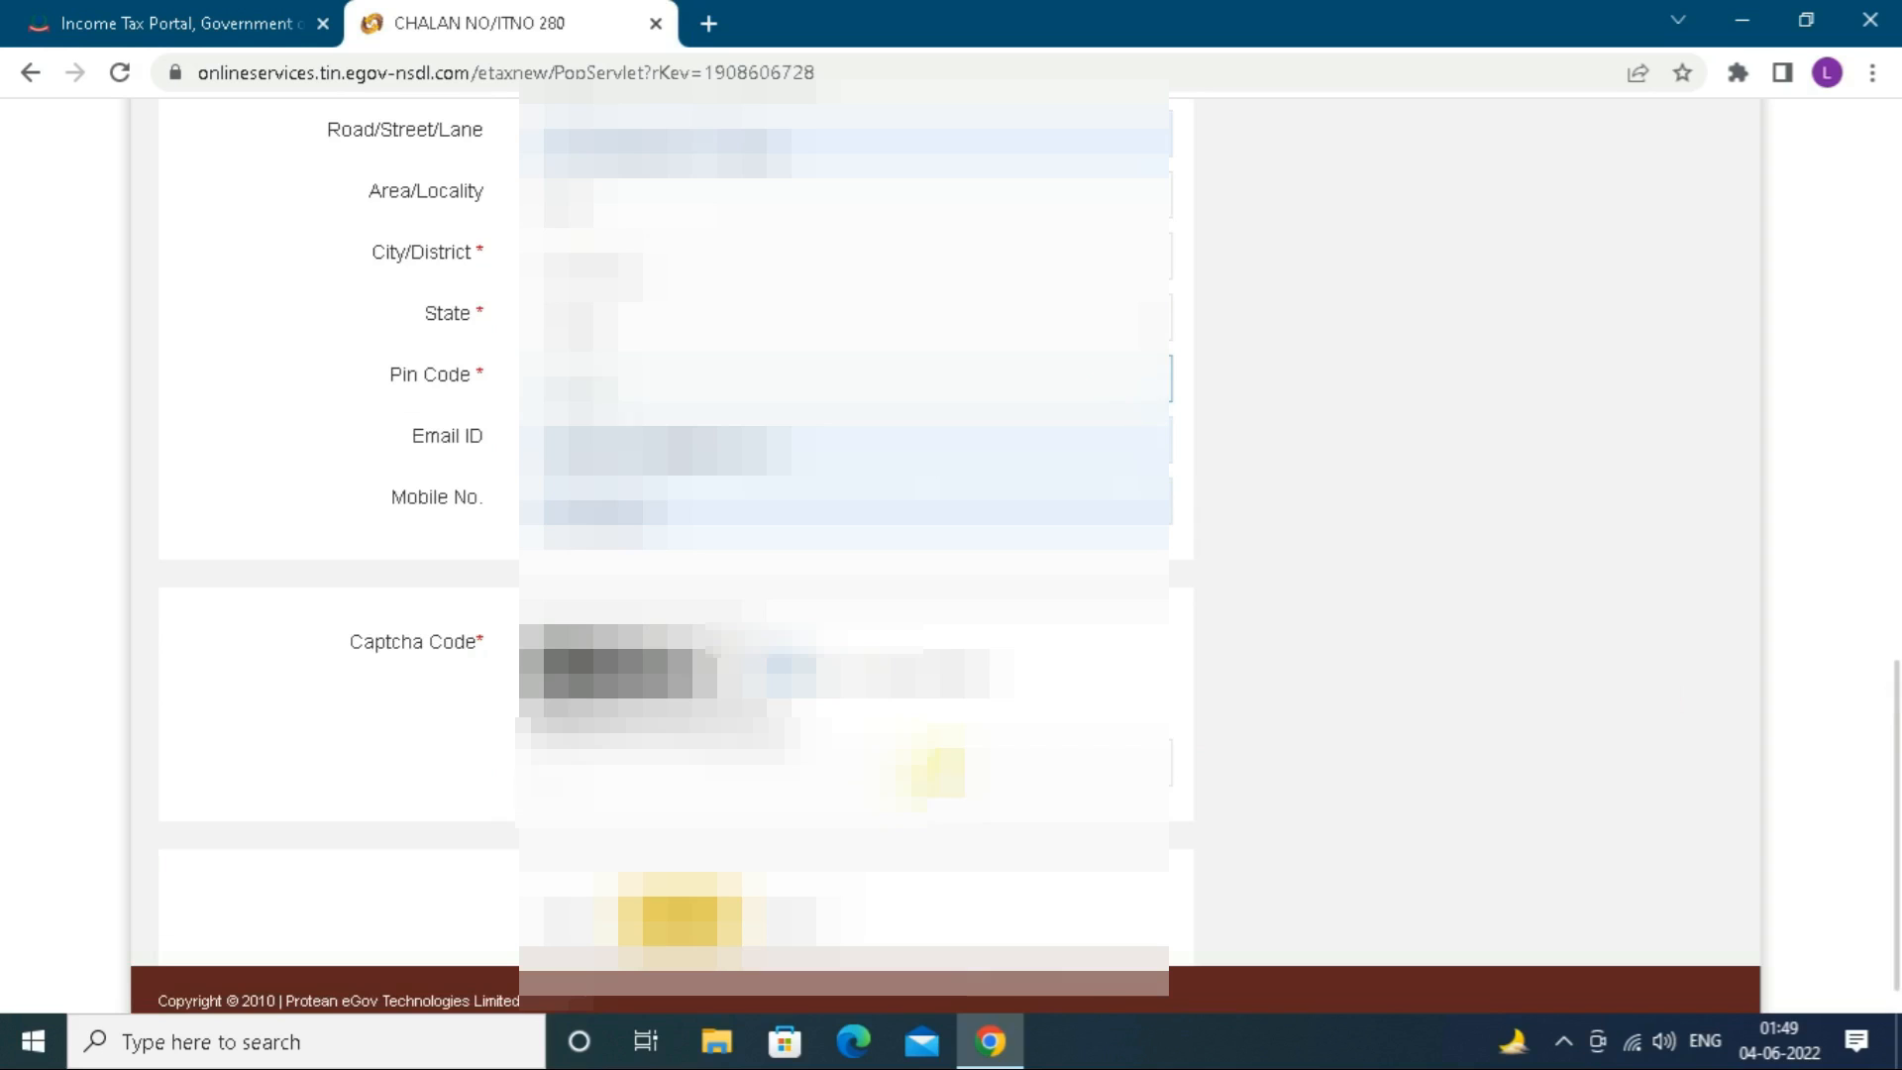
left_click(933, 767)
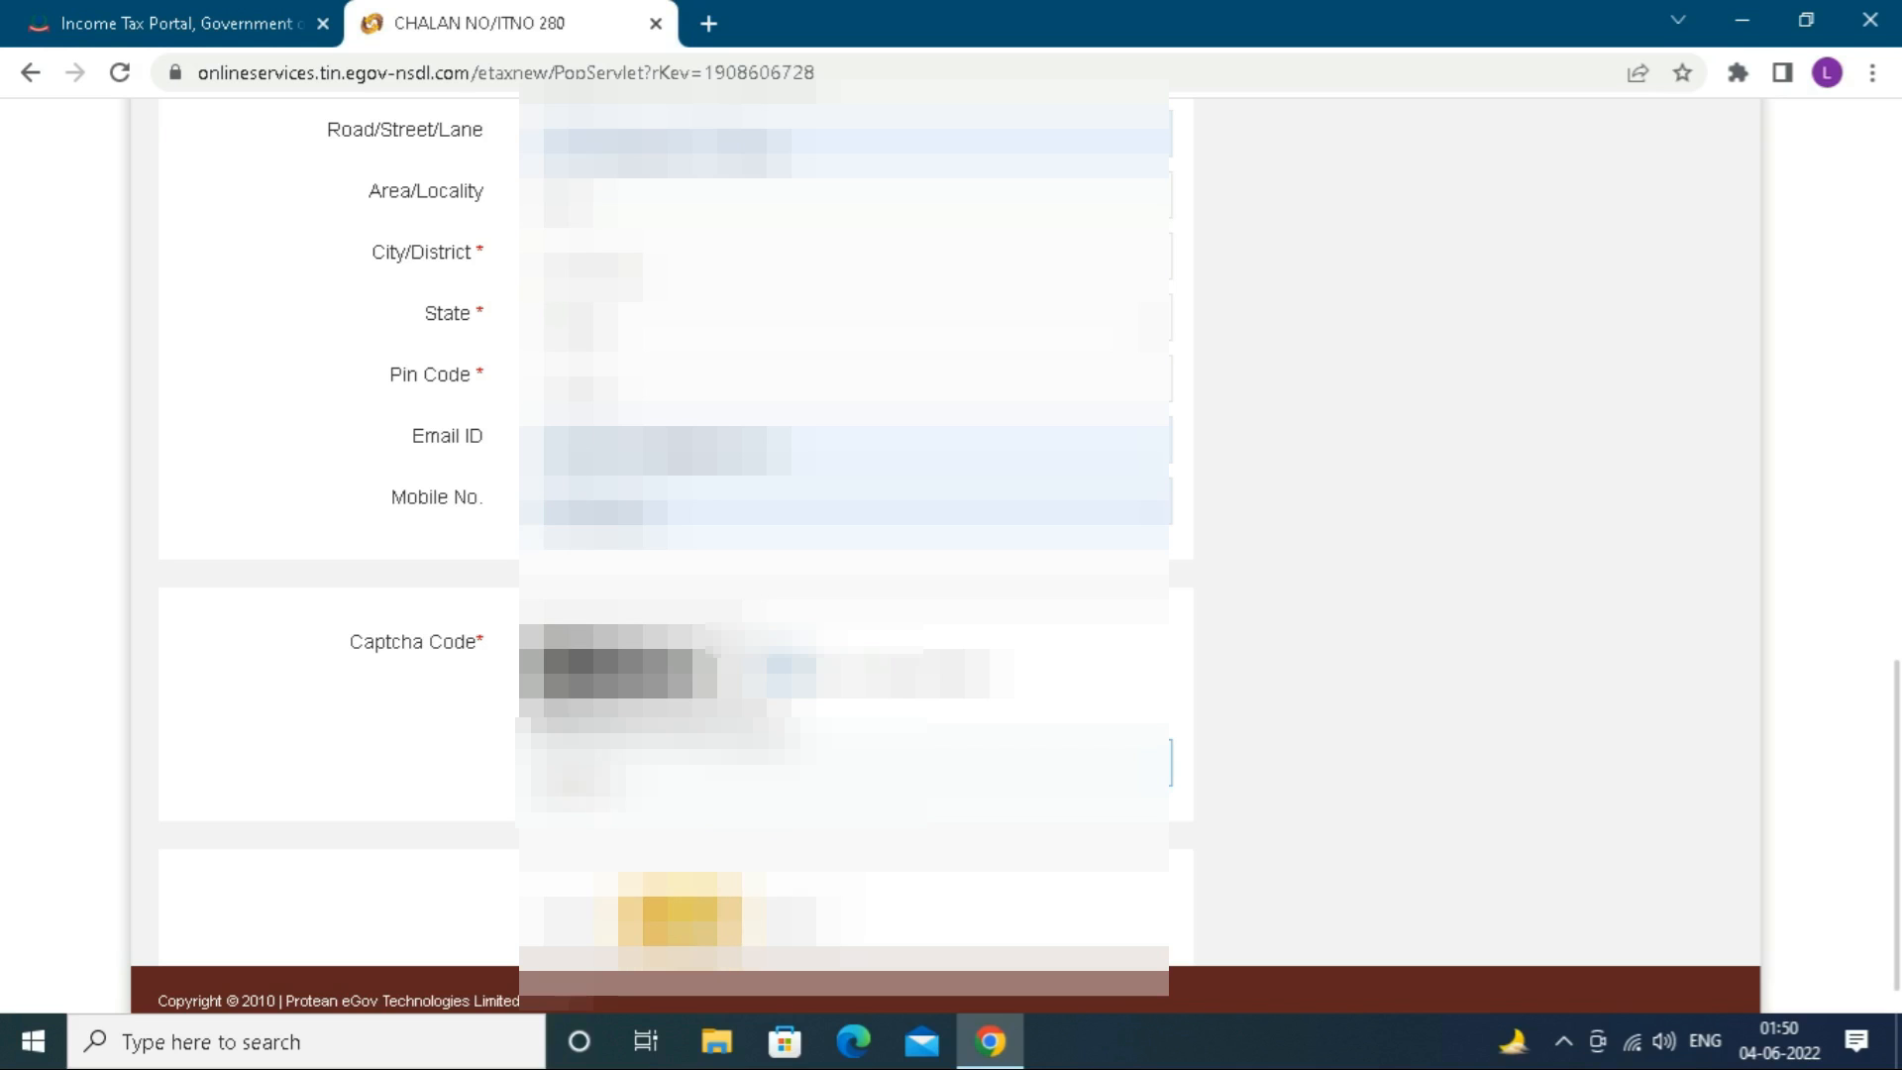
Proceed with the completed challan form and dismiss the browser's pop-up over the confirmation page.
left_click(680, 909)
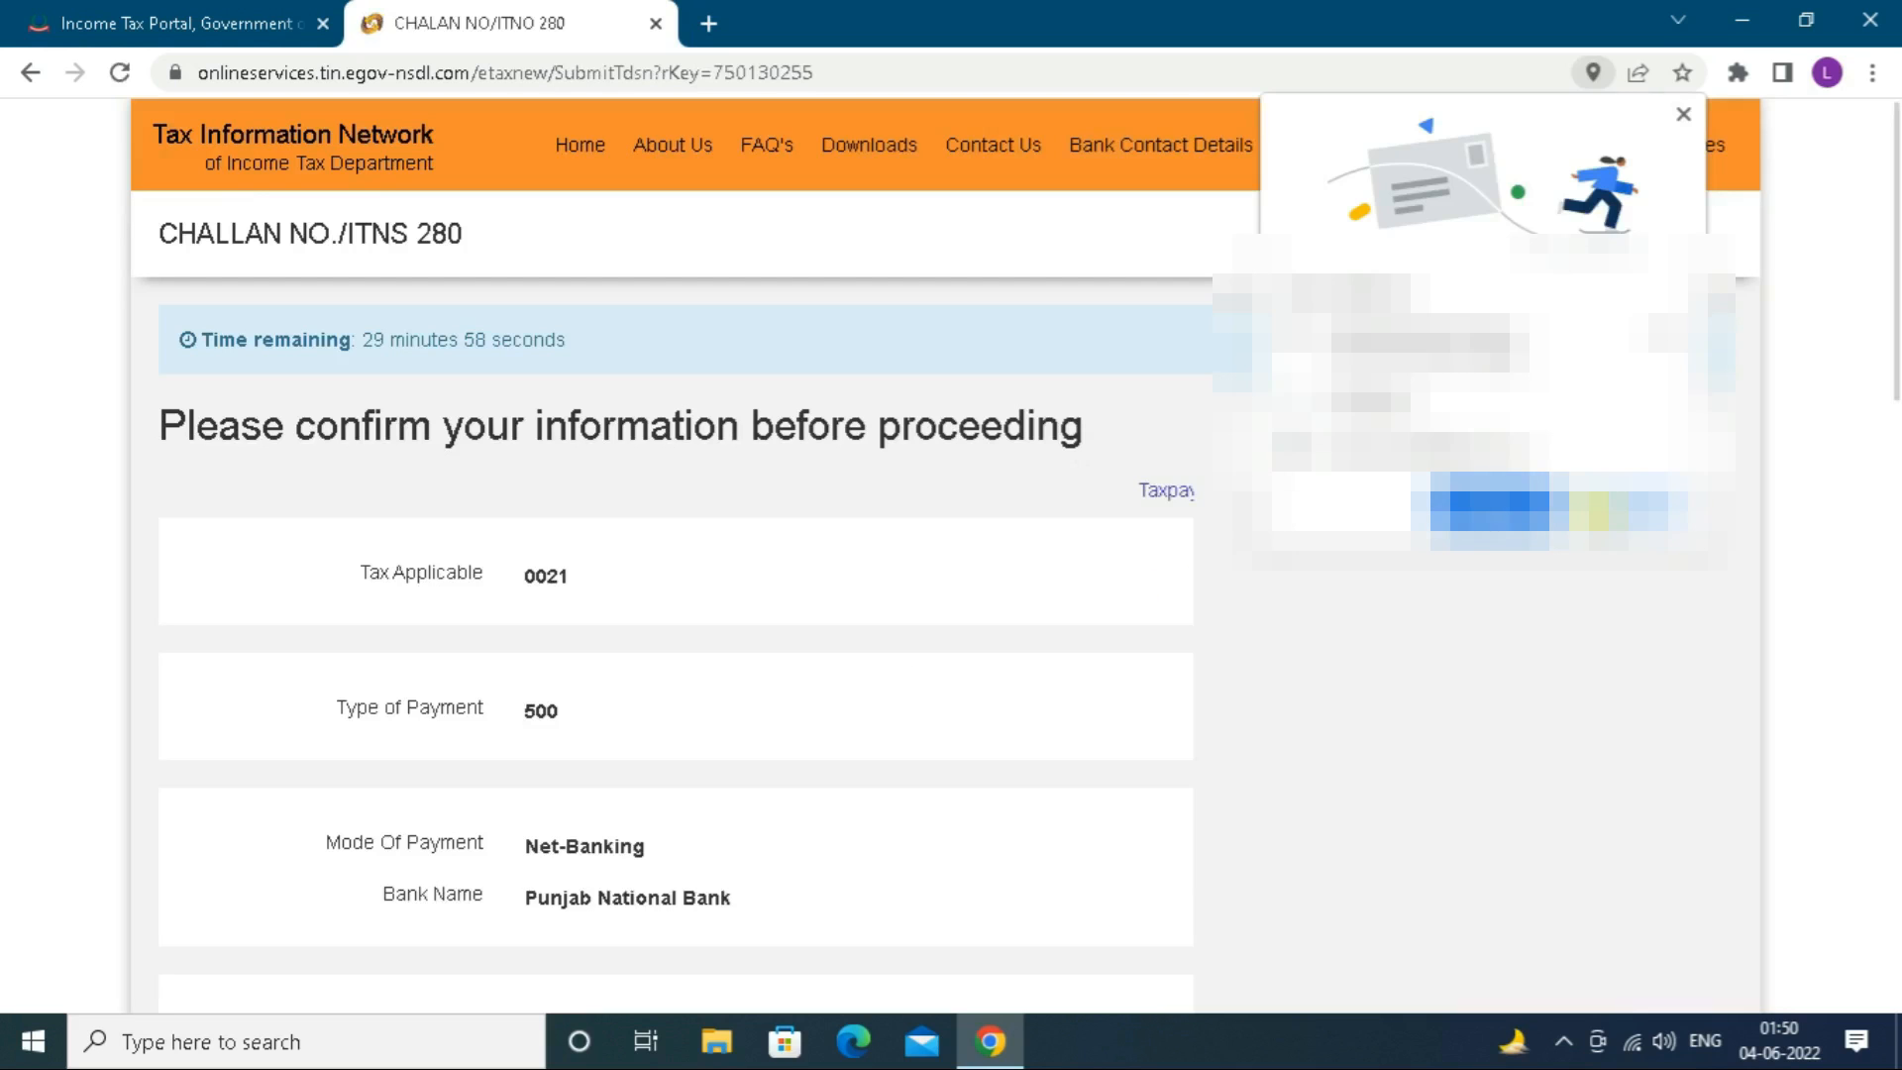
left_click(1596, 510)
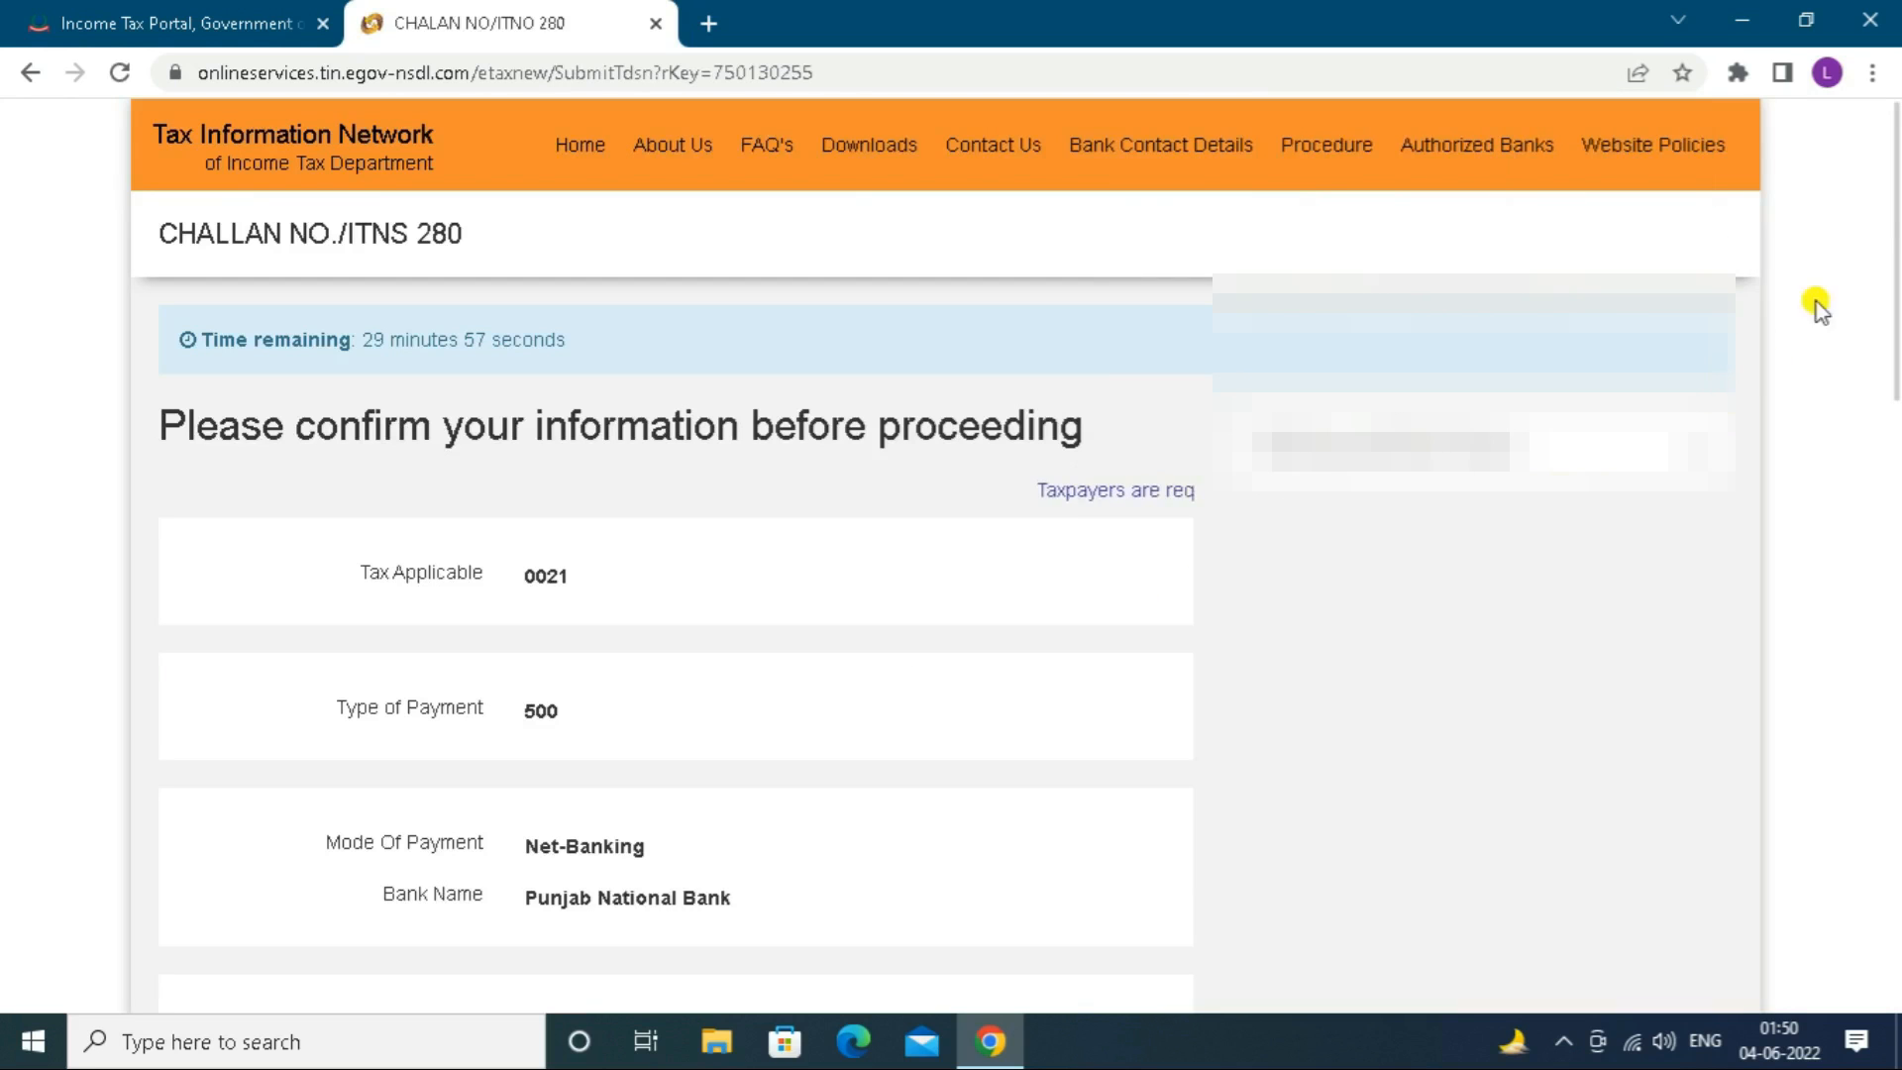
Review the challan details, agree to the Protean data consent, and submit the challan to the bank.
left_click_drag(1893, 178, 1894, 284)
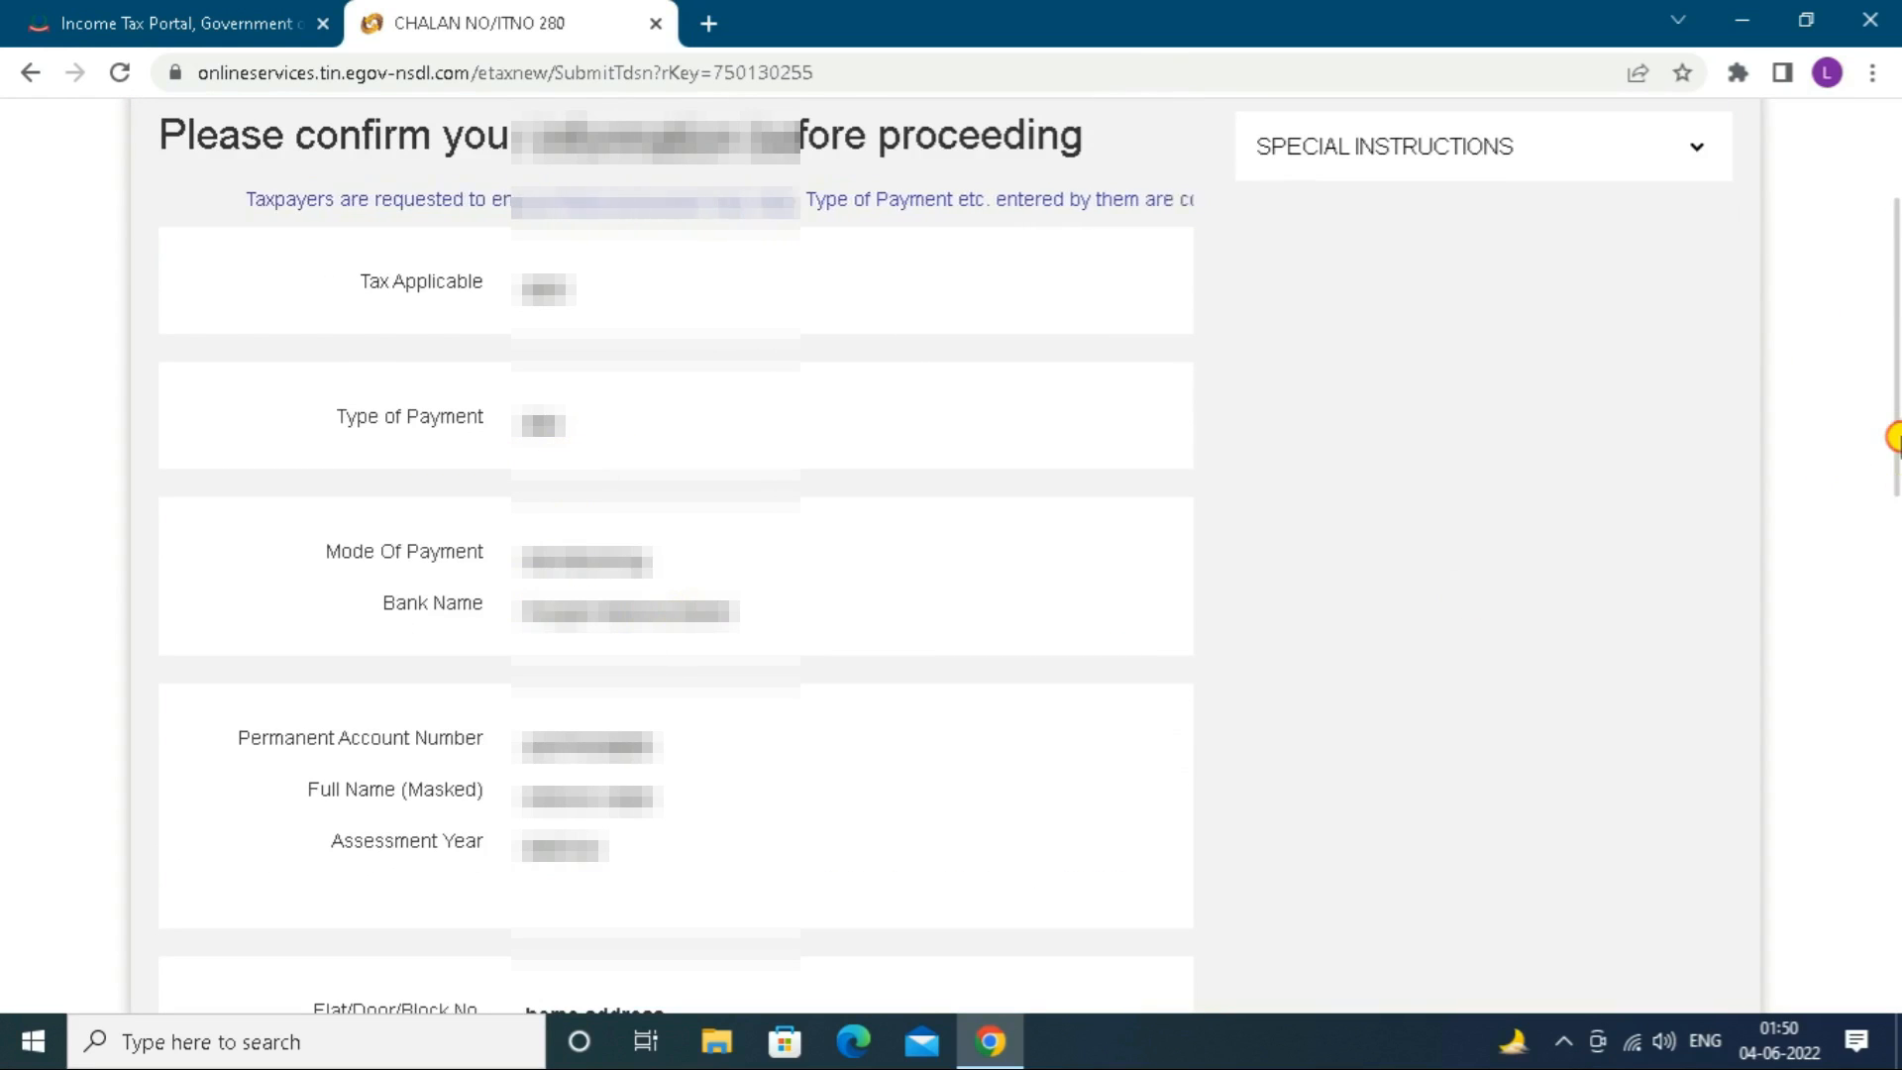
left_click_drag(1894, 437, 1893, 564)
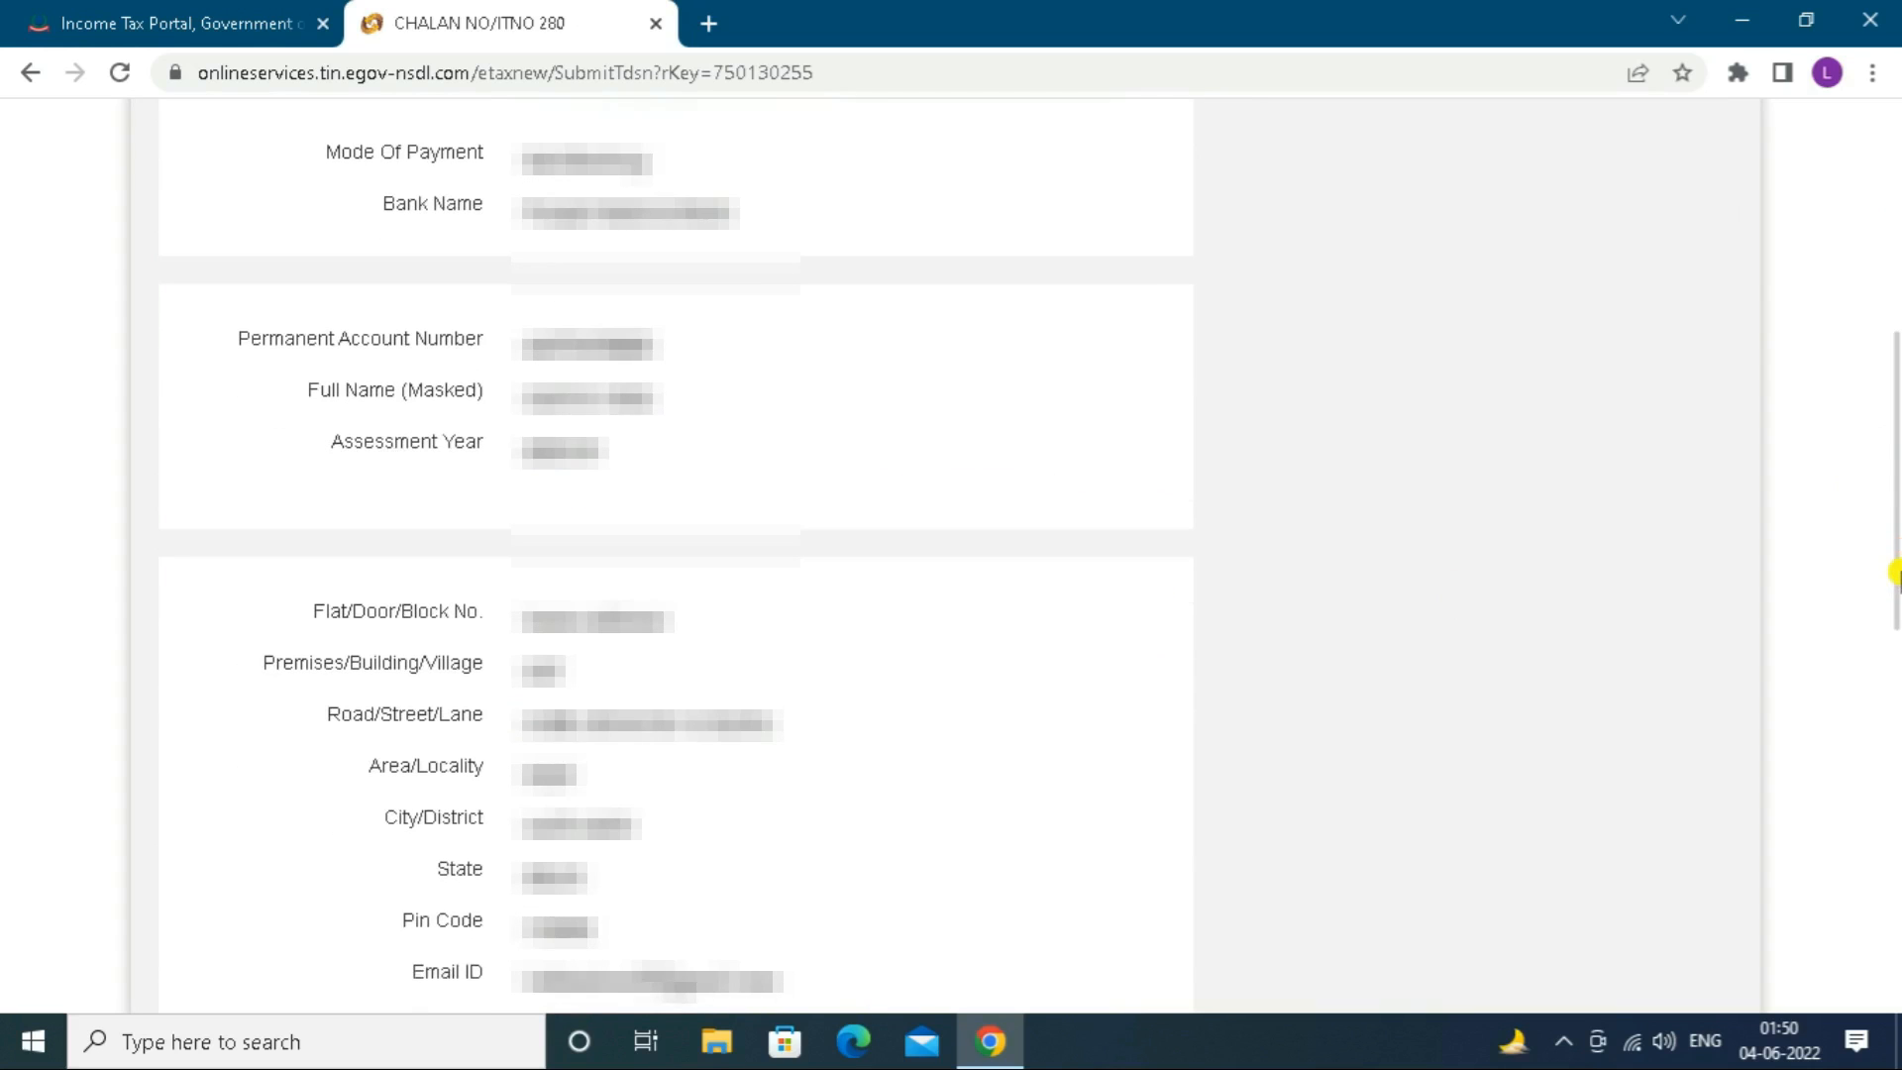
scroll(1893, 515, "down", 1)
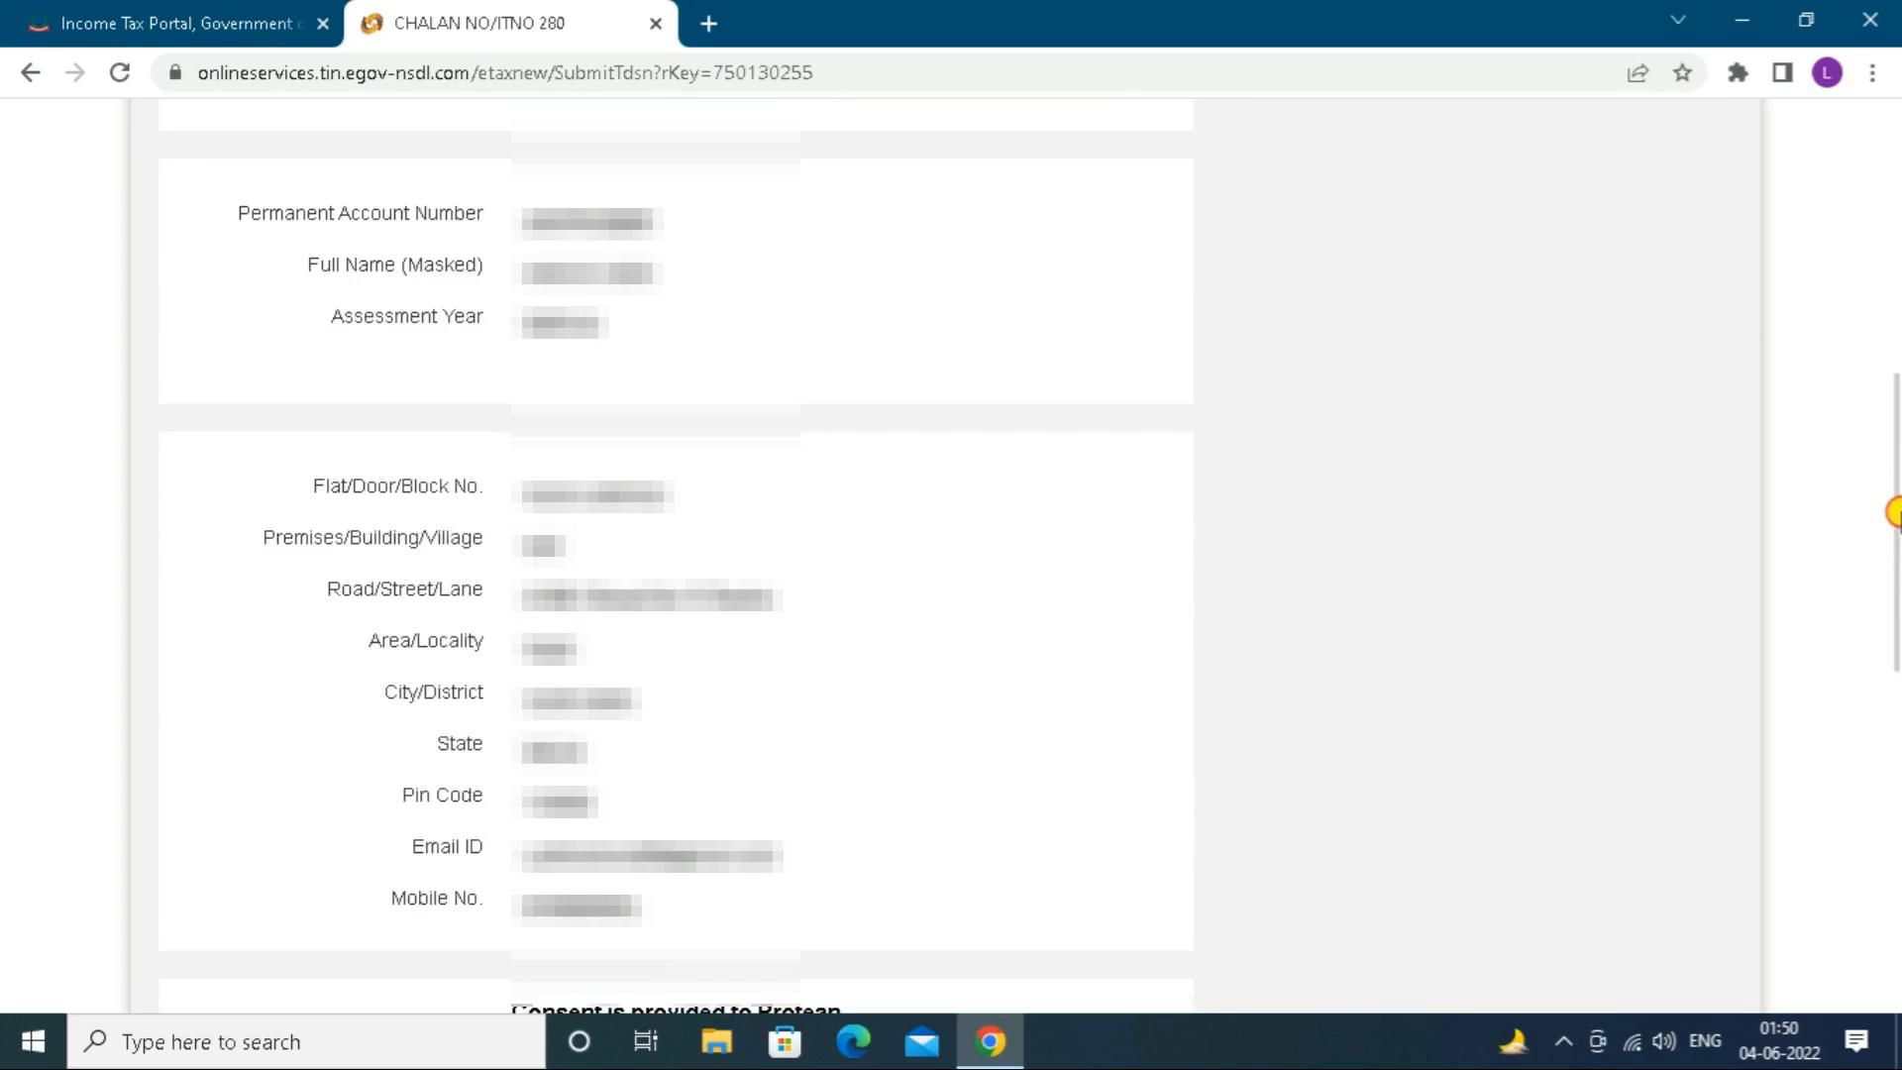
left_click_drag(1894, 513, 1893, 558)
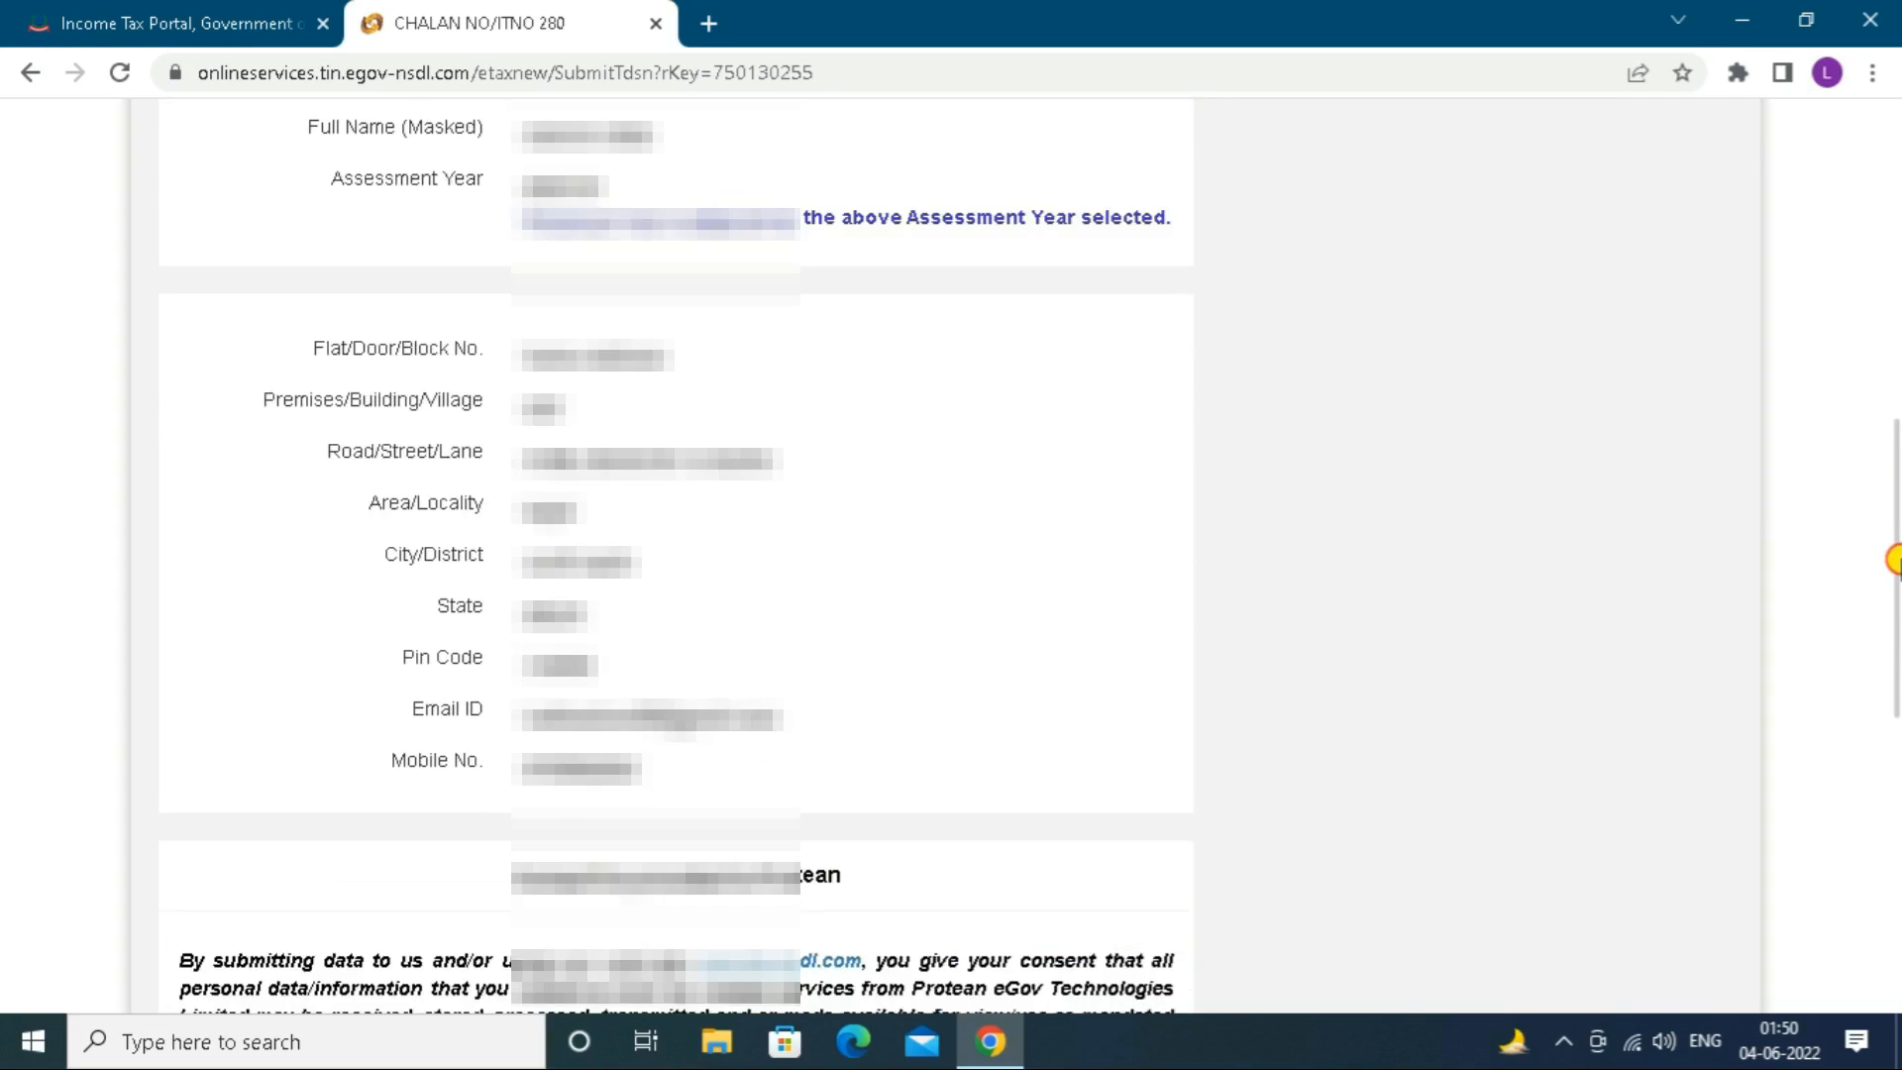
left_click_drag(1894, 558, 1893, 782)
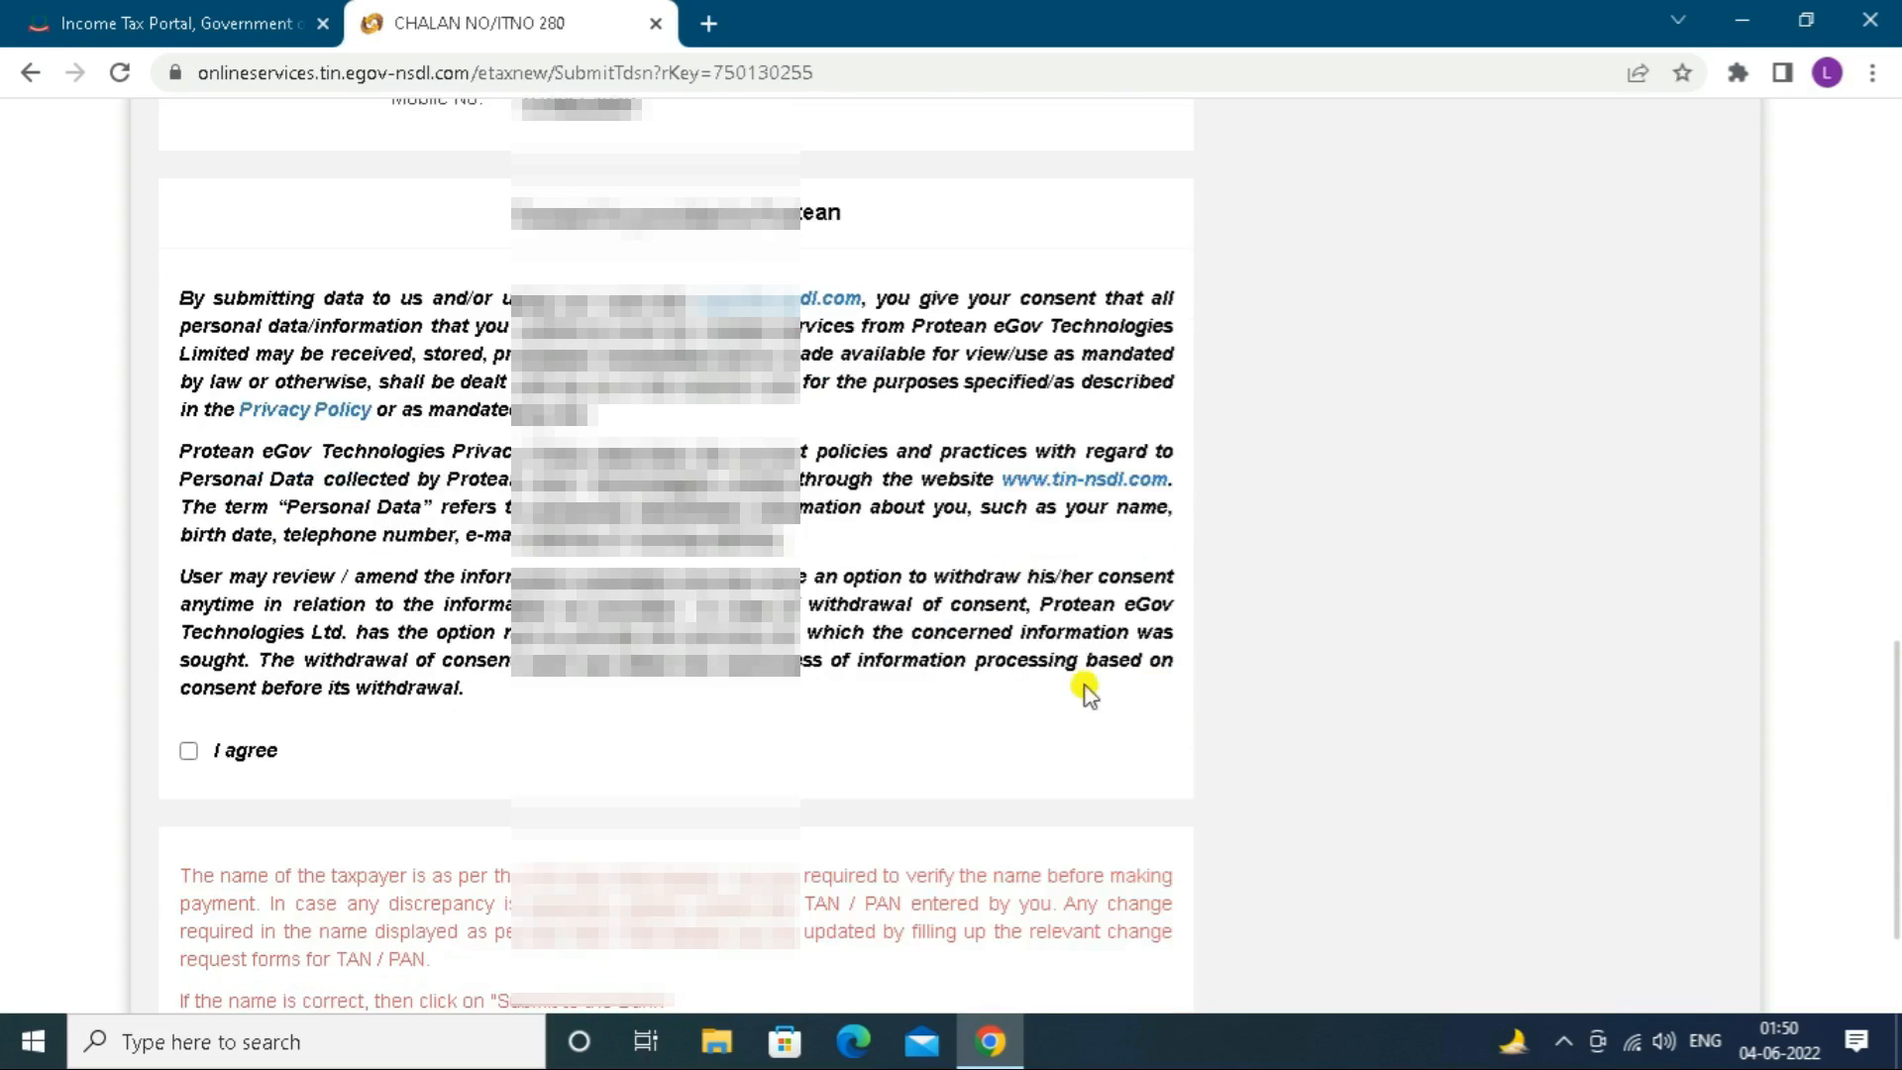
left_click(189, 751)
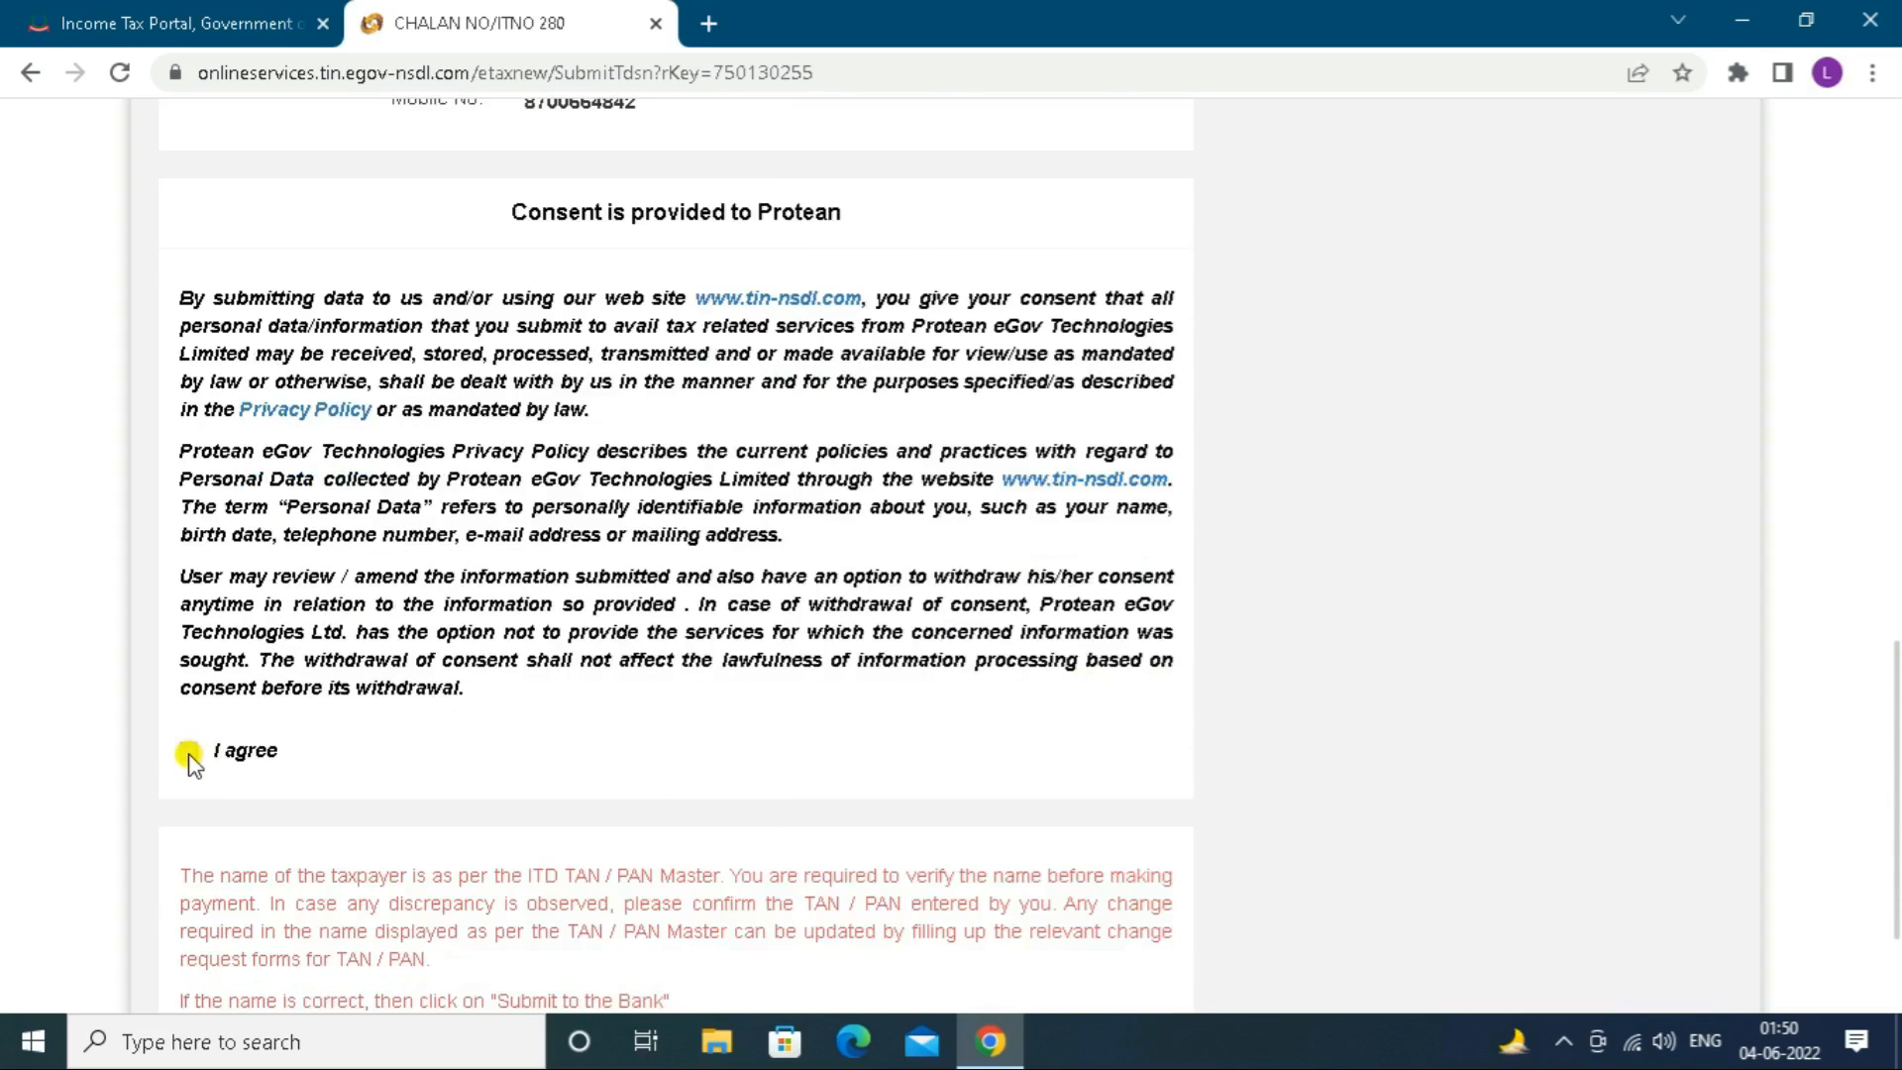
left_click_drag(1894, 699, 1894, 772)
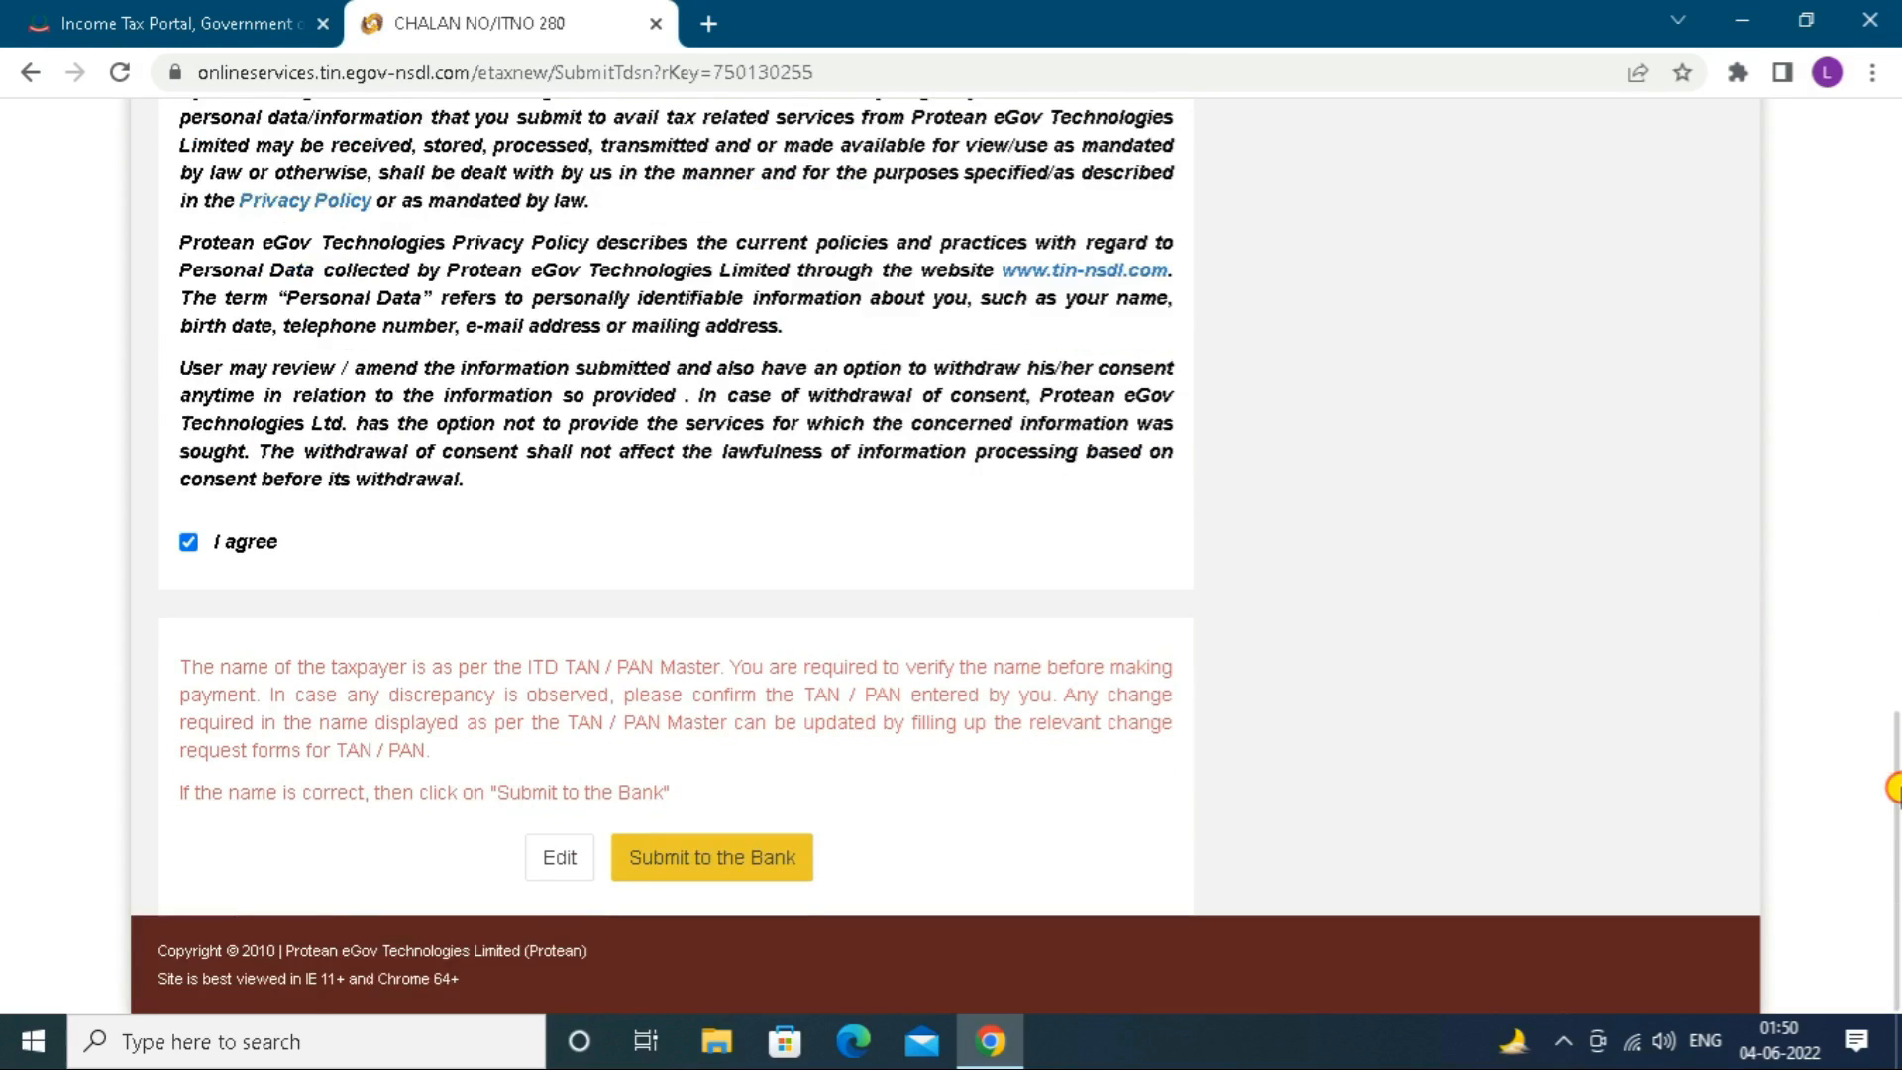
left_click(752, 856)
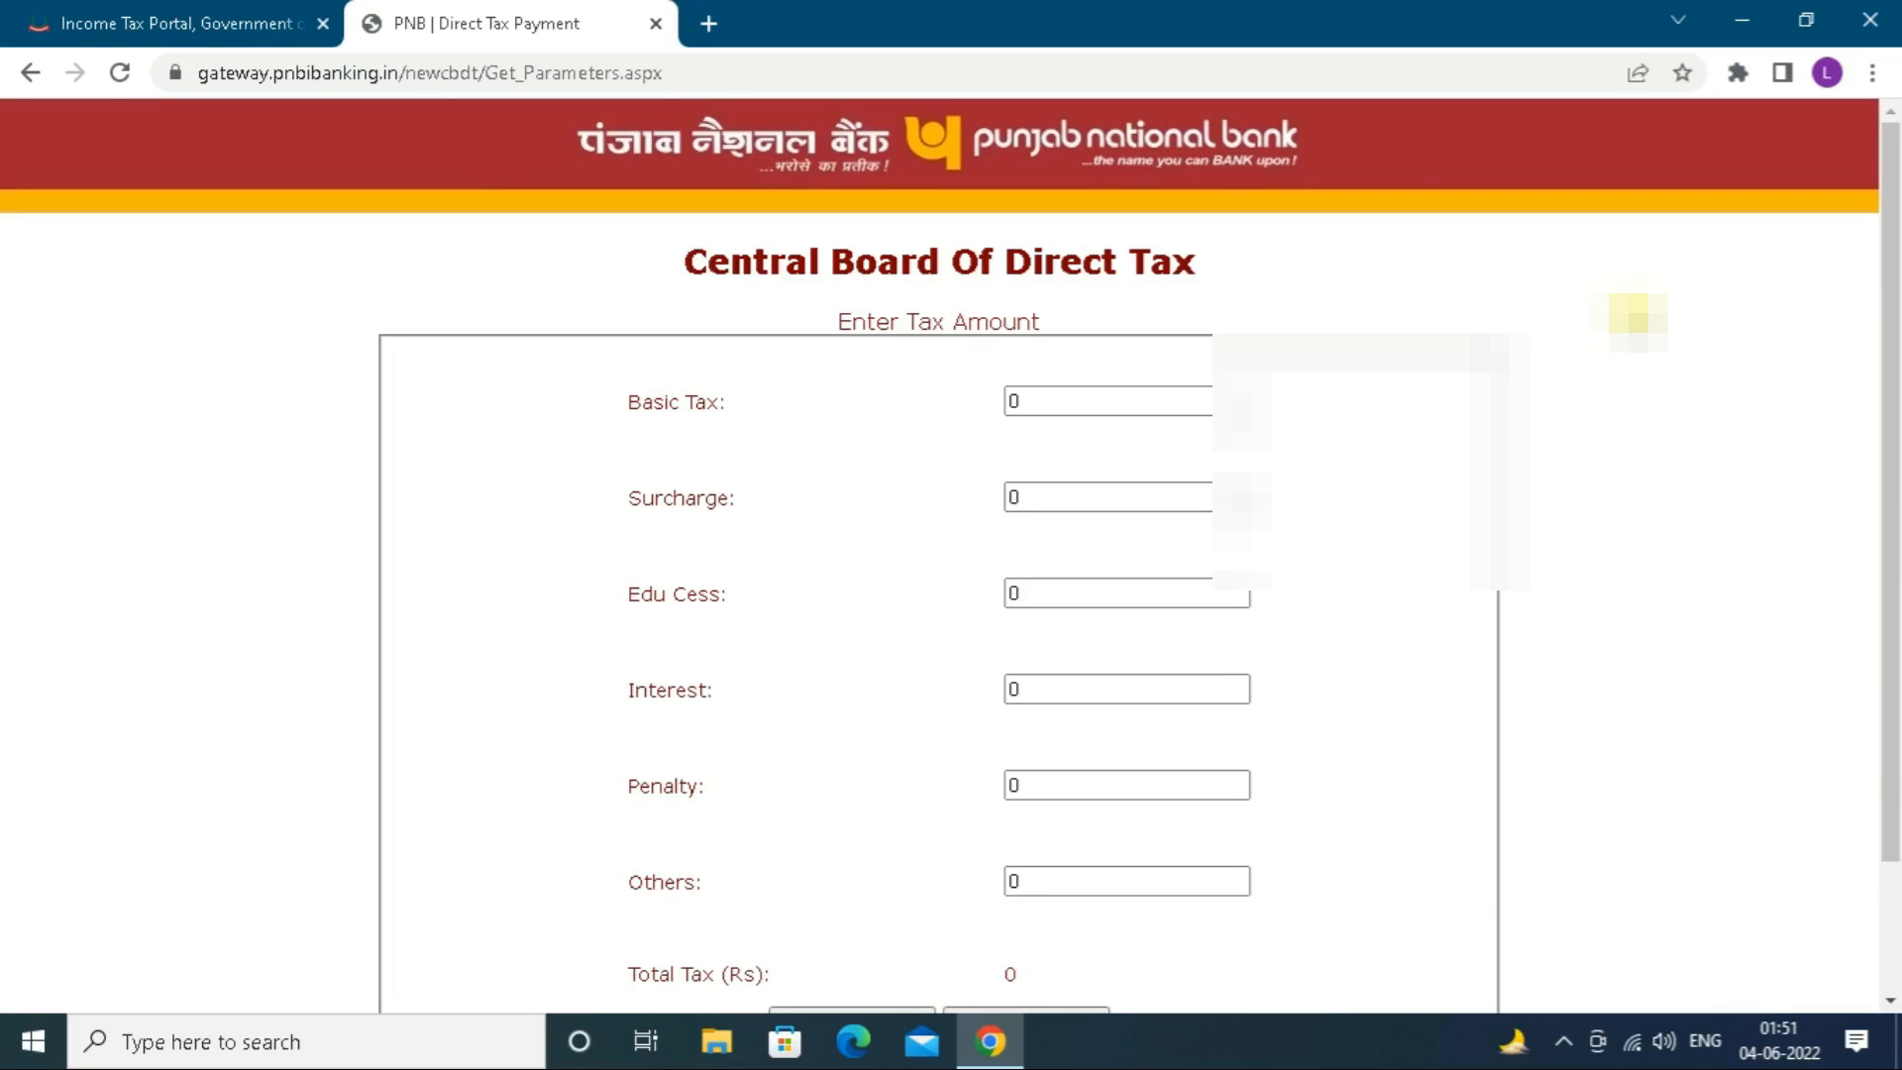
Enter 500 as the Others amount in the direct tax payment form and submit it.
left_click_drag(1892, 256, 1893, 451)
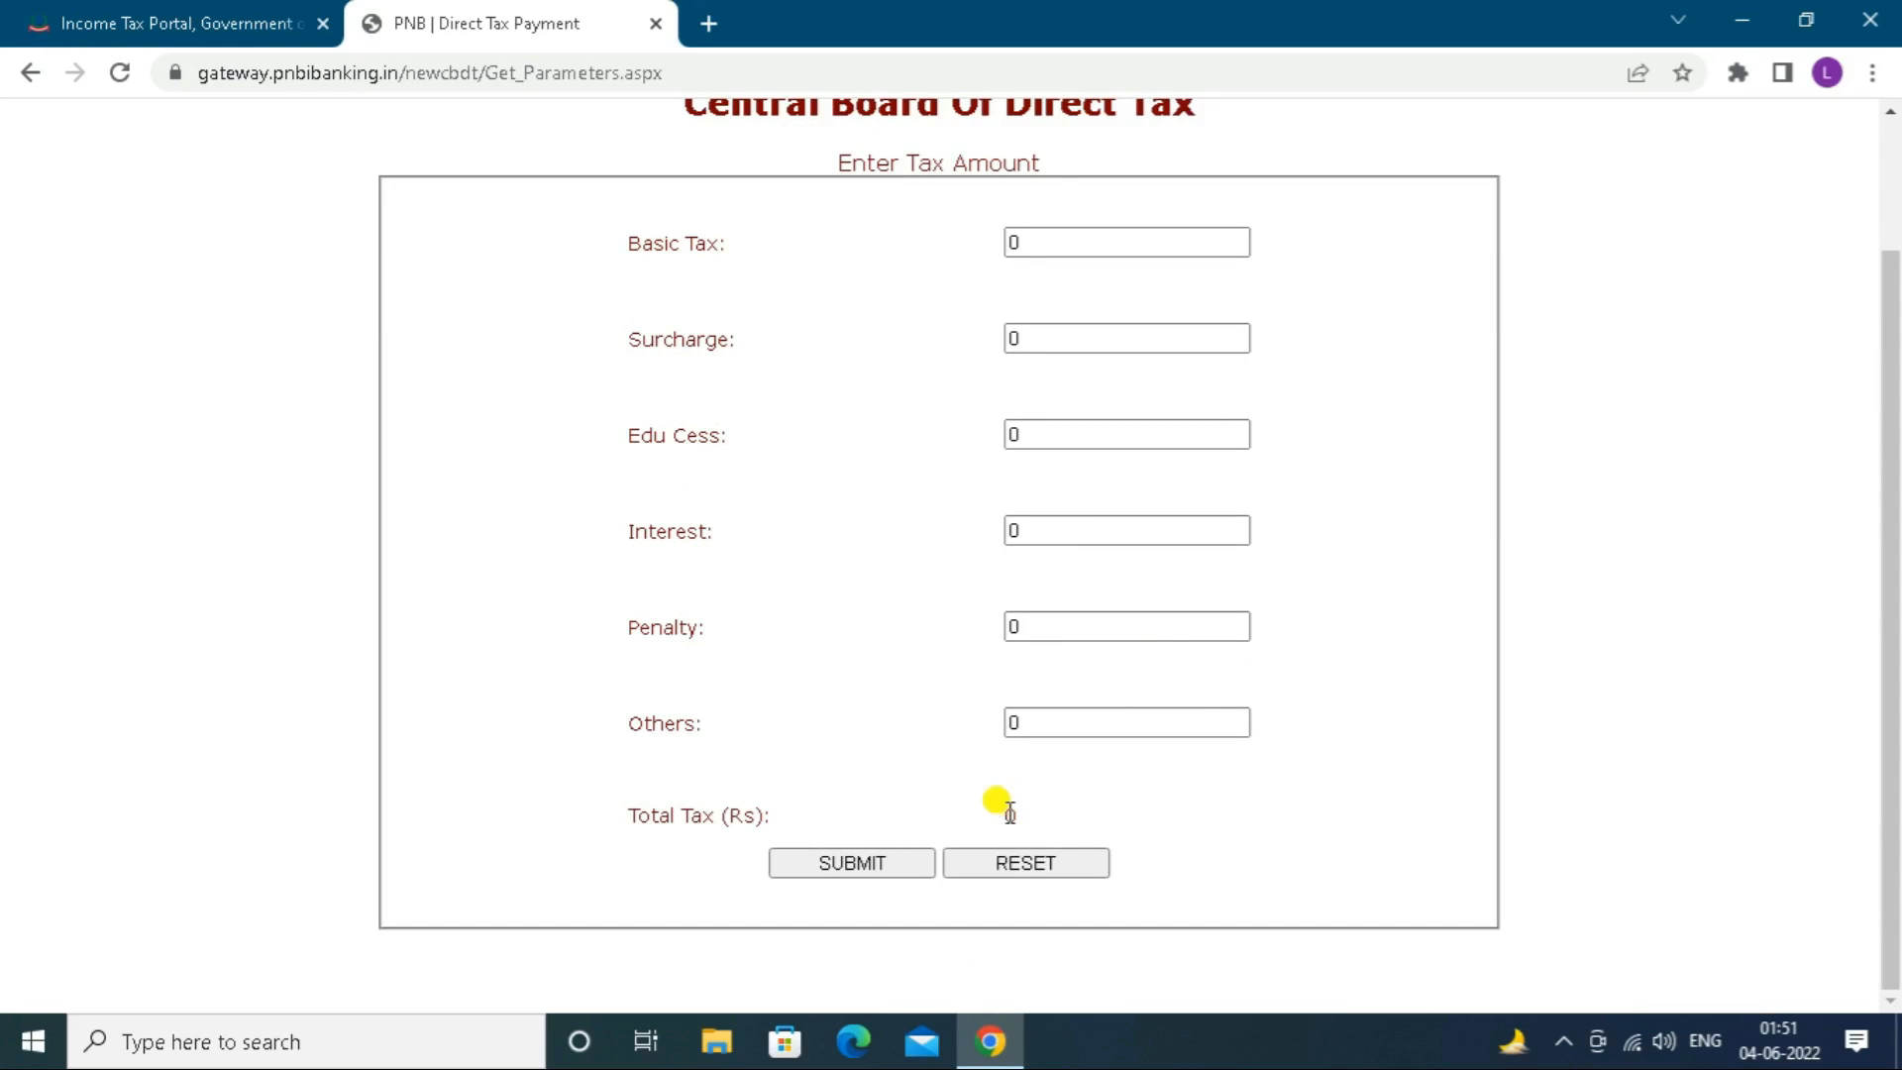
left_click(1053, 721)
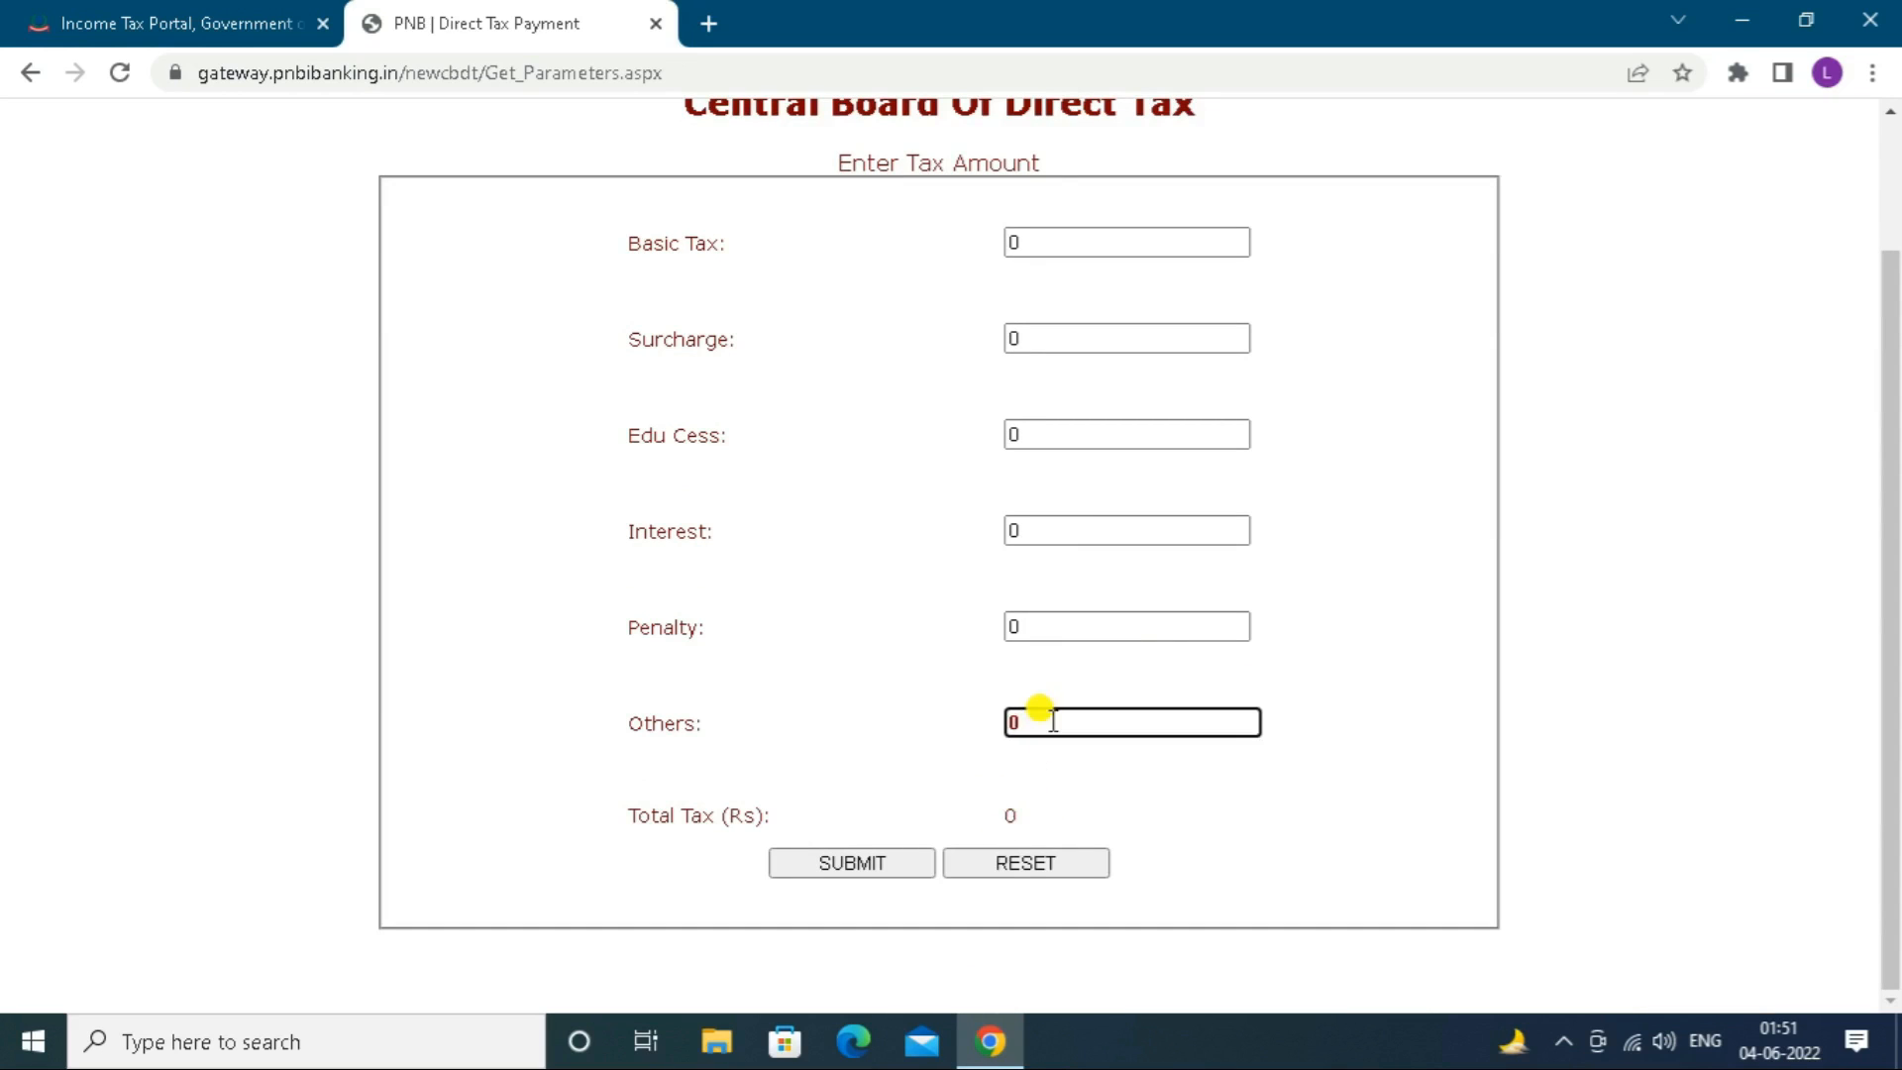
key("BackSpace")
type("500")
left_click(899, 867)
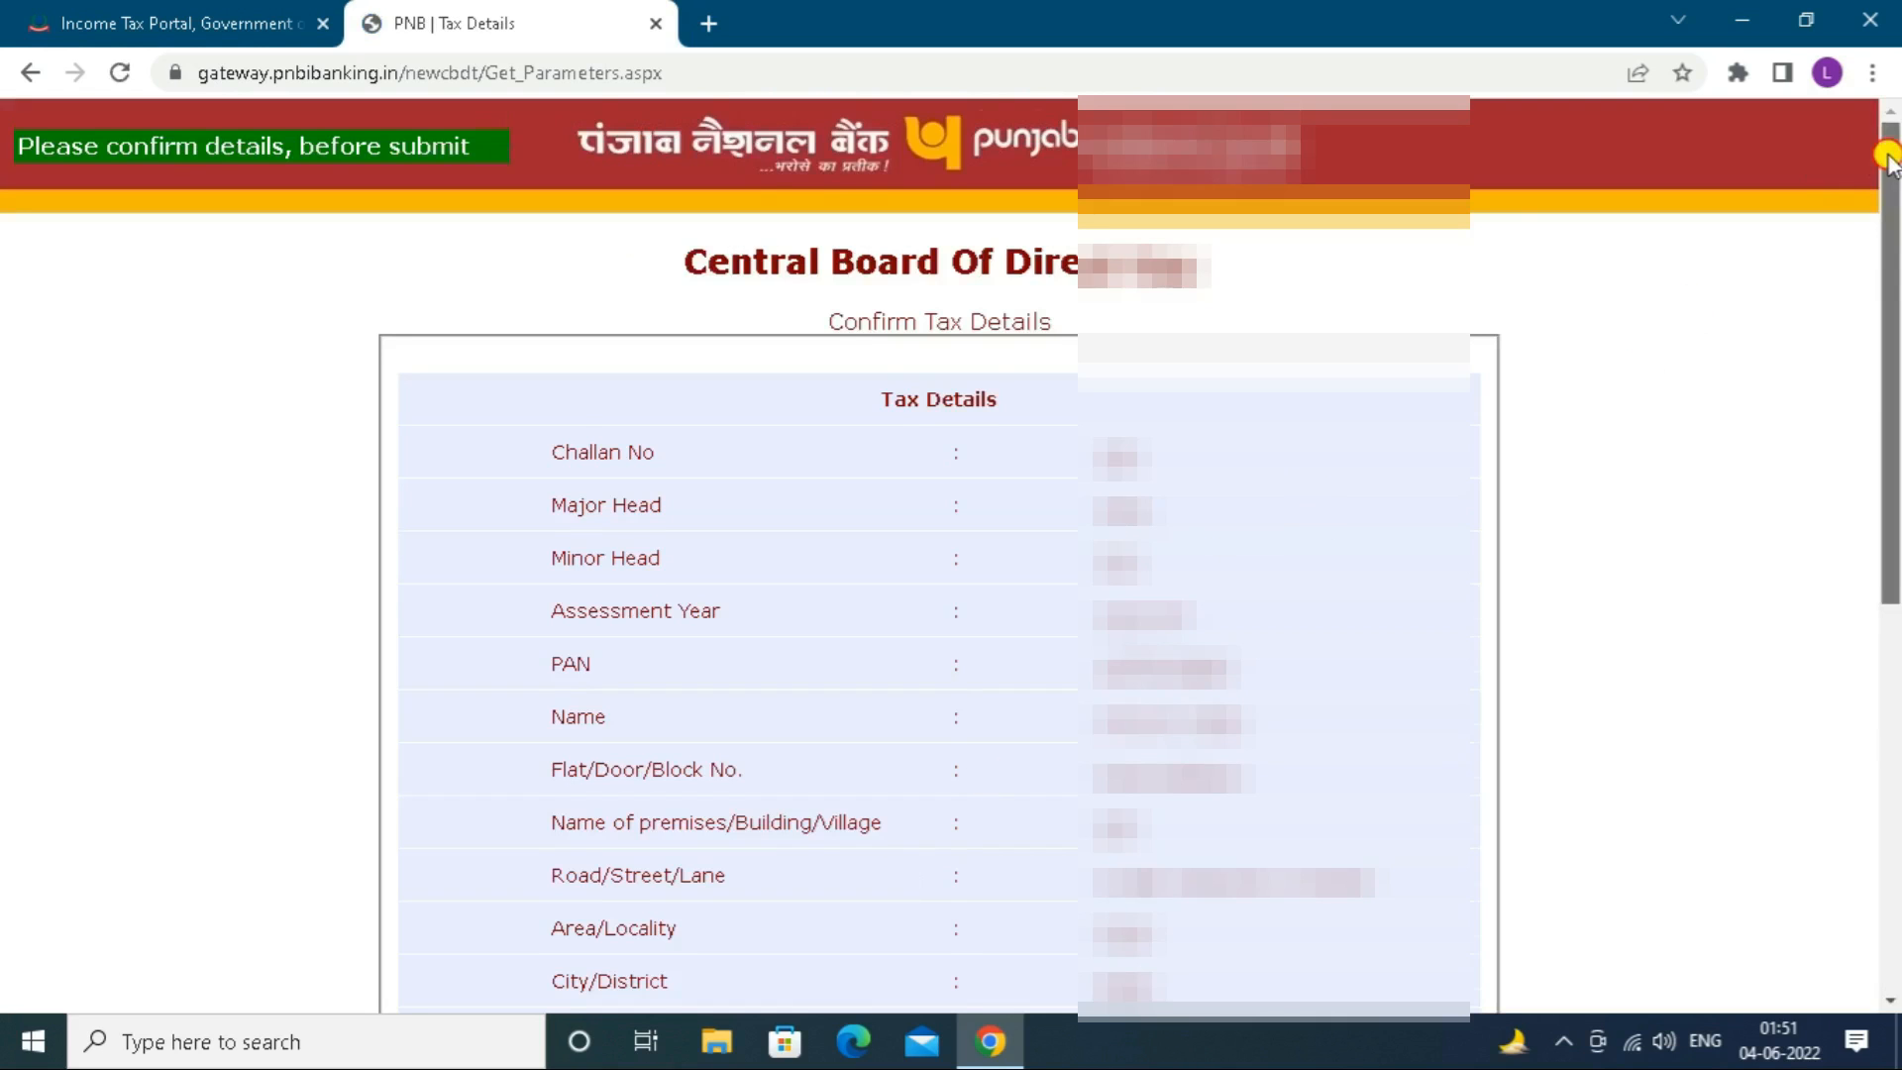
Review and submit the tax details, and proceed to payment as a PNB Debit Card user.
left_click_drag(1886, 157, 1889, 286)
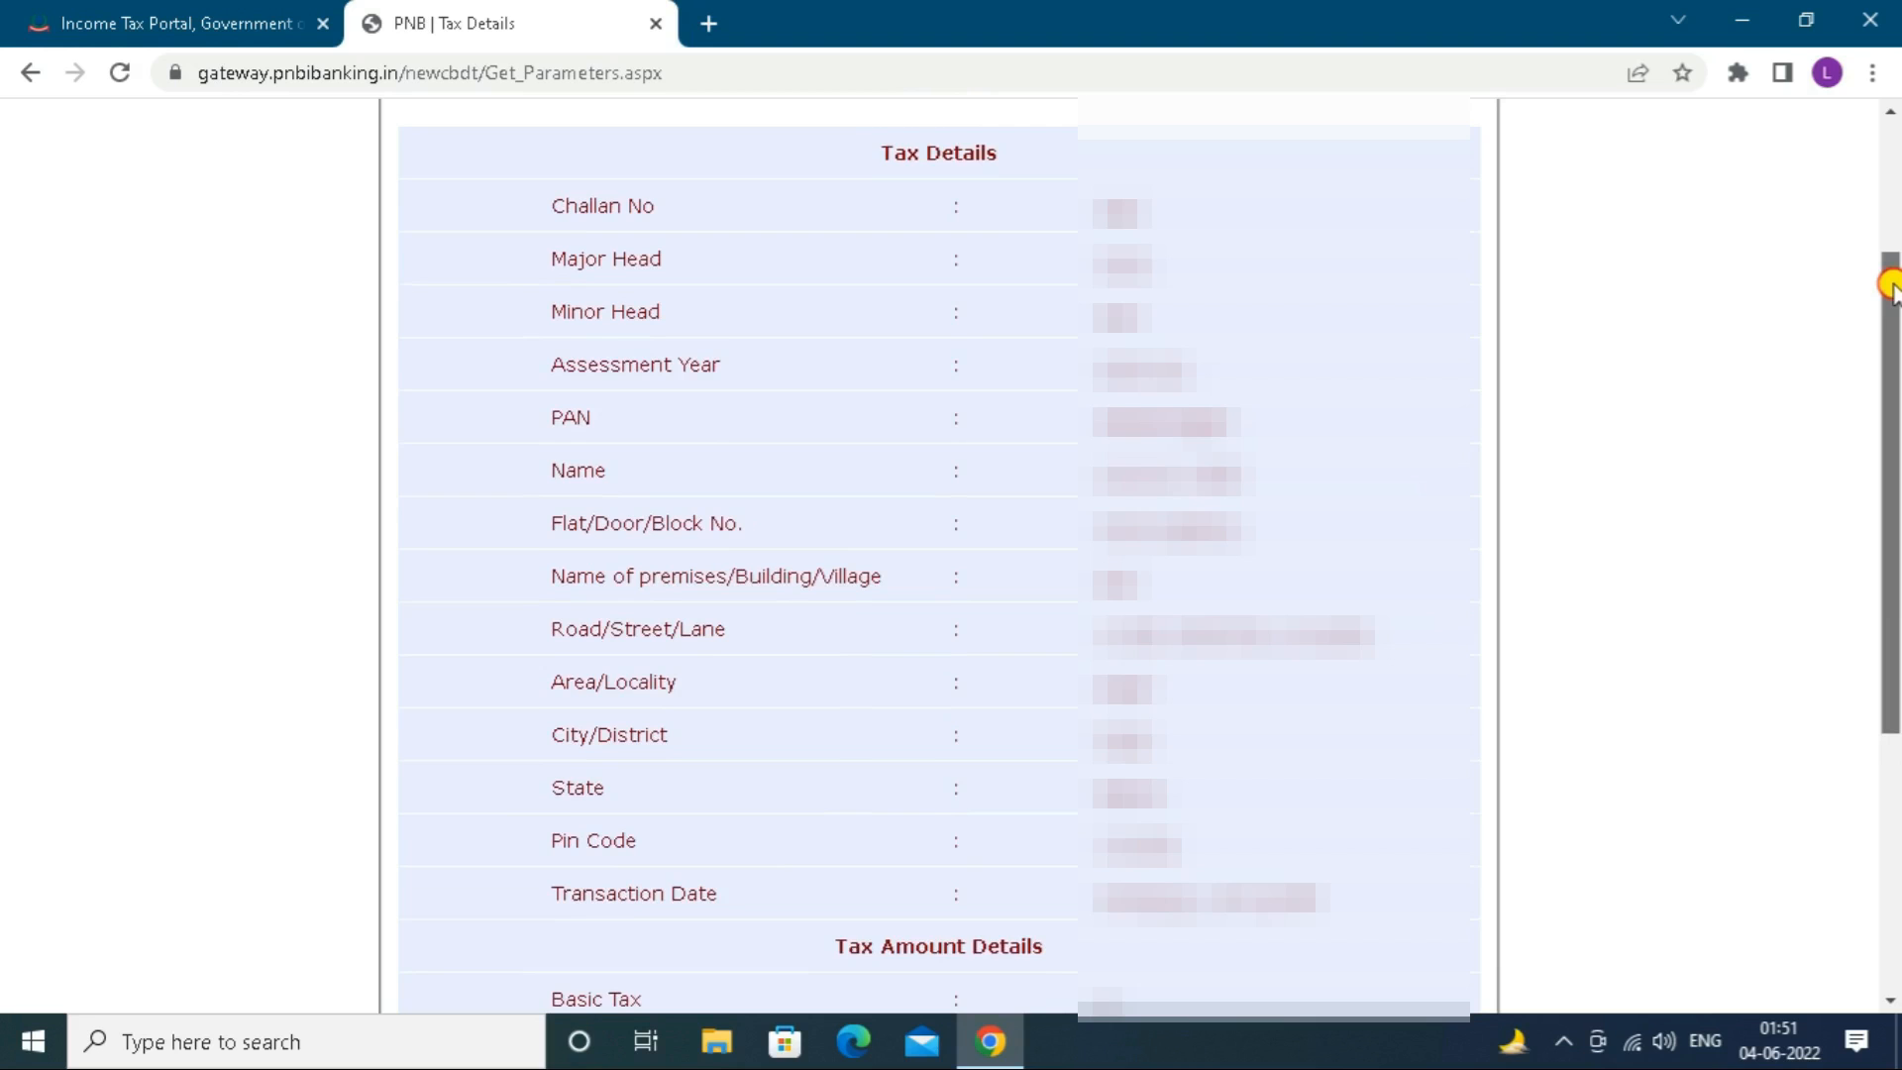
left_click_drag(1890, 285, 1897, 597)
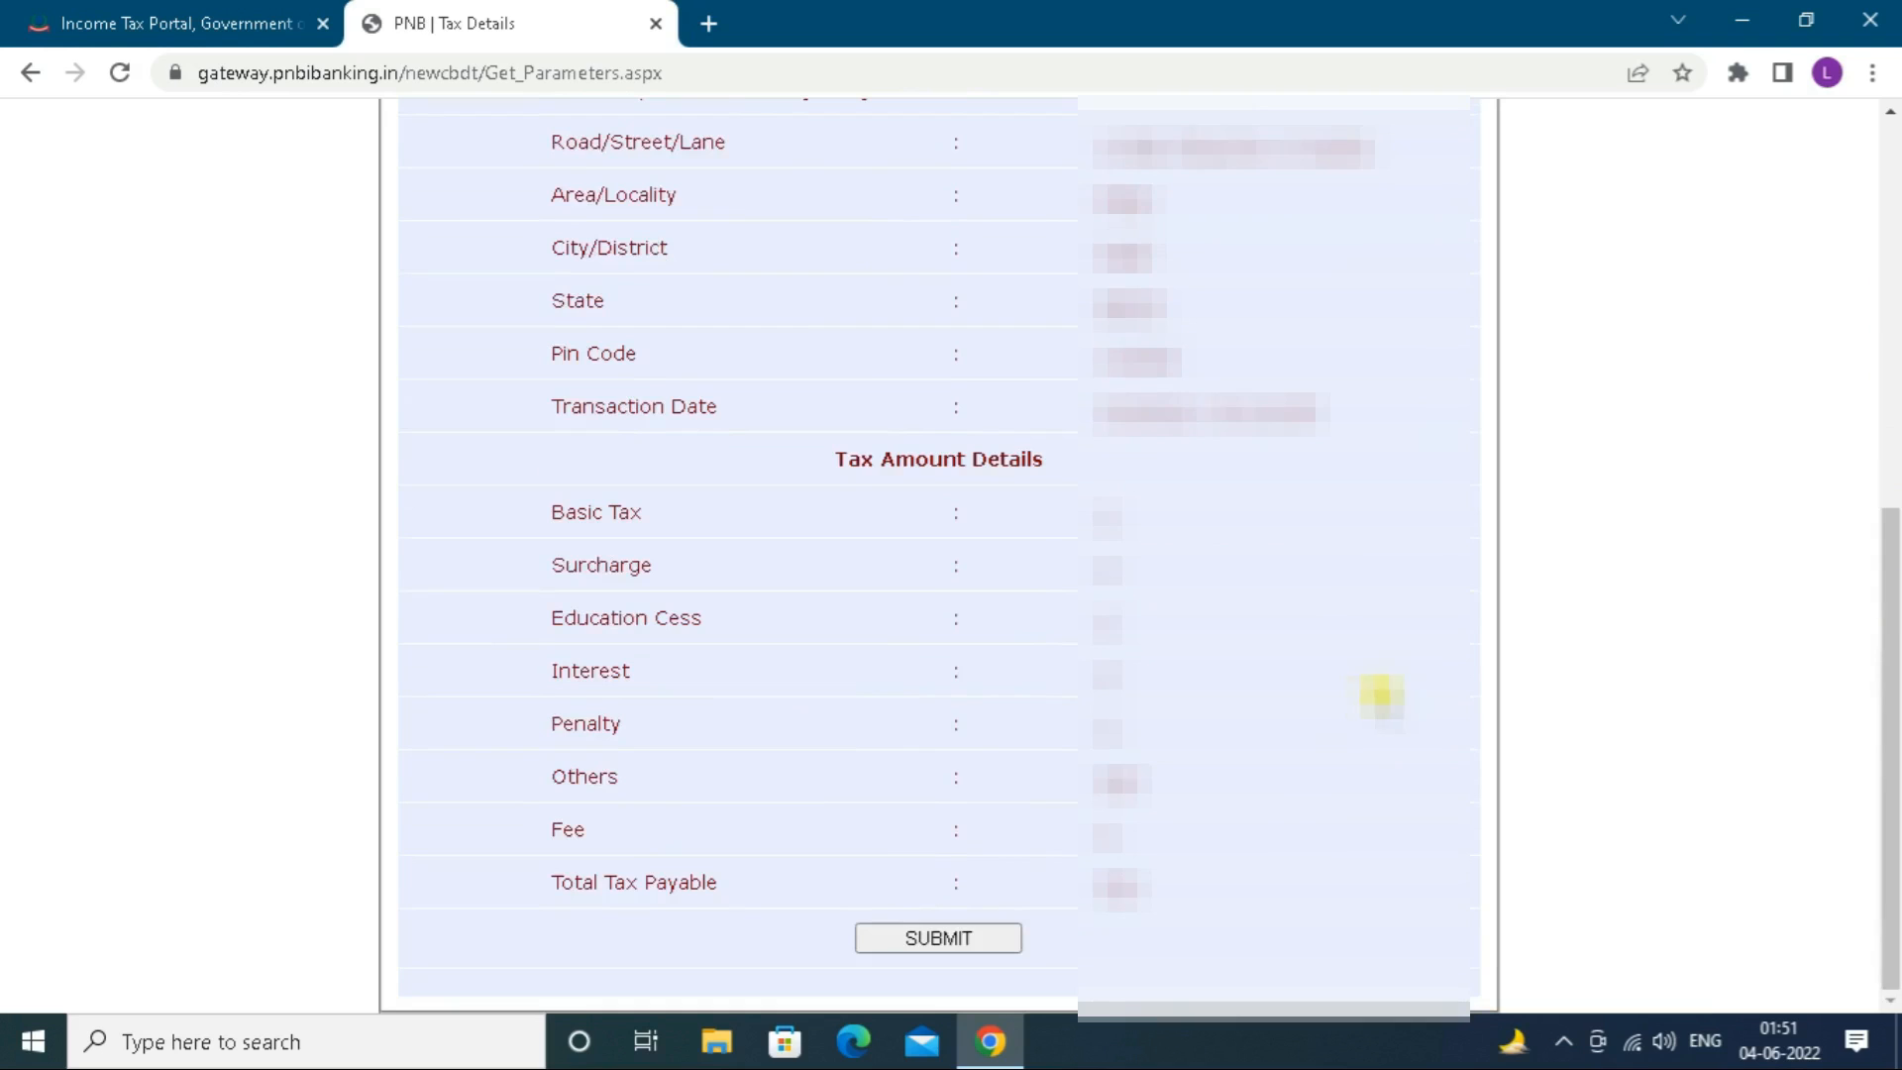
left_click(974, 941)
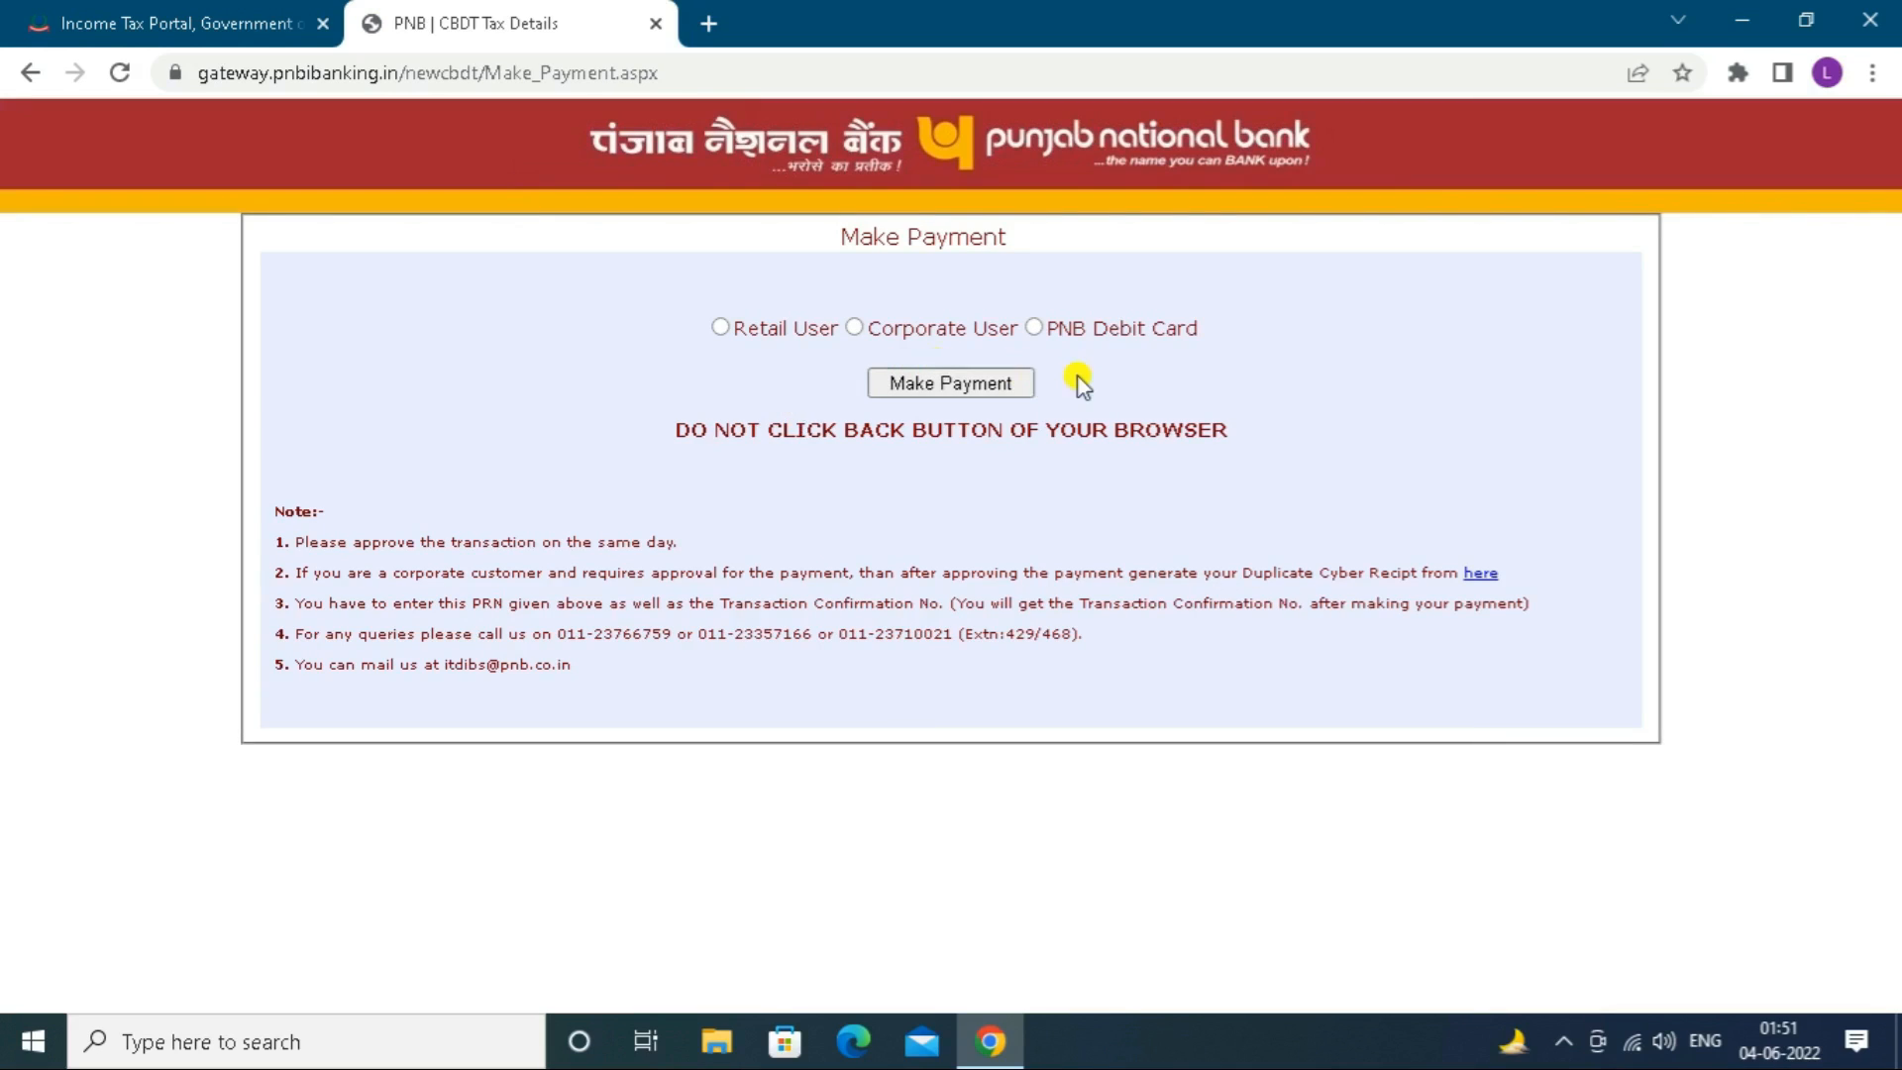
left_click(1034, 328)
left_click(957, 386)
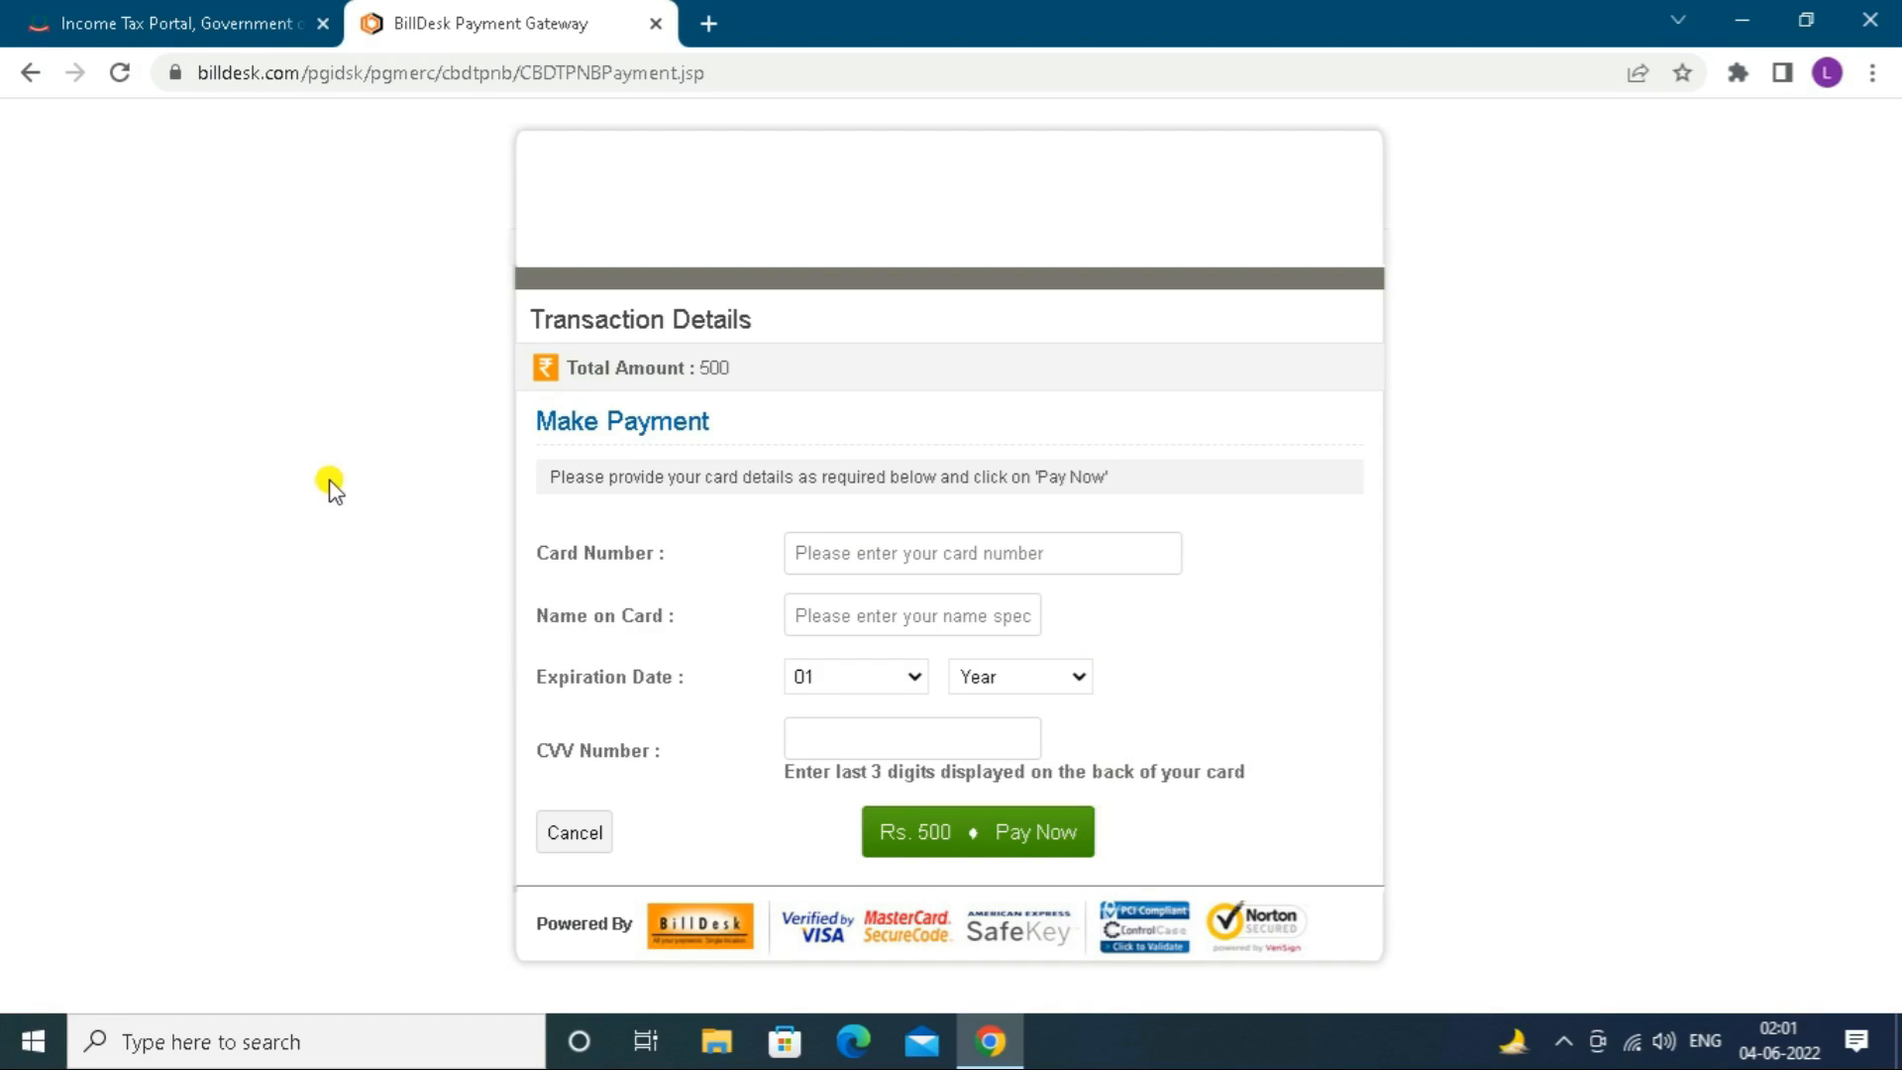
left_click(191, 20)
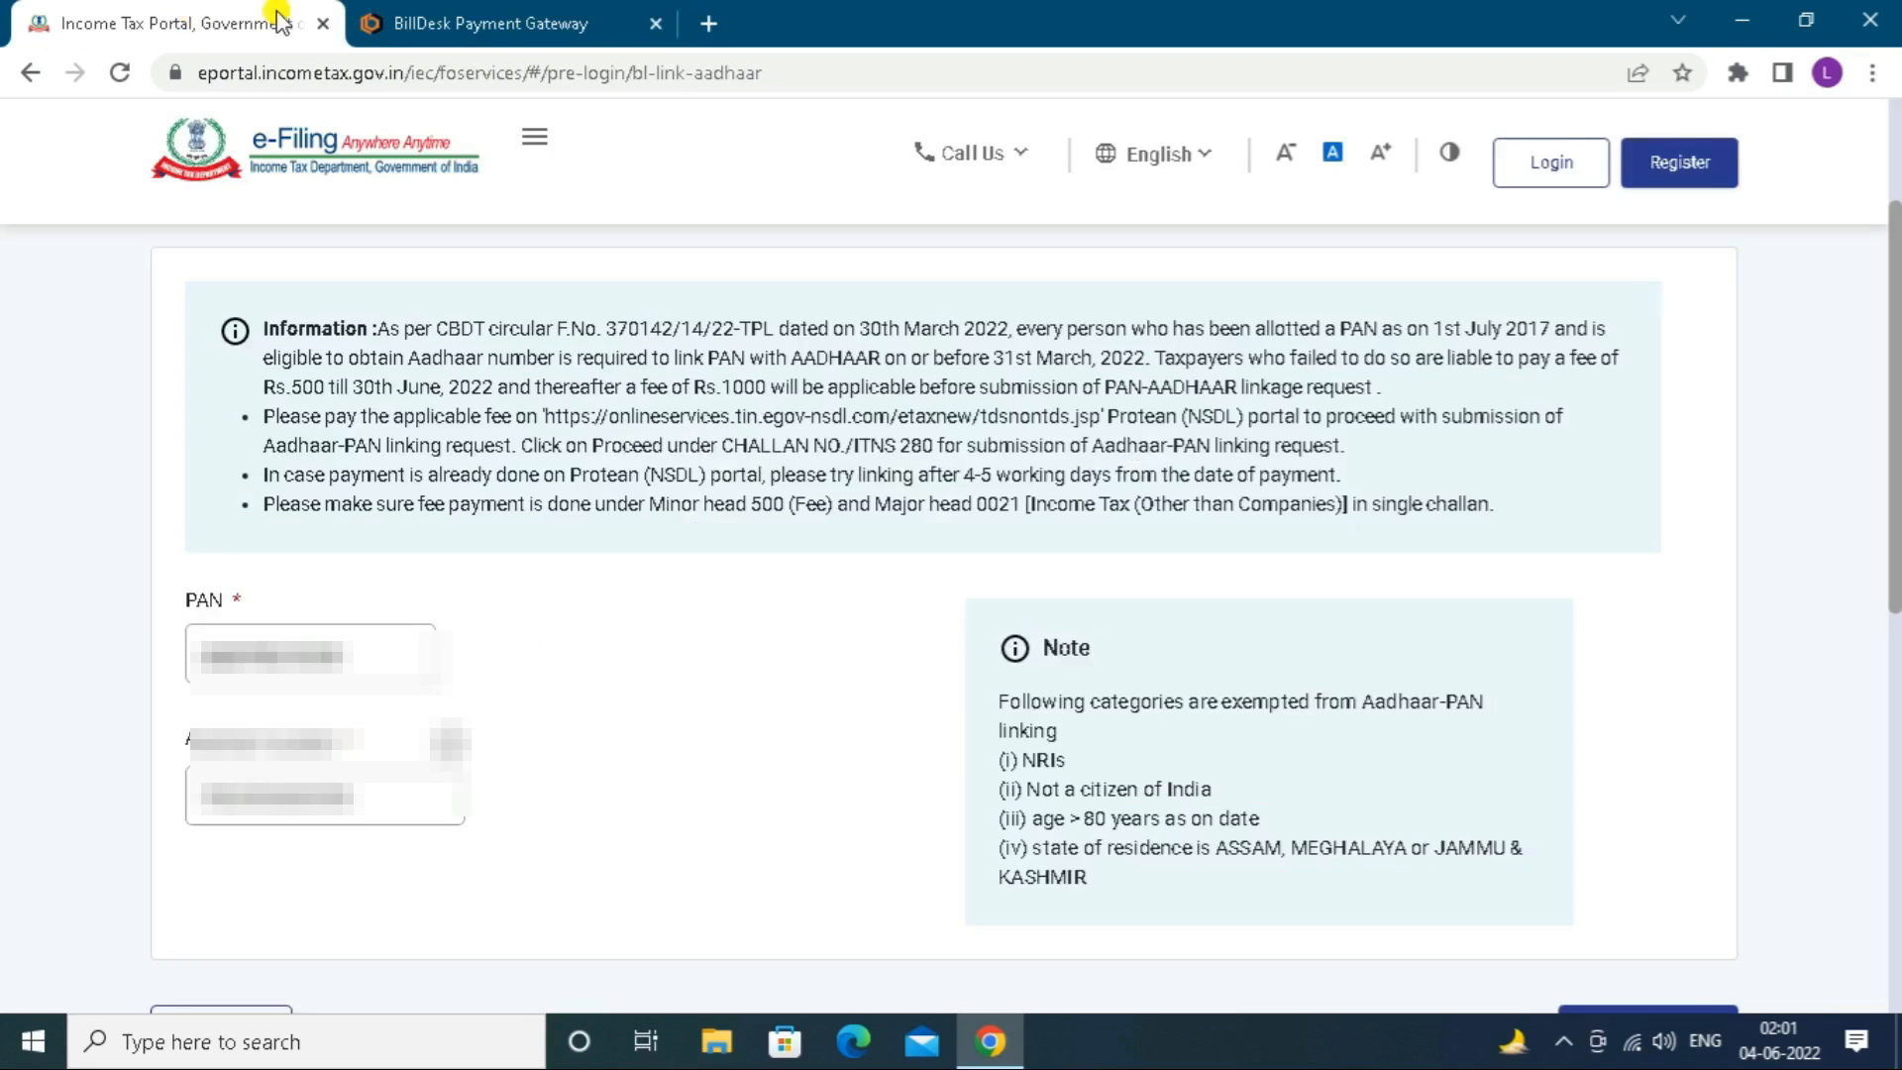
left_click(408, 65)
type("ww")
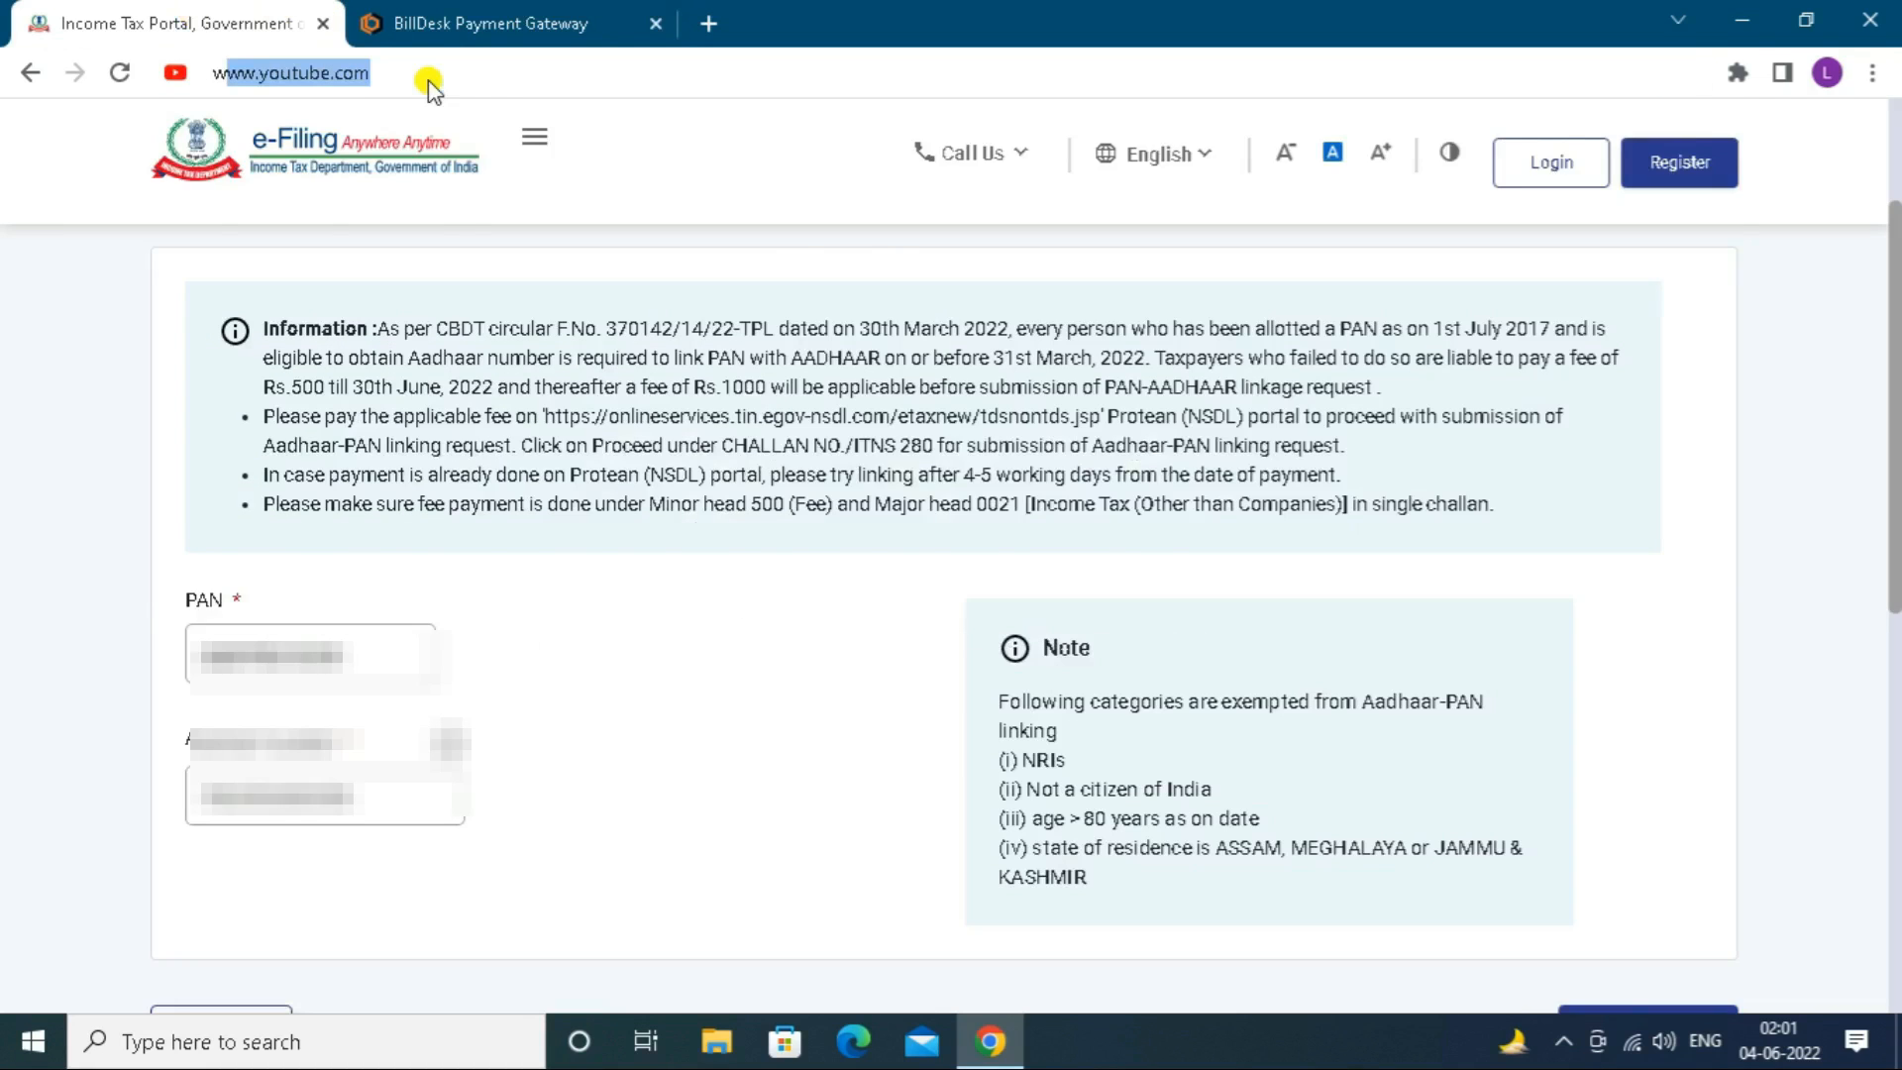
type("w.")
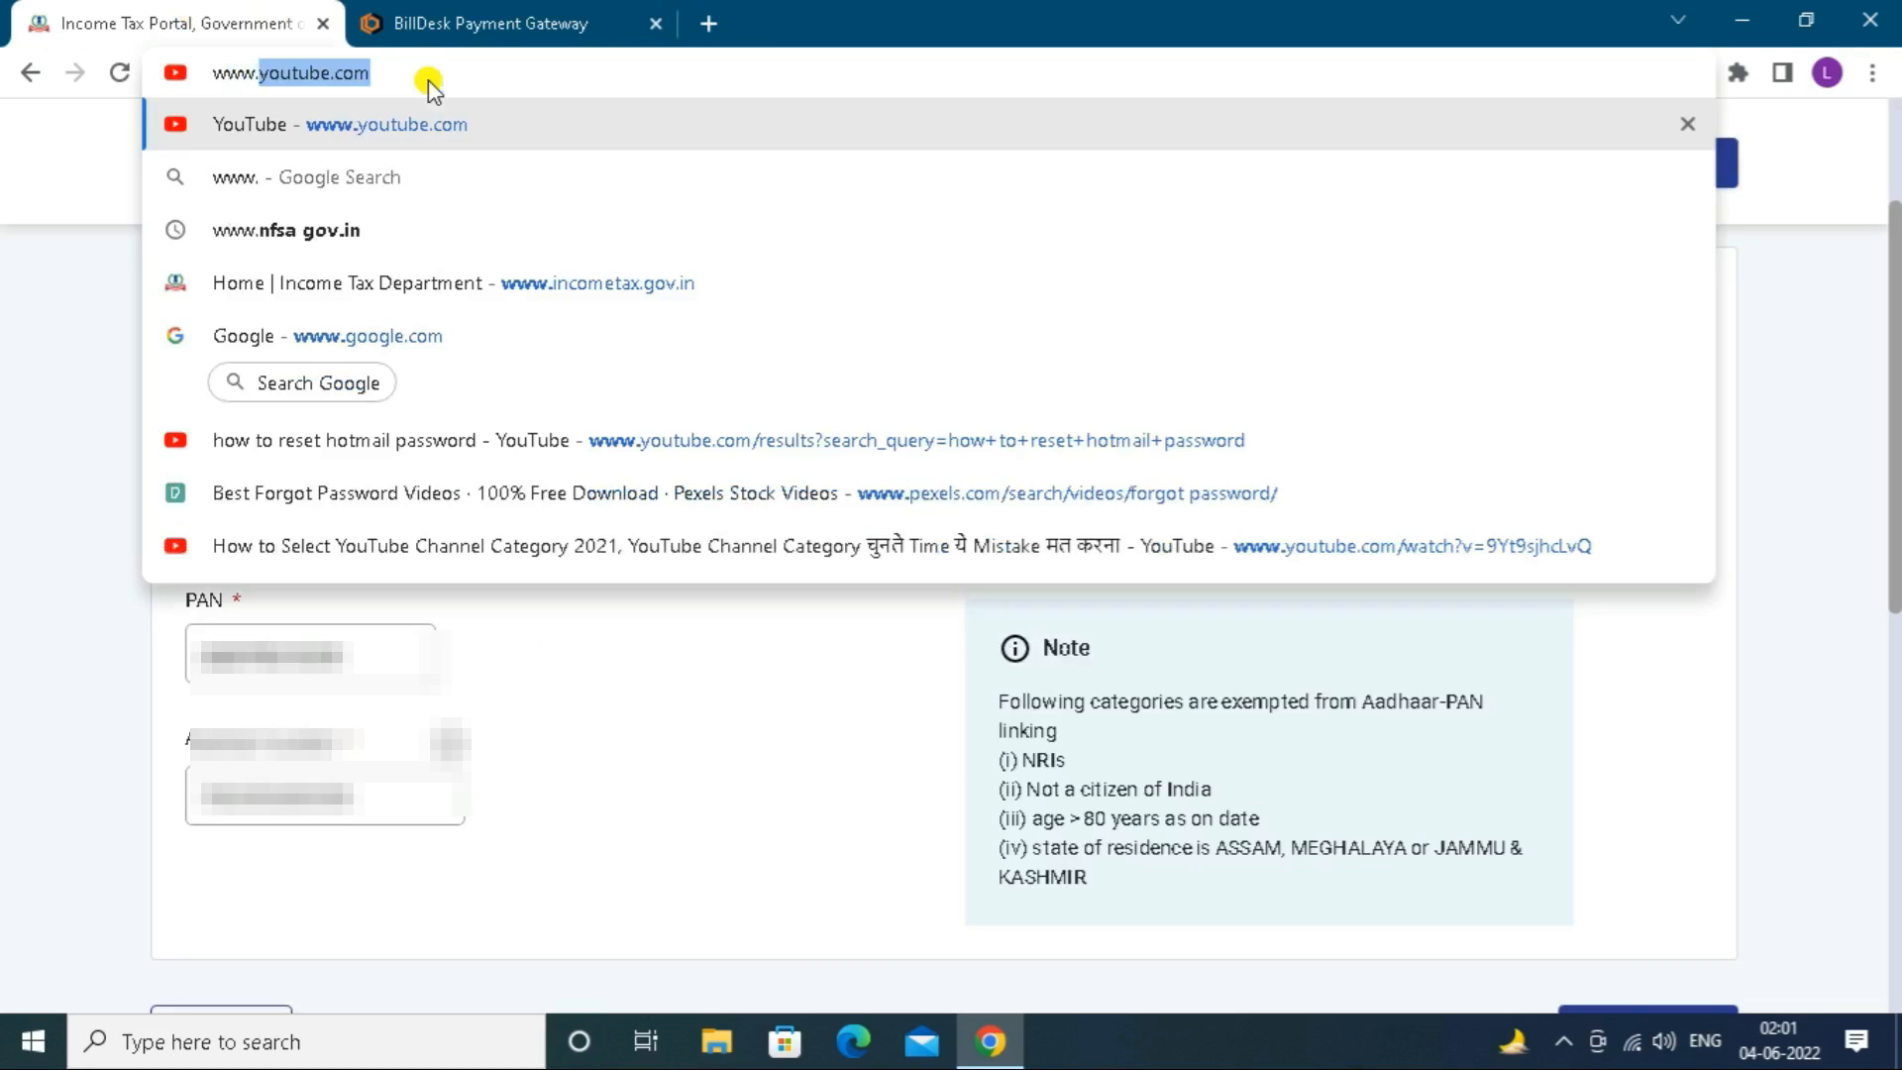
type("in")
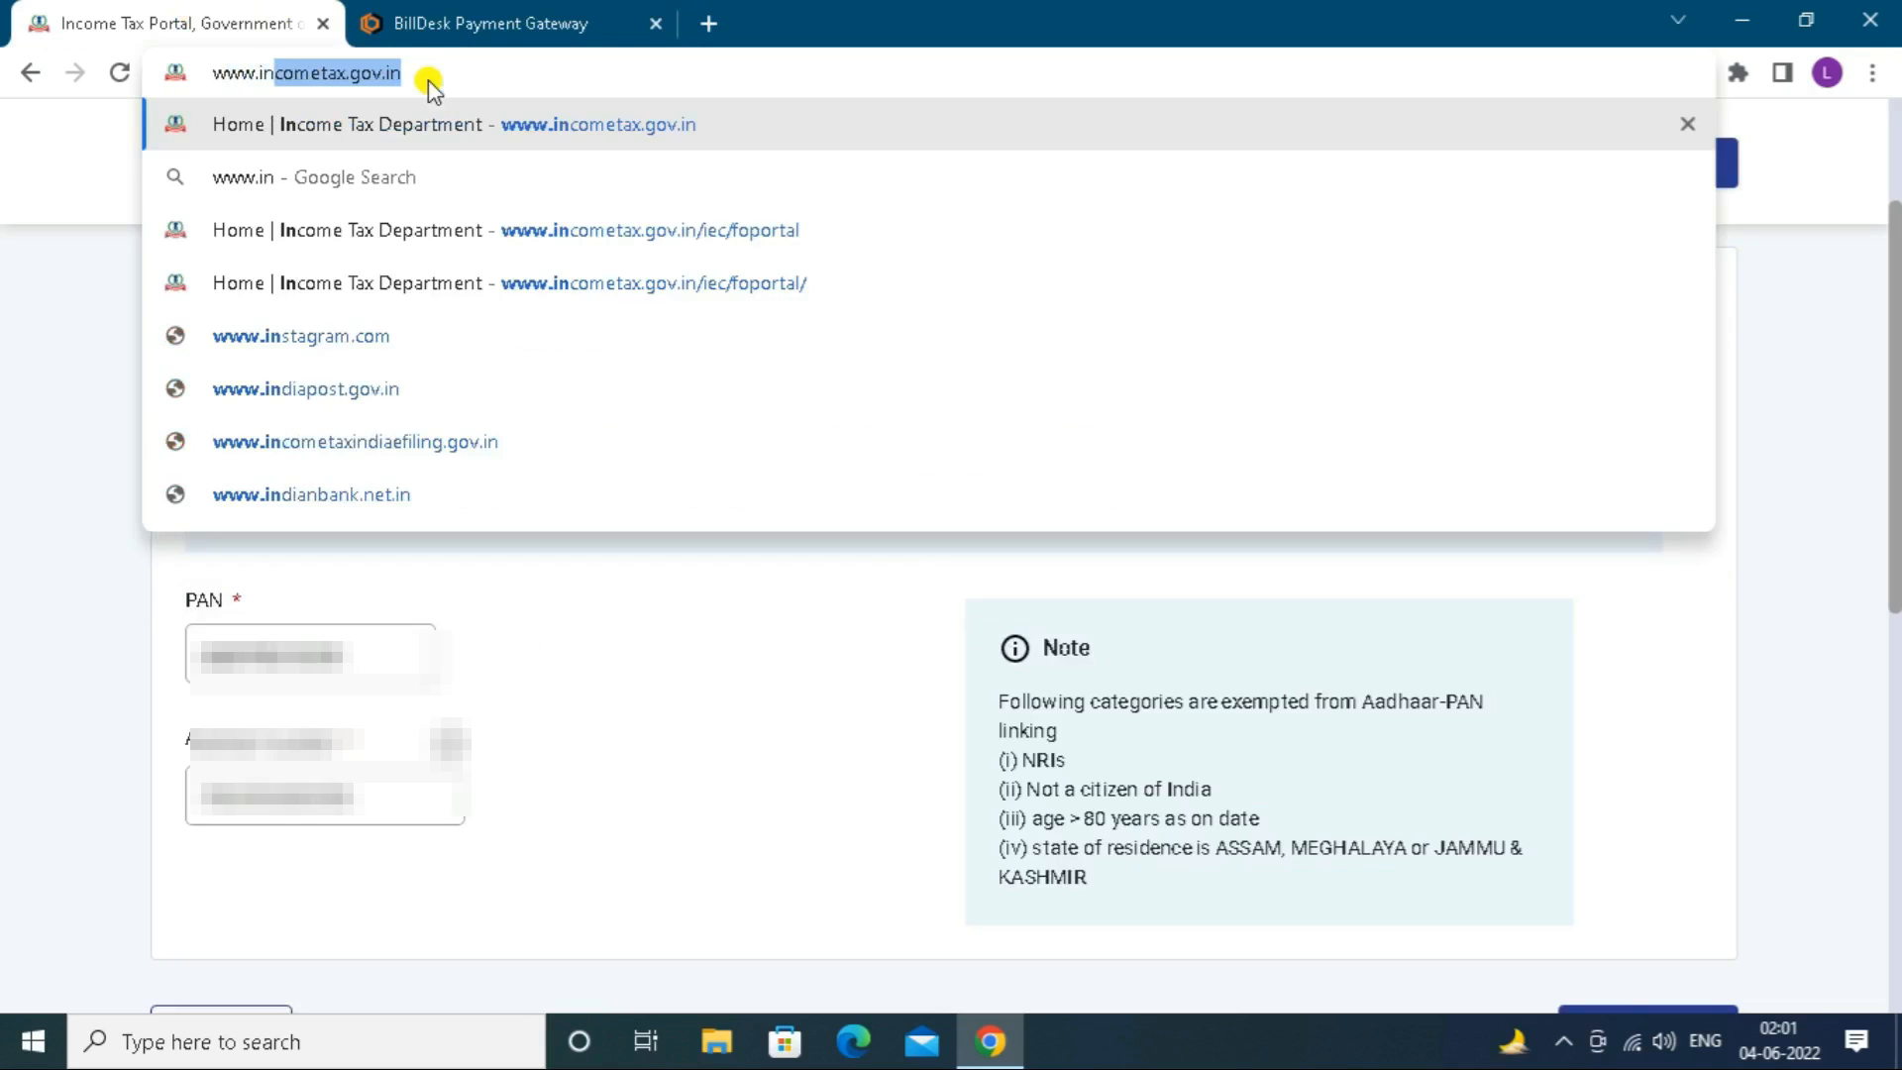
key("Return")
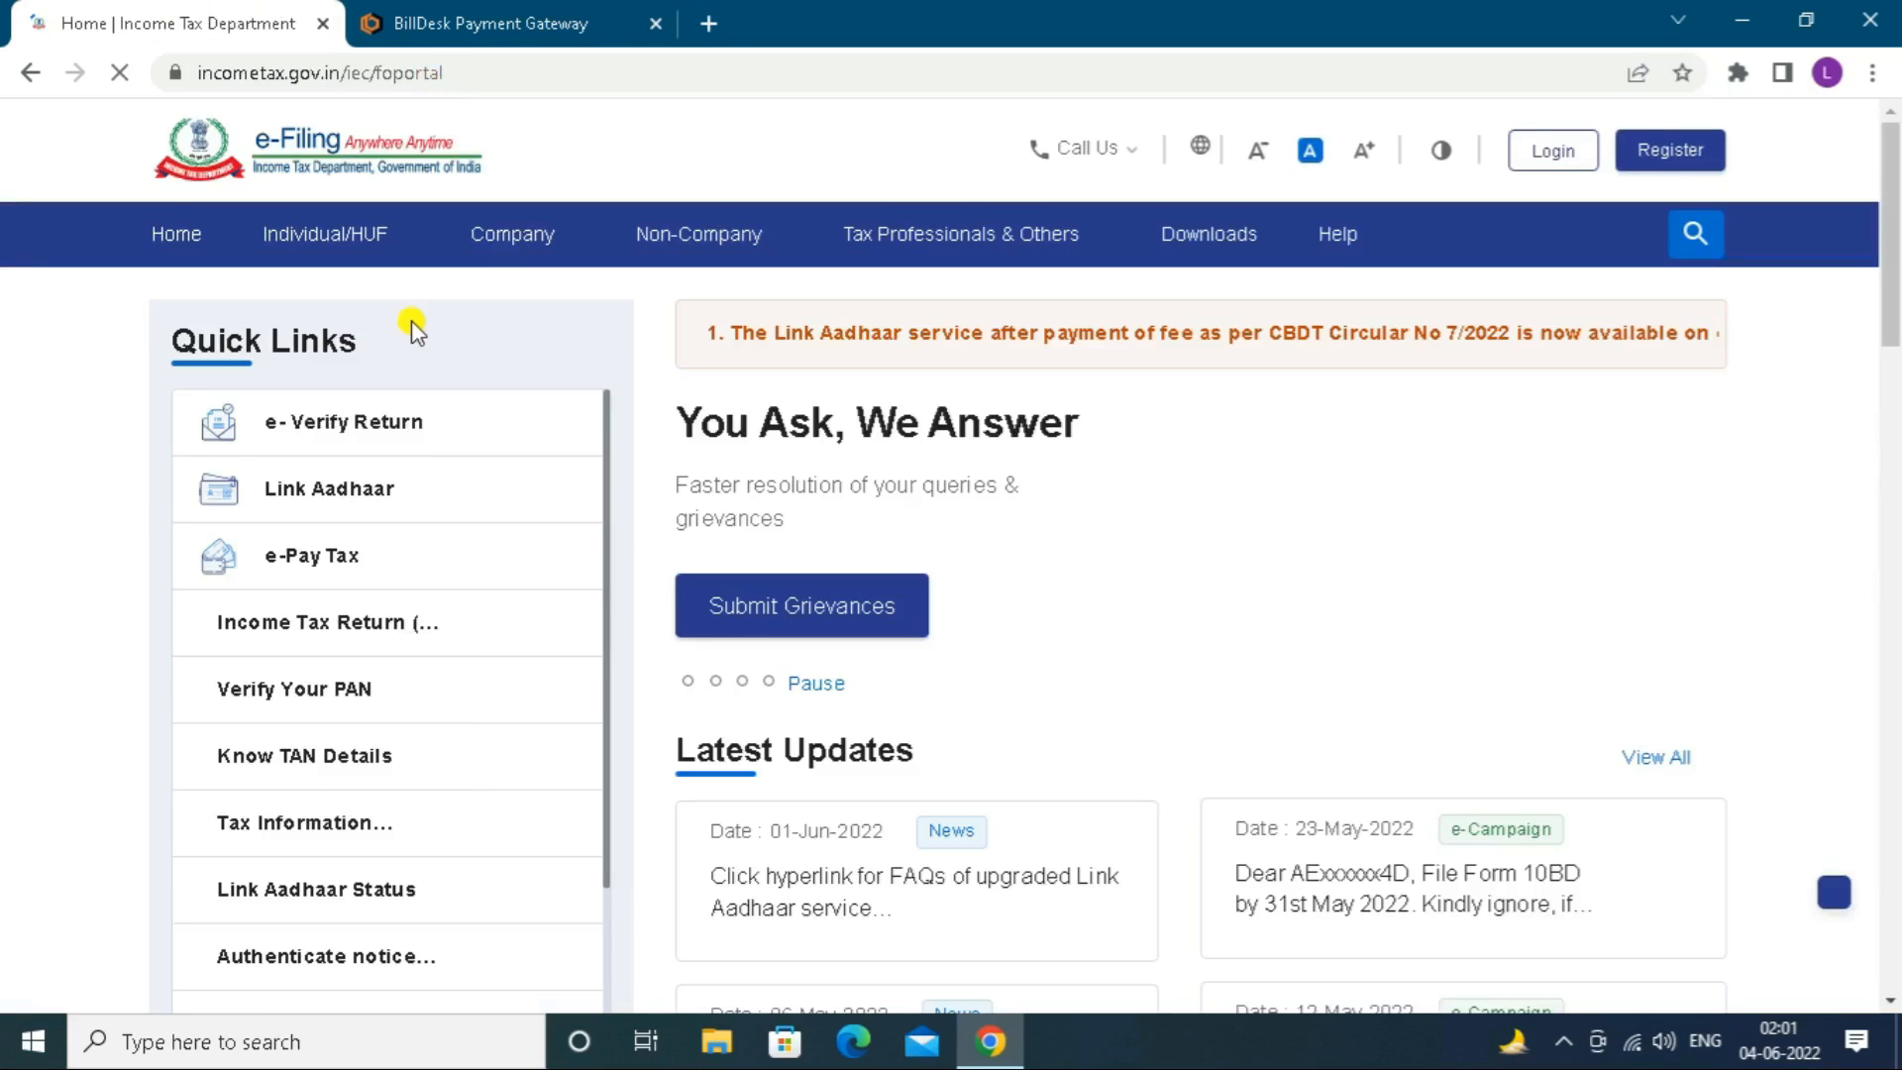
left_click(290, 495)
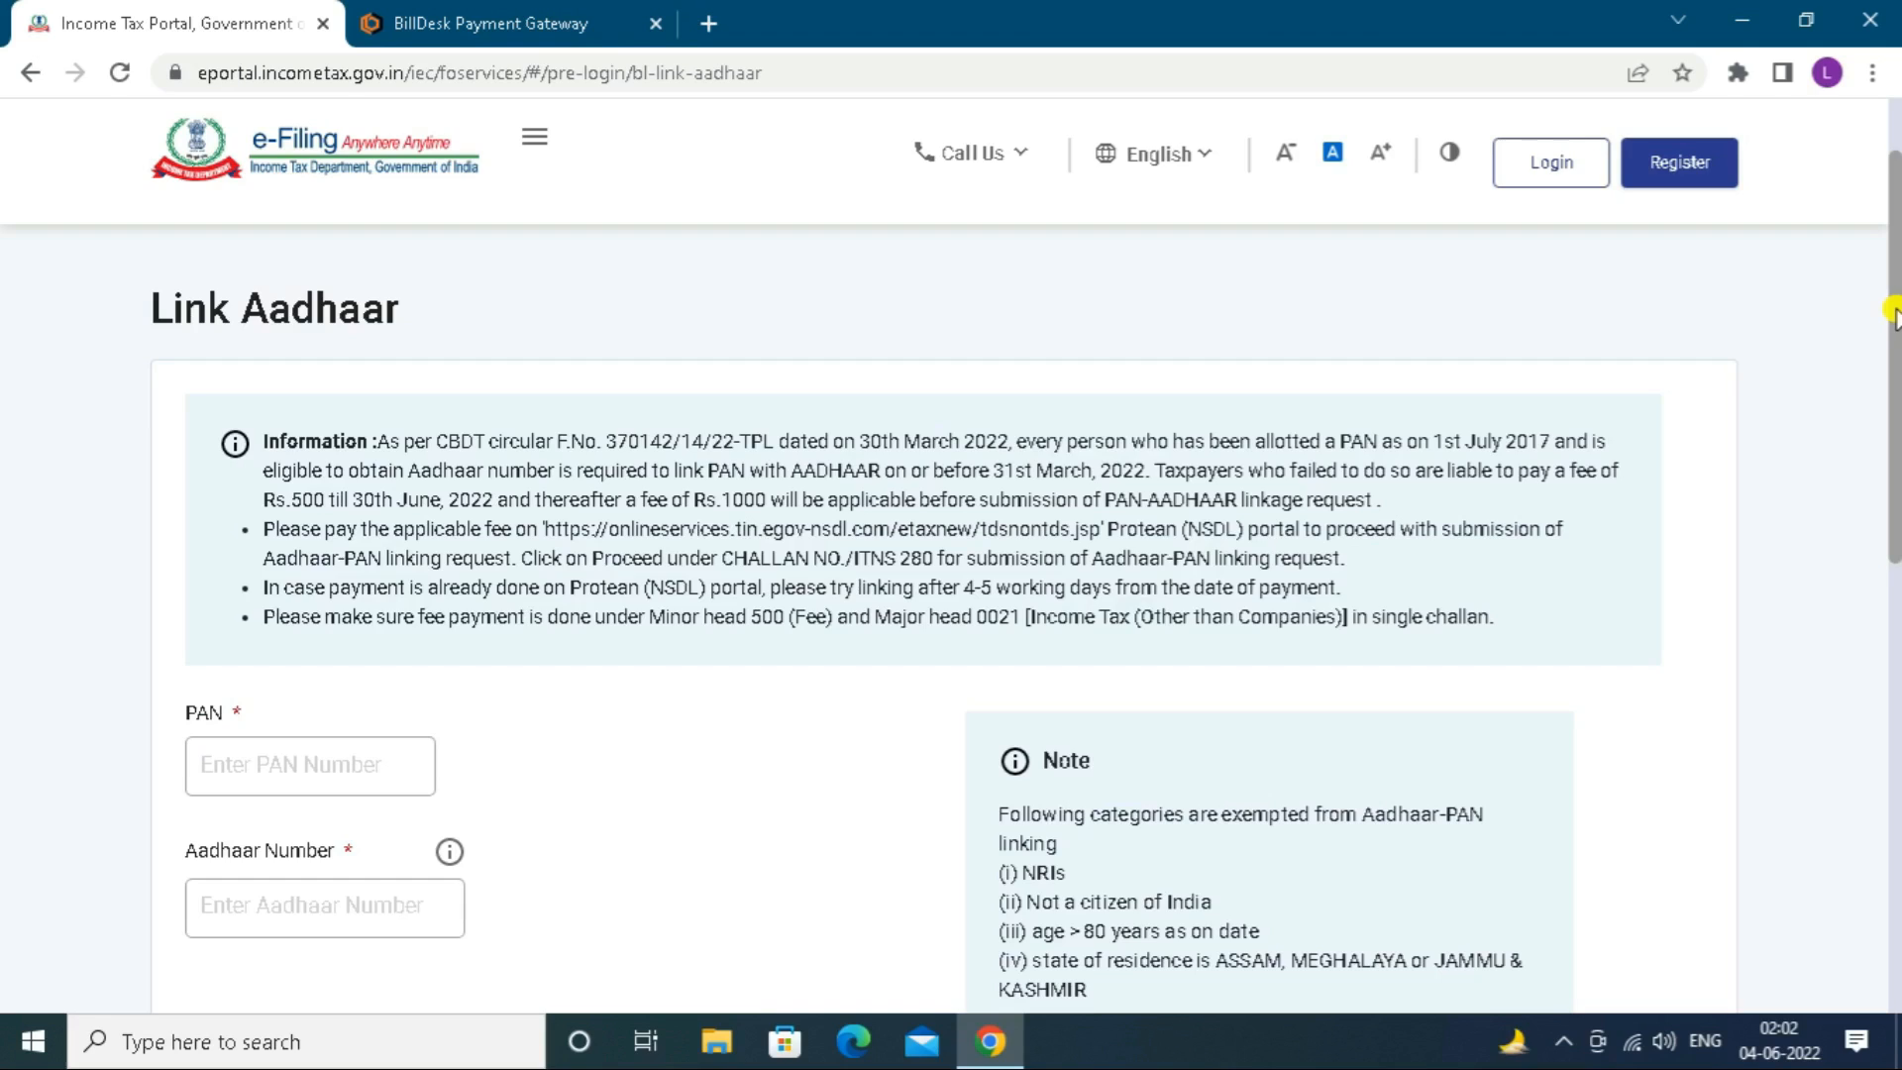
Enter the taxpayer's PAN in the Link Aadhaar form.
left_click_drag(1891, 313, 1892, 404)
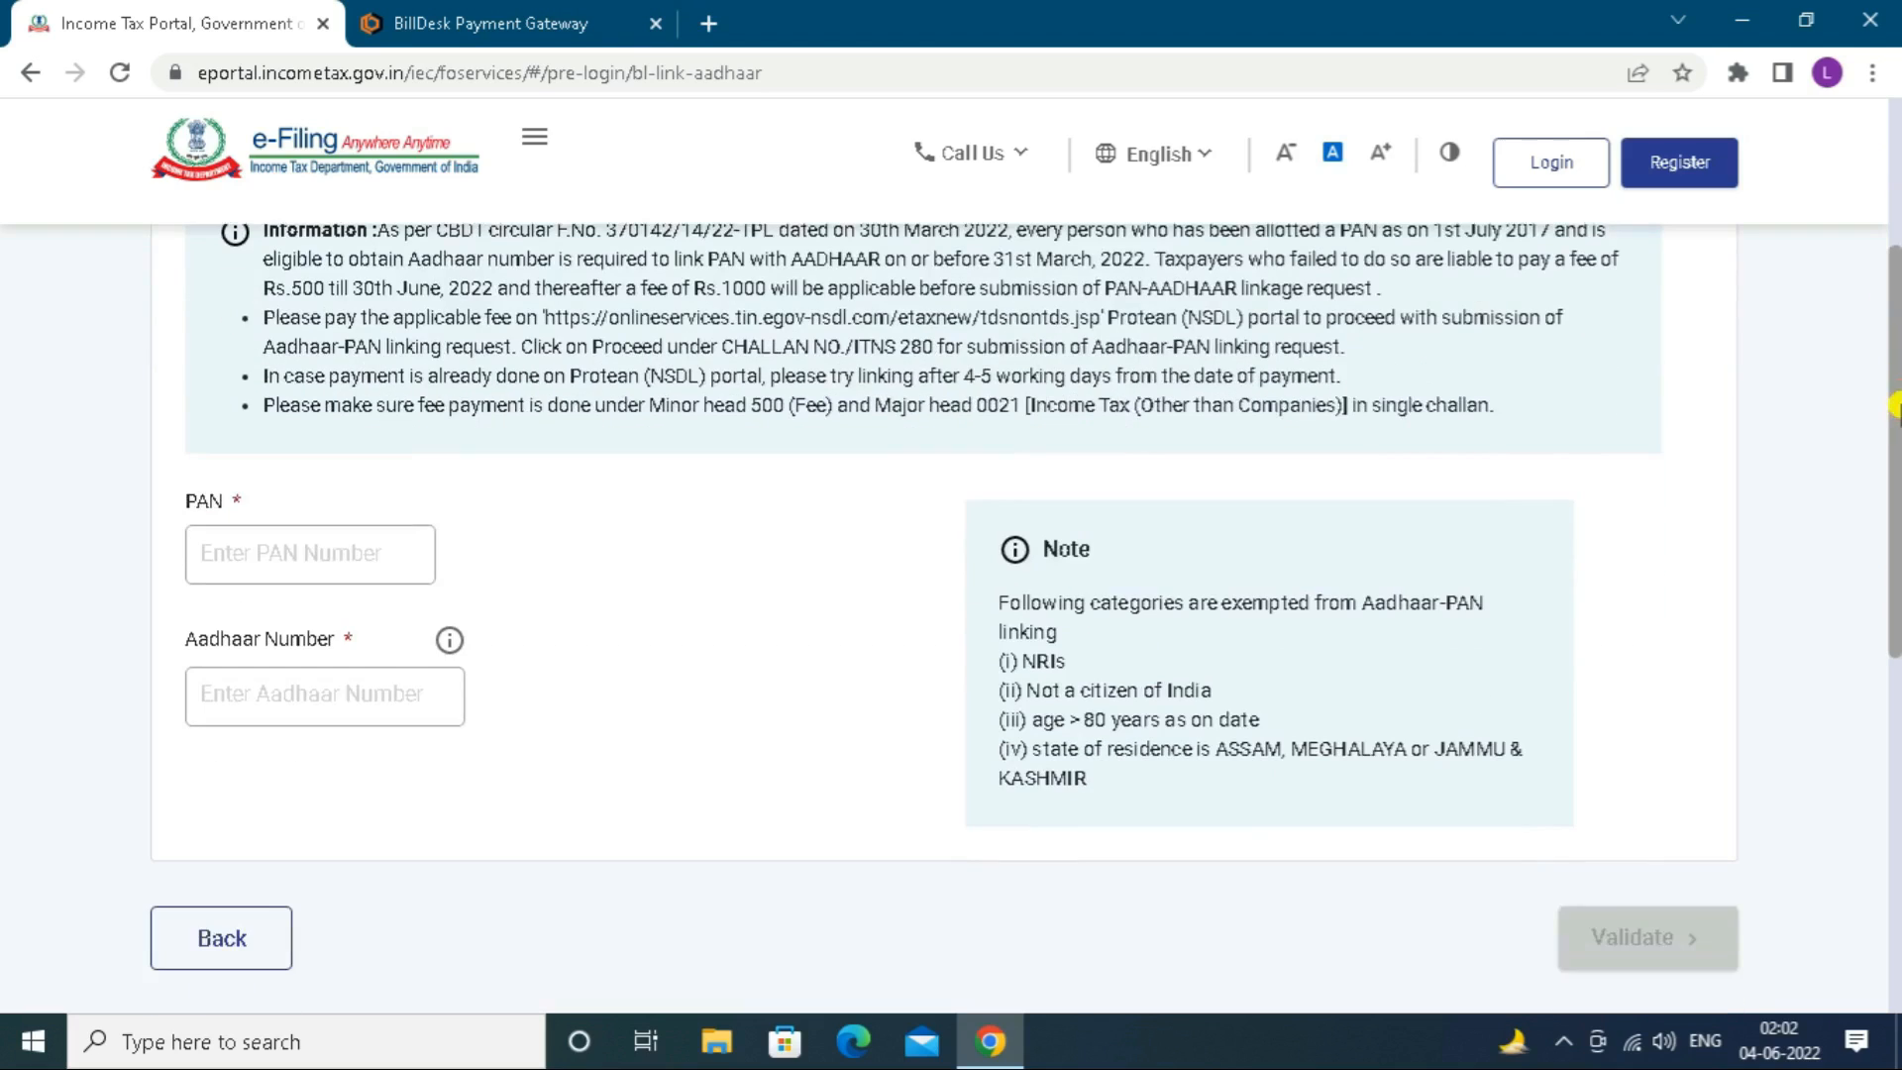
left_click(359, 551)
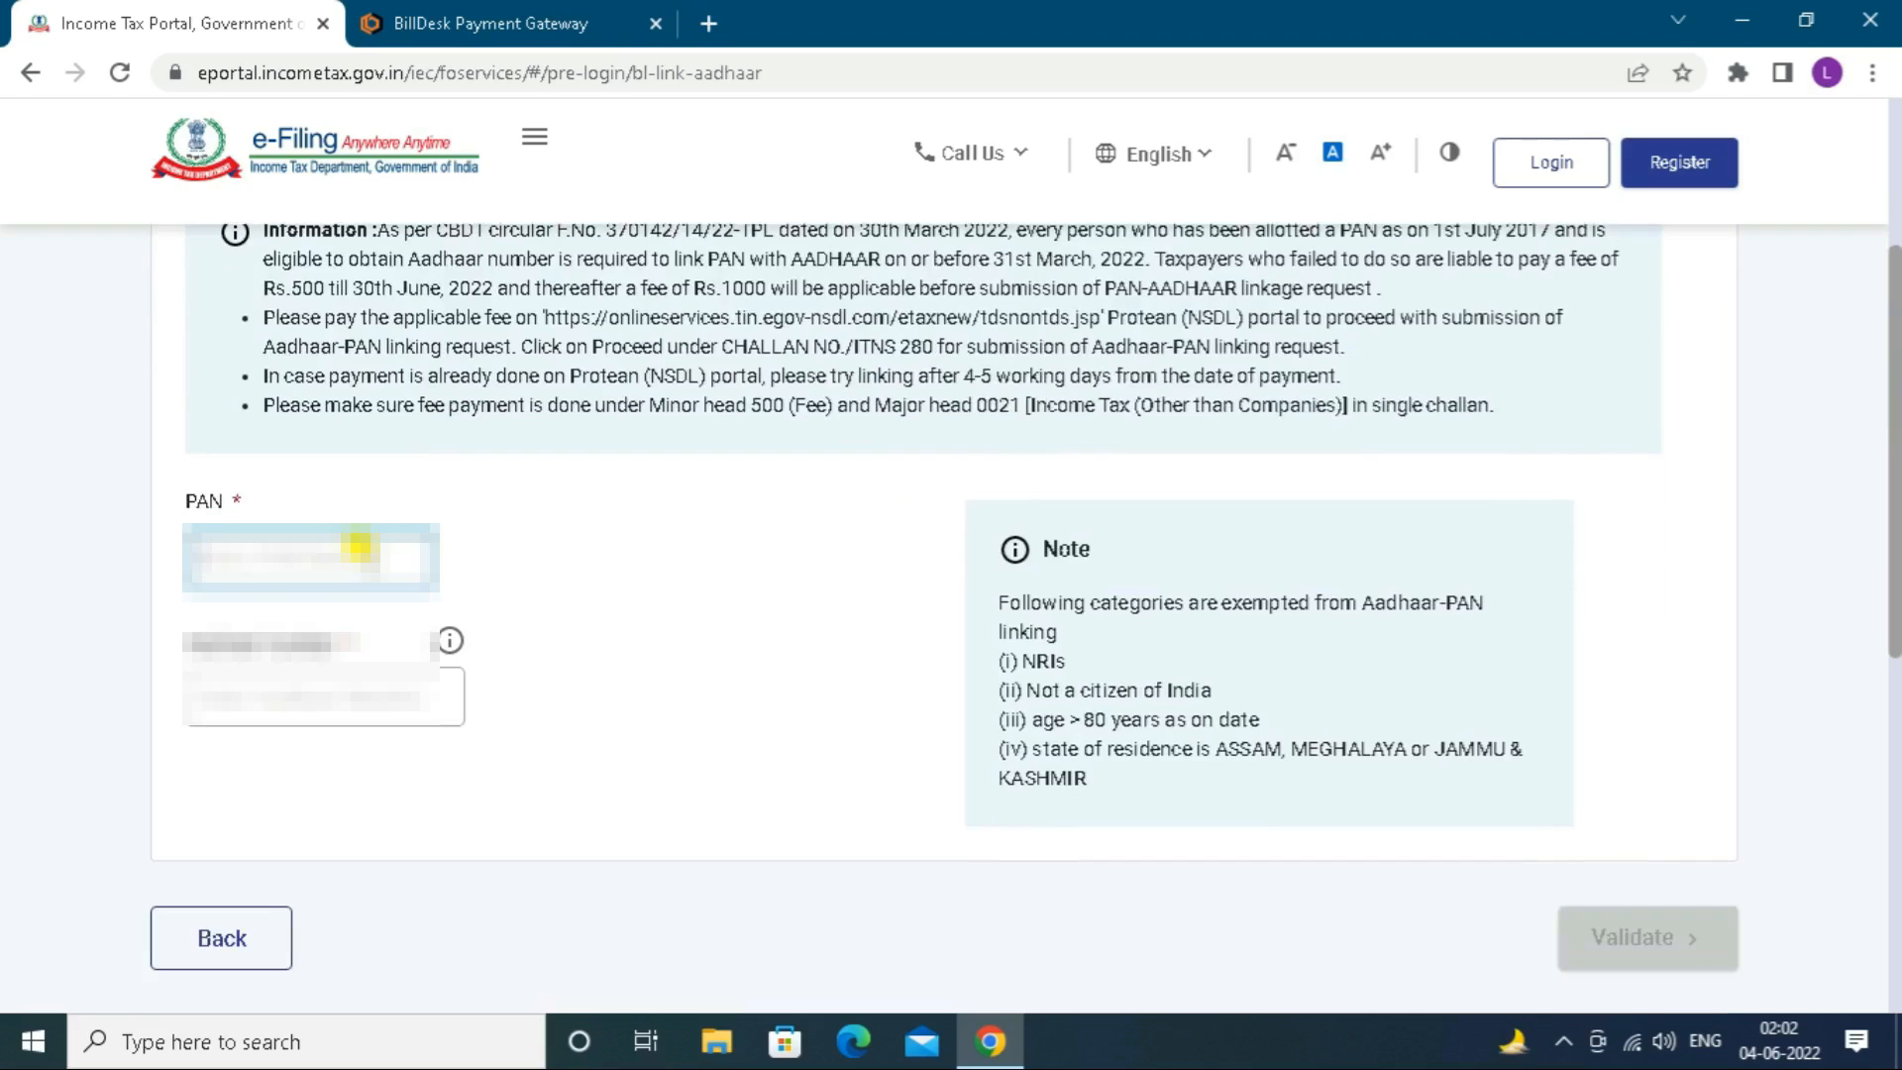
type("****")
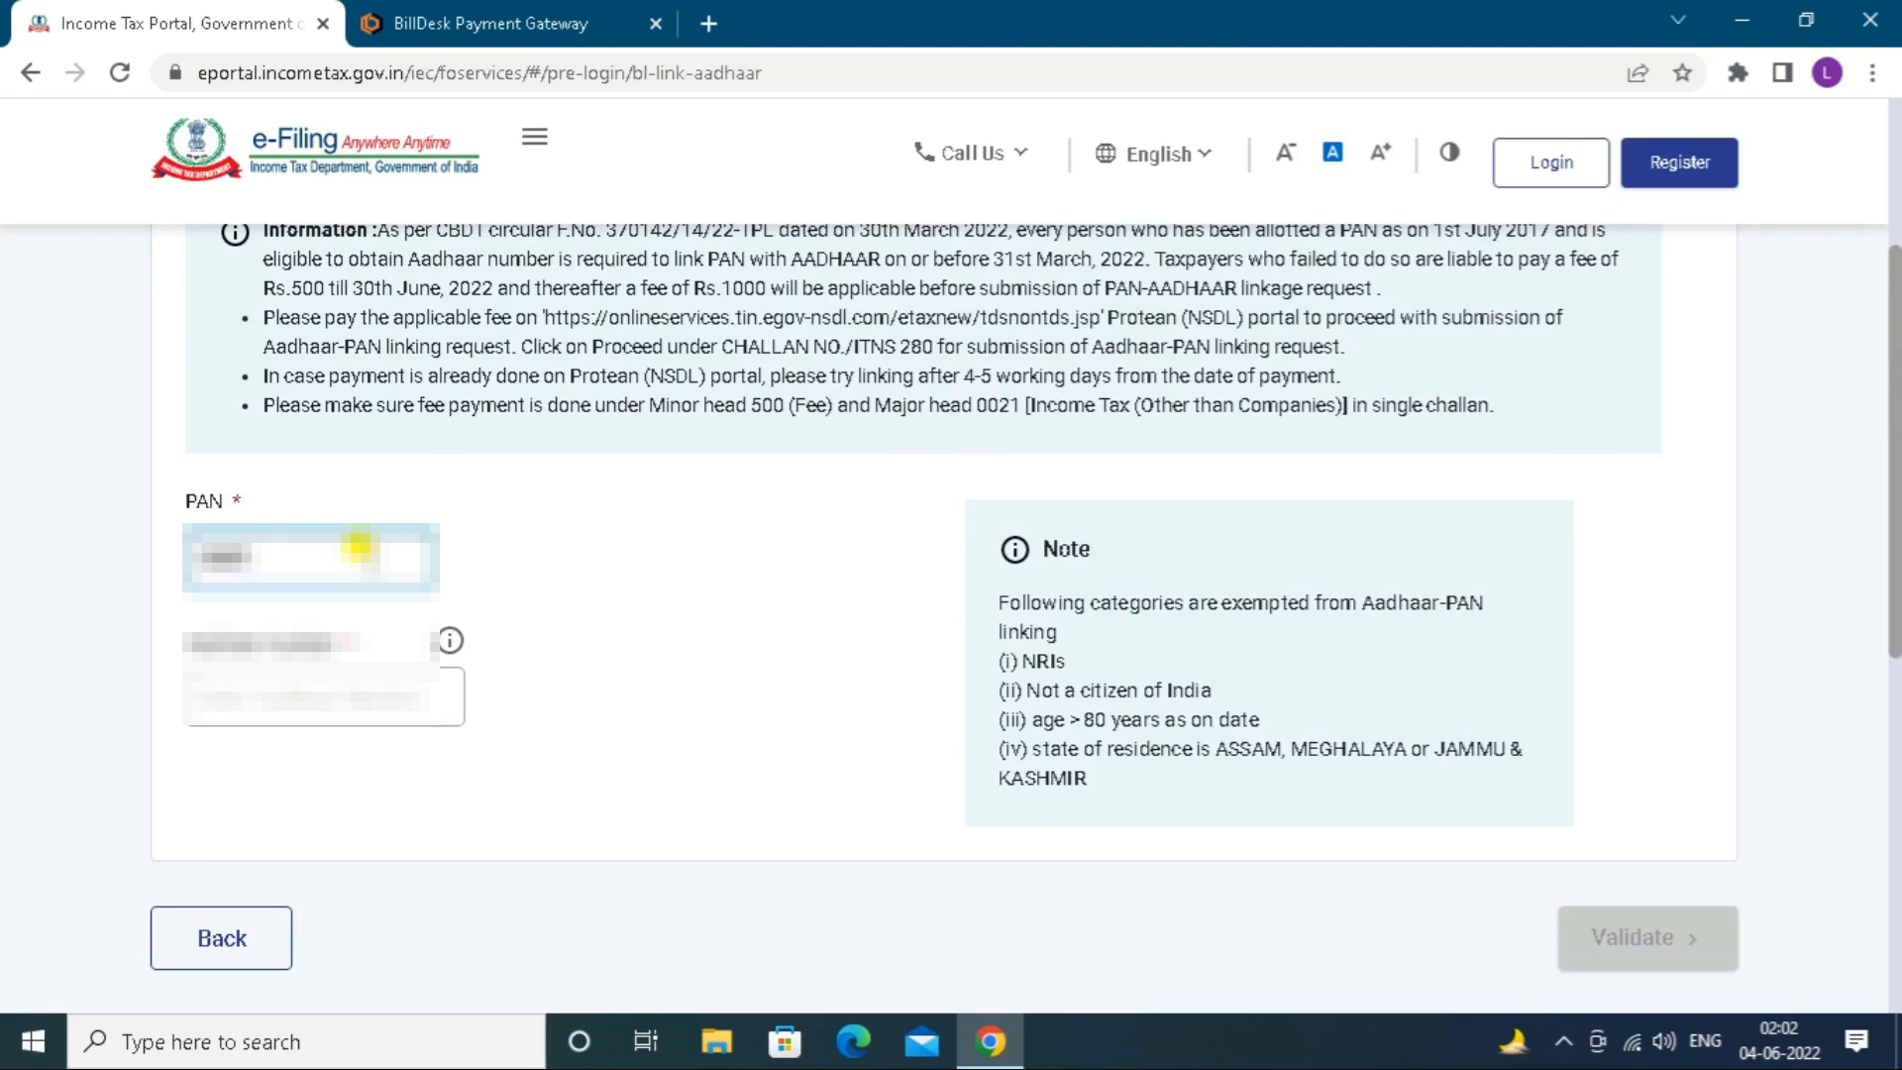
type("***")
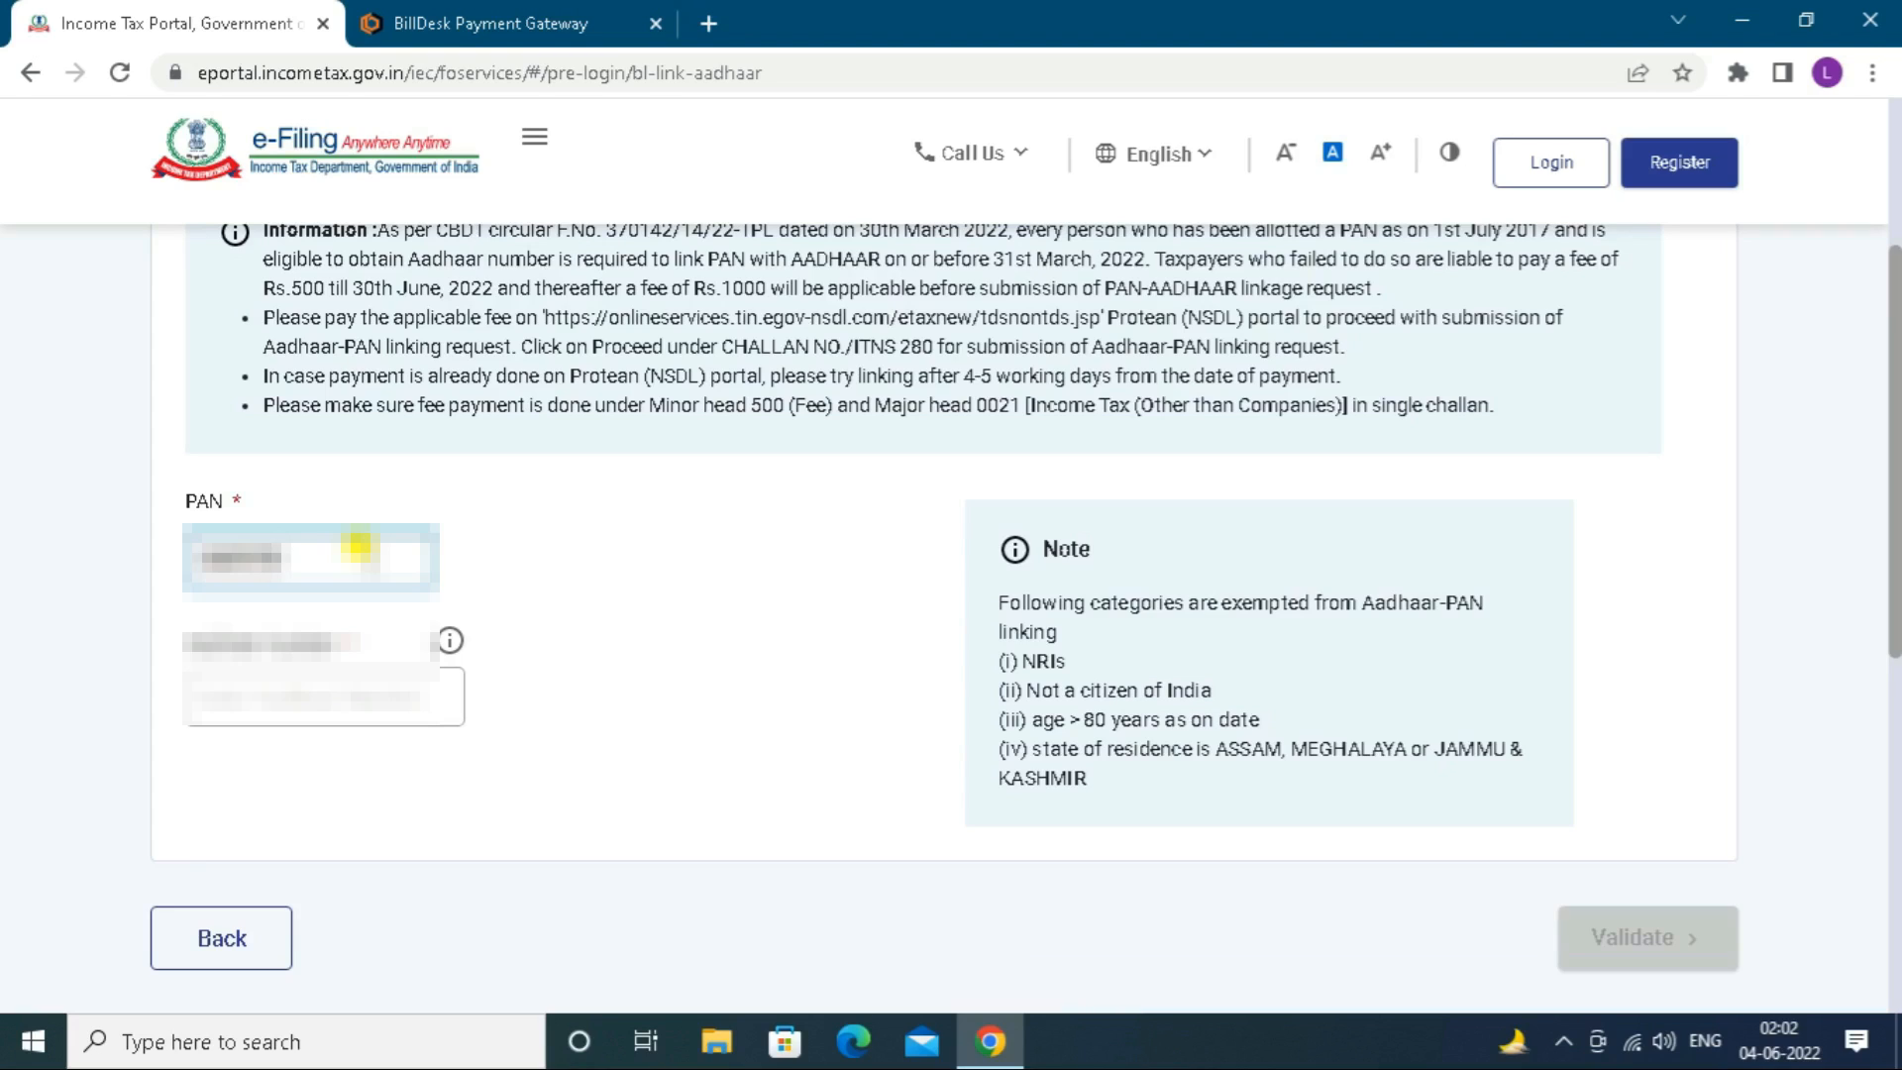
type("******")
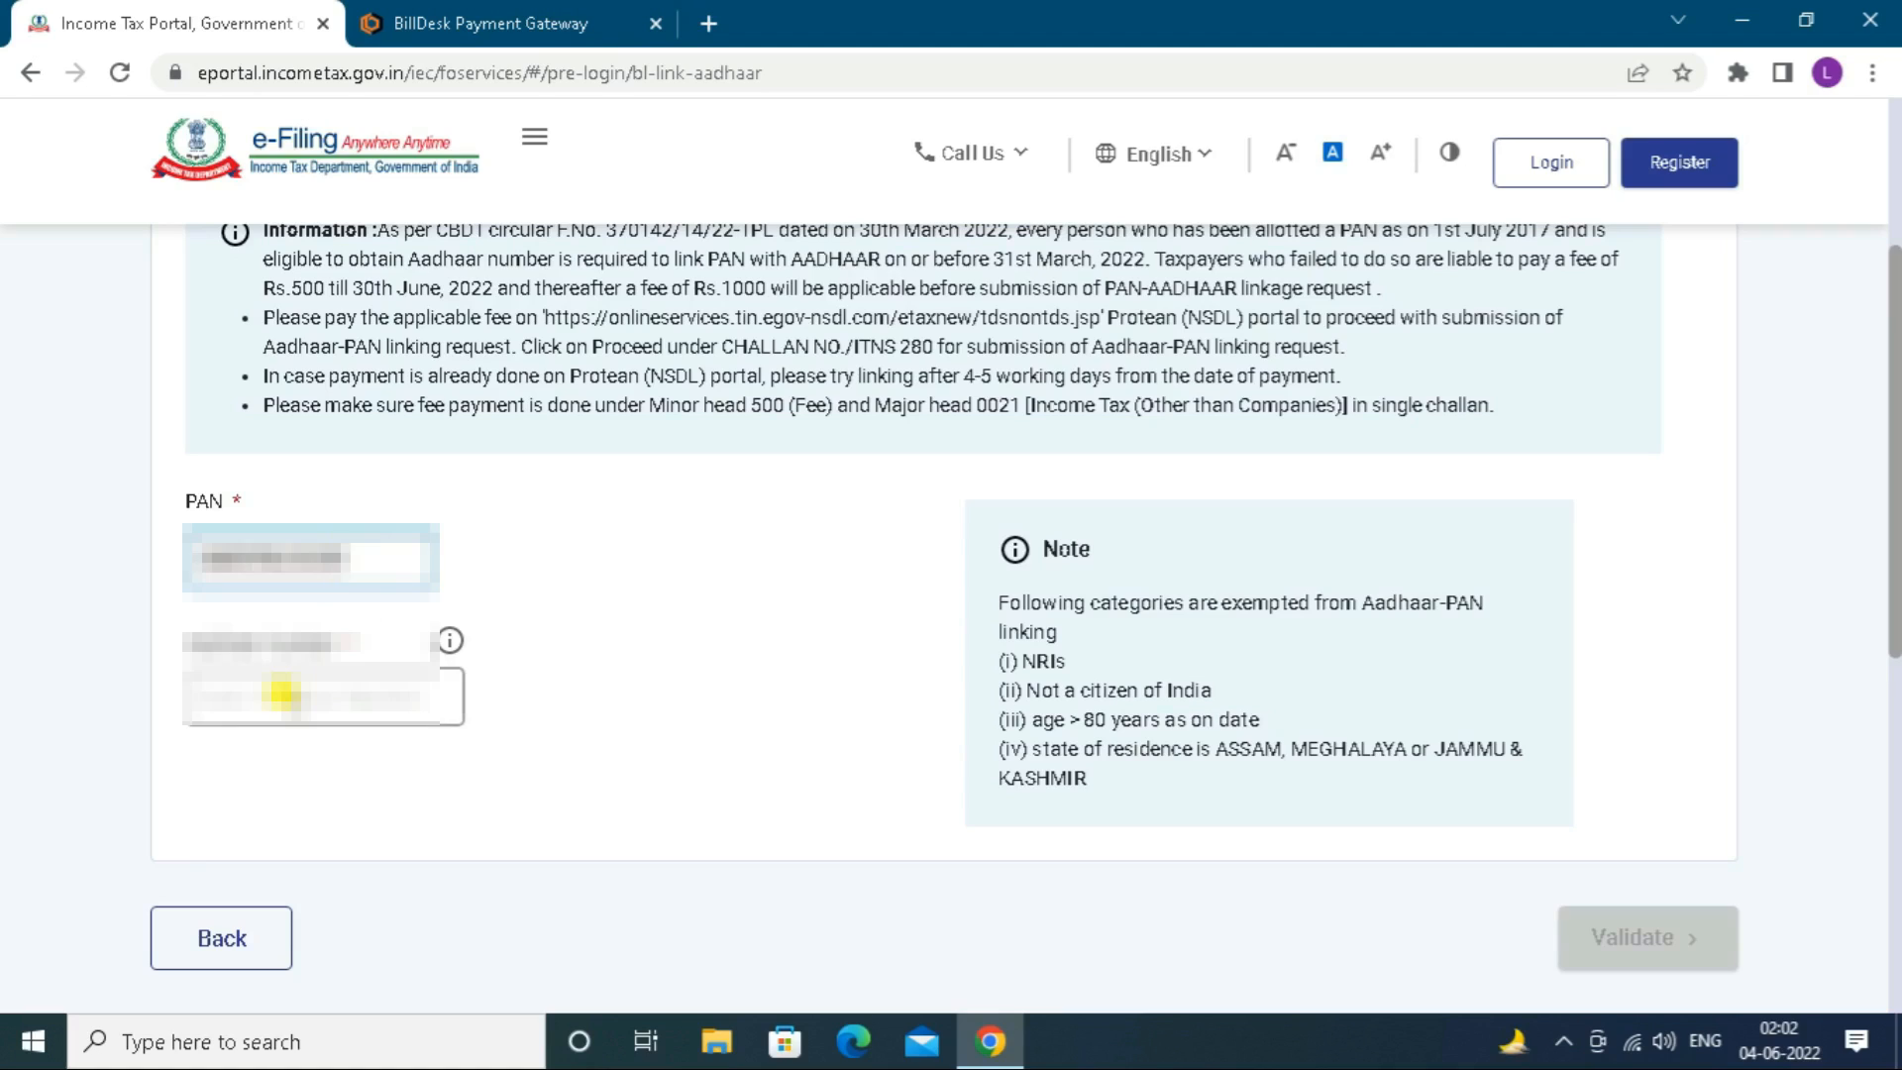
Enter the taxpayer's Aadhaar number in the Link Aadhaar form.
left_click(281, 691)
type("*")
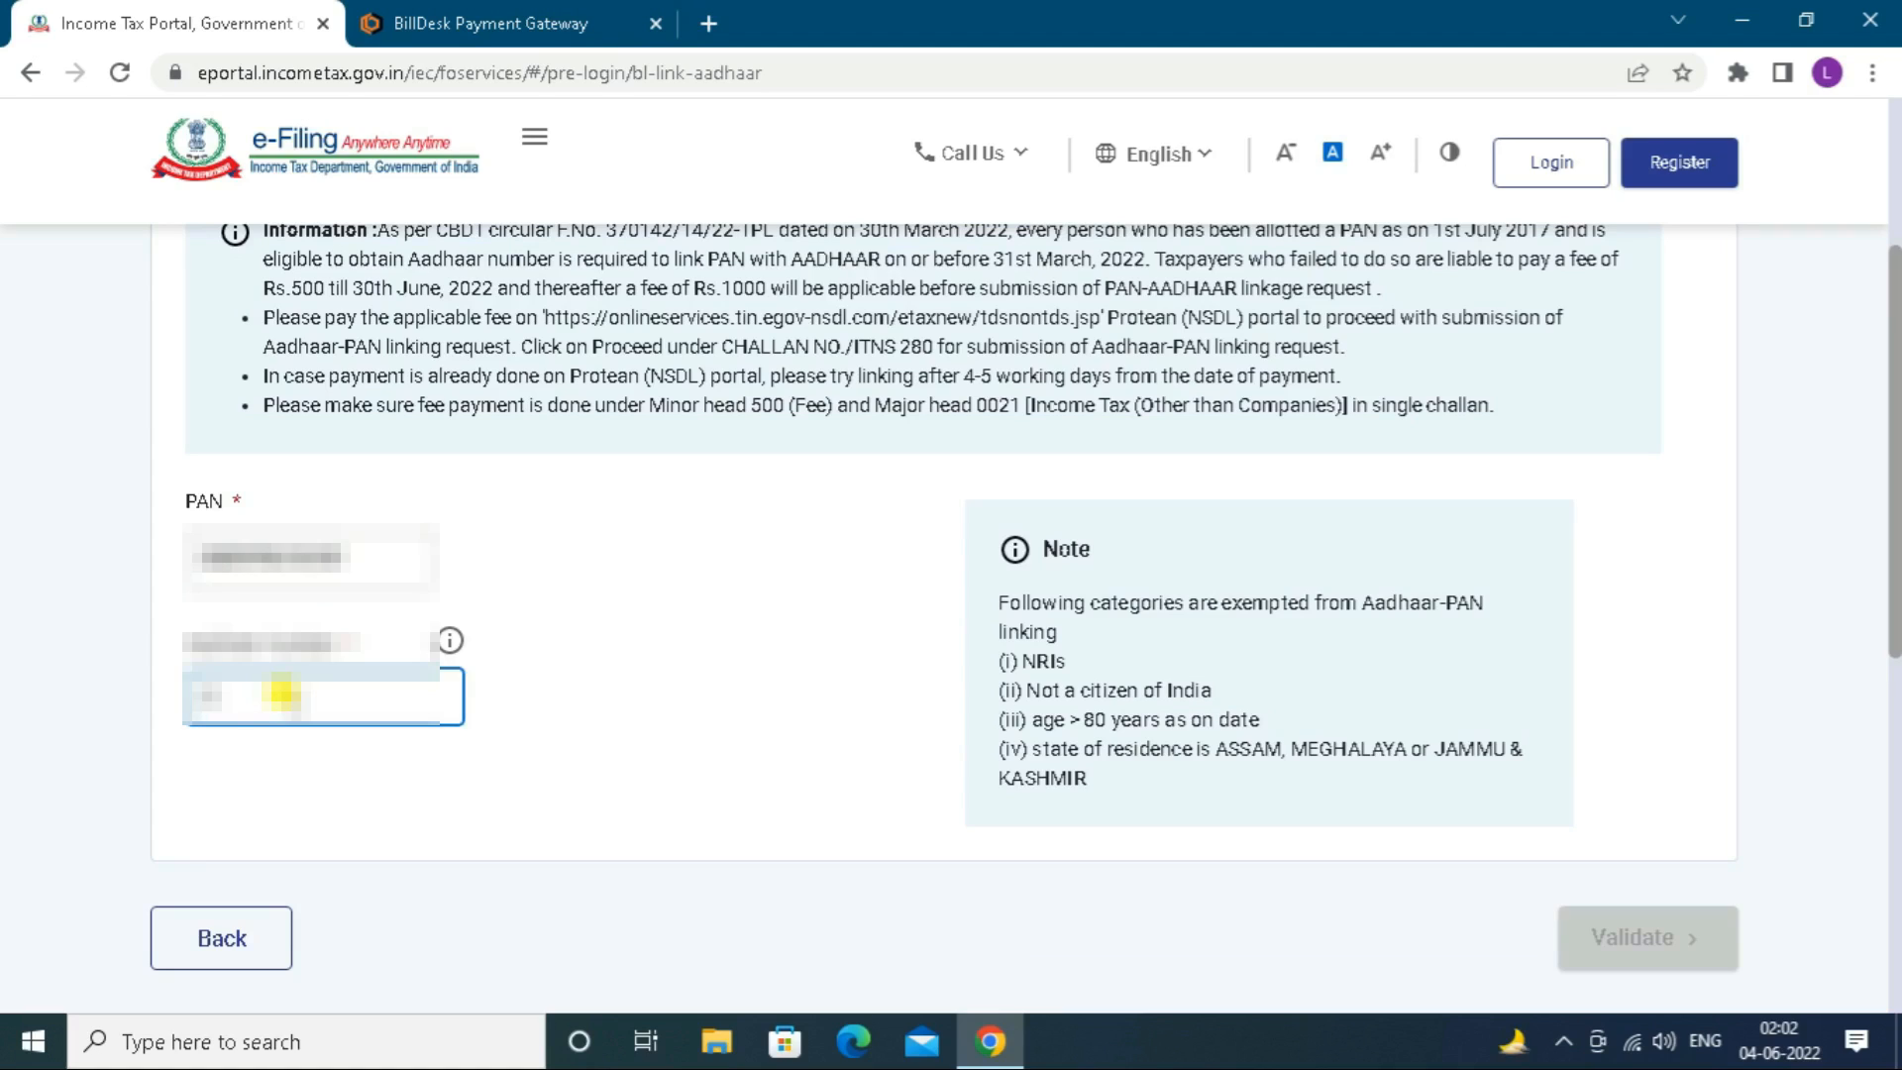
type("********")
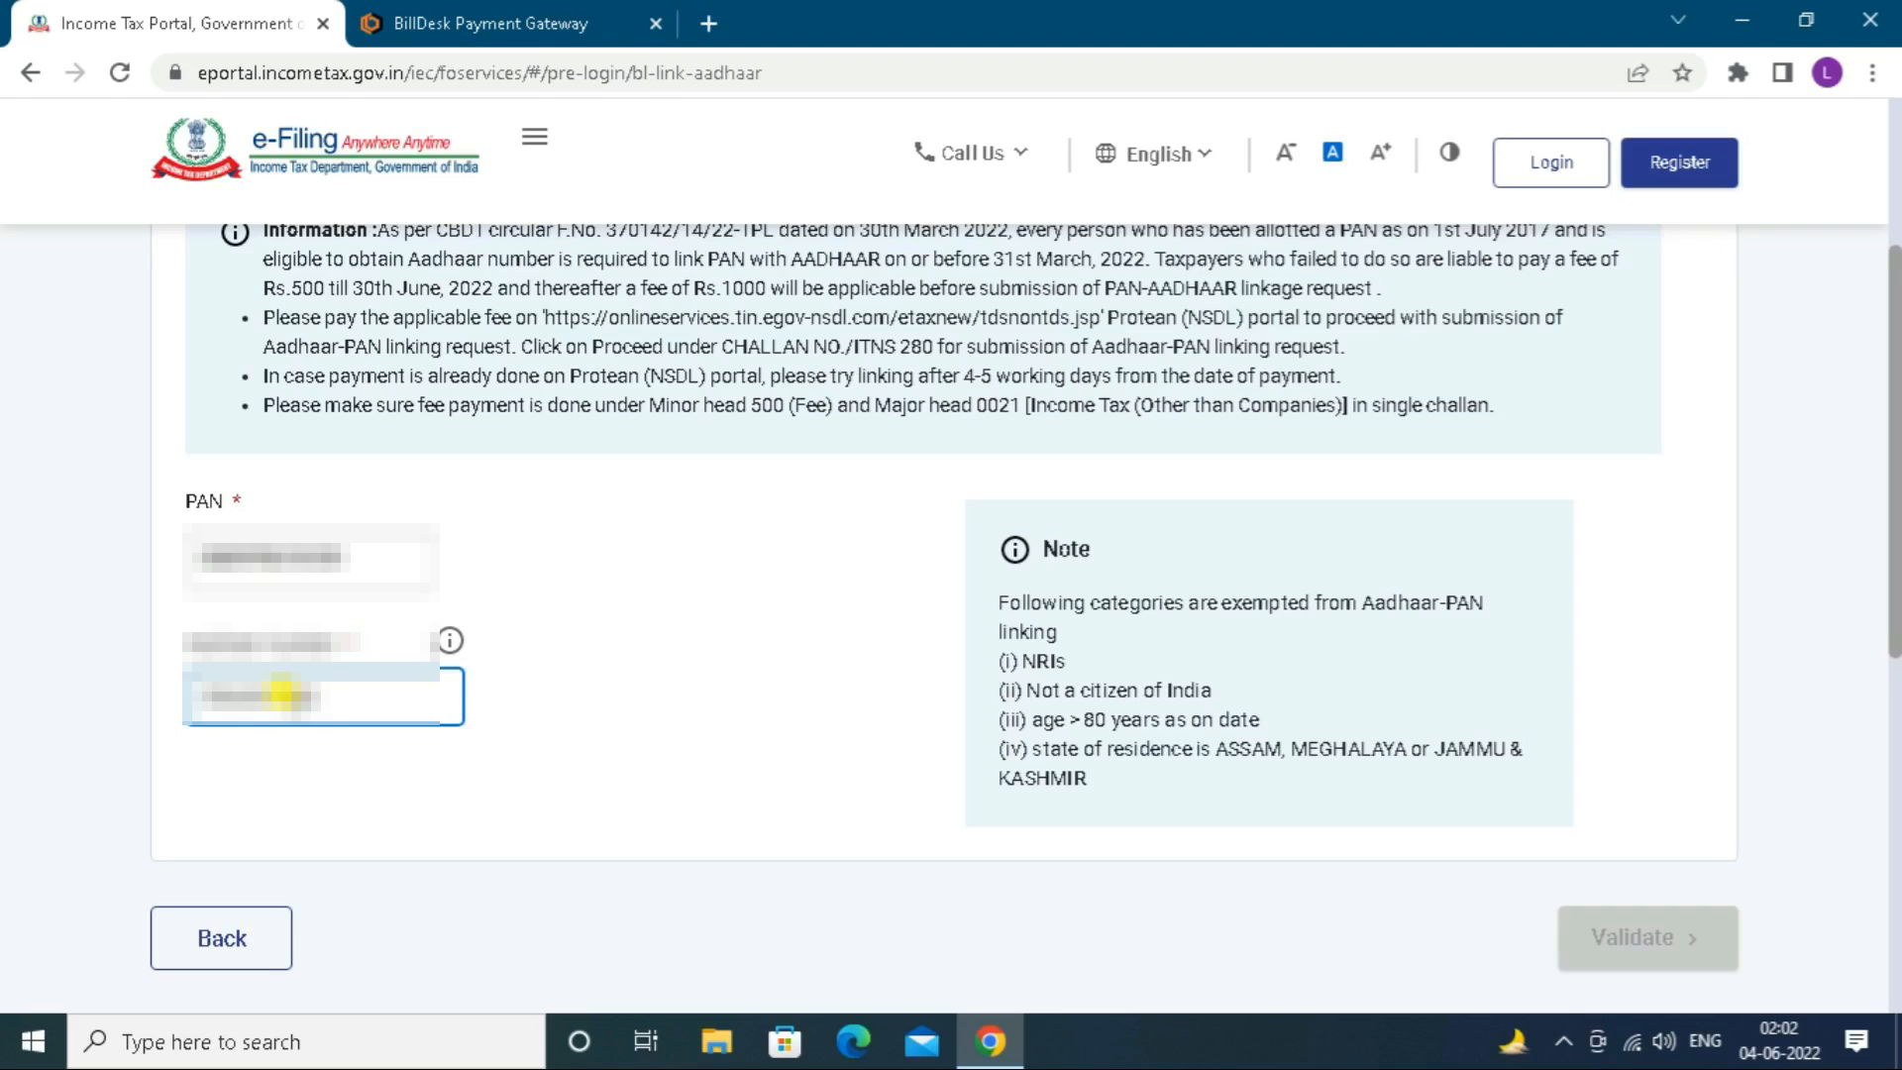
type("***")
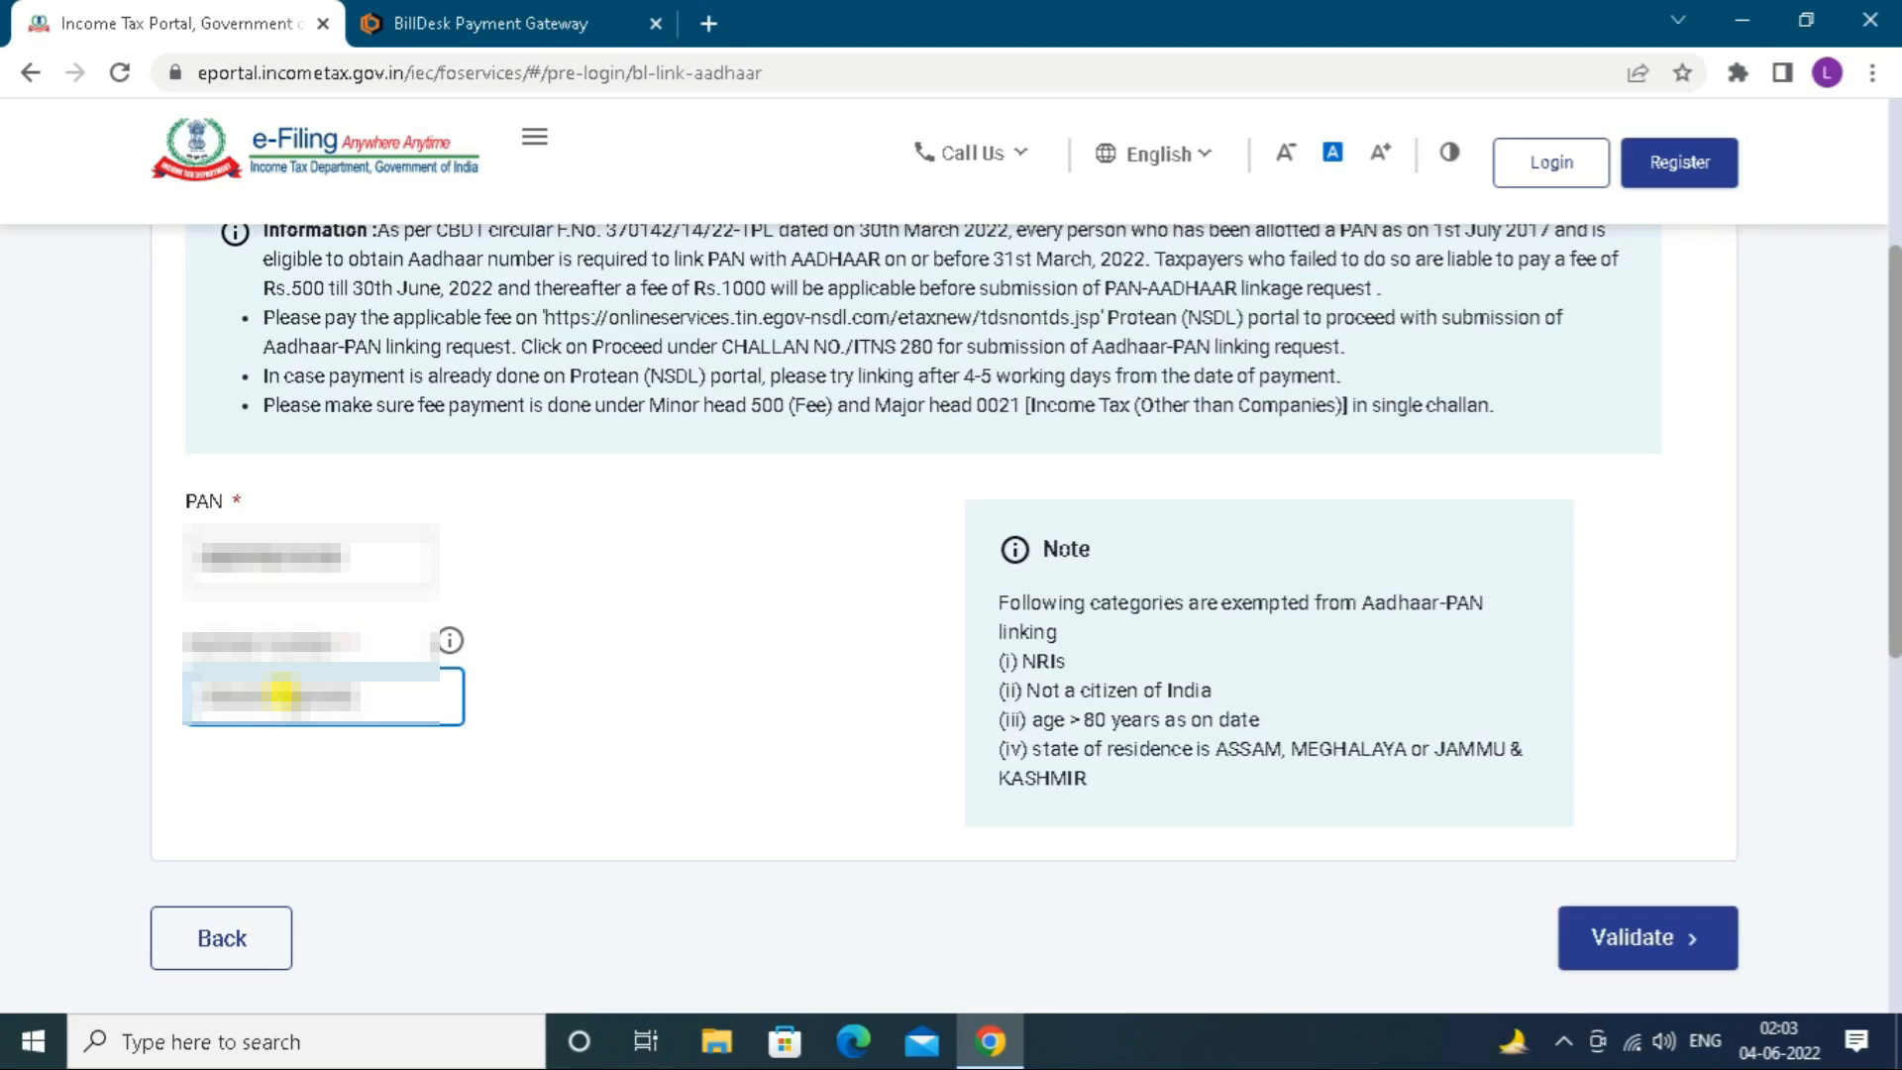